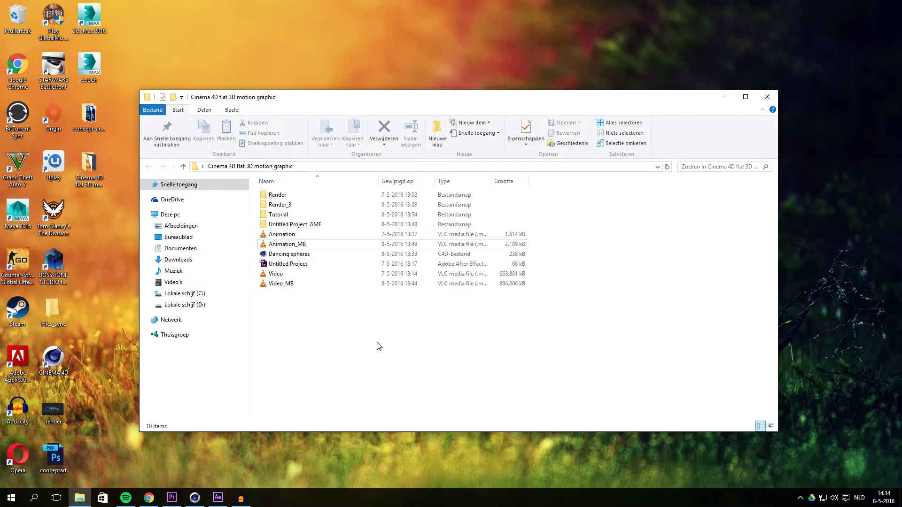
Open the Dots project on the Behance page in Chrome, preview its video briefly, and minimise the browser
click(149, 497)
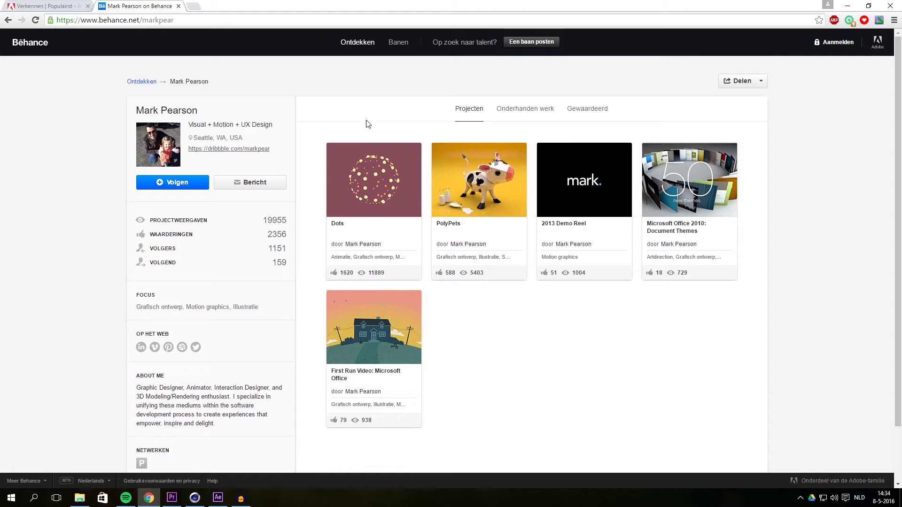
click(365, 154)
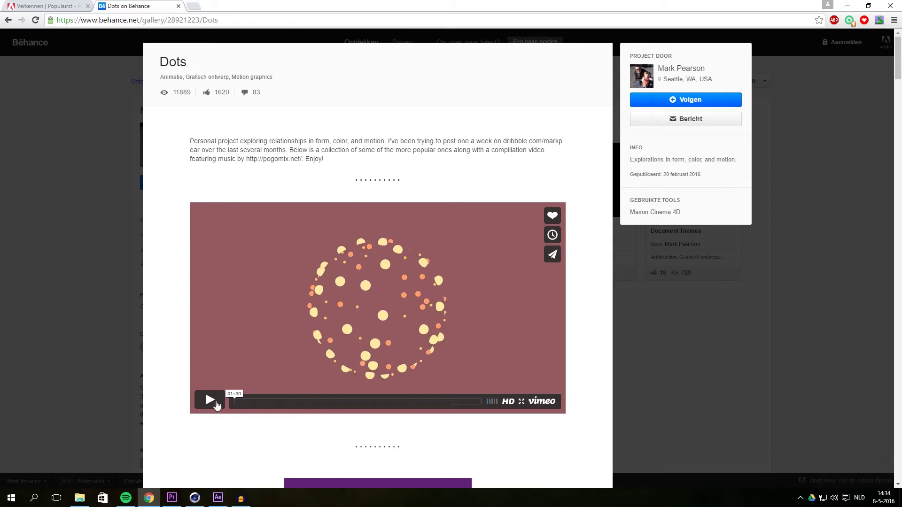
click(210, 401)
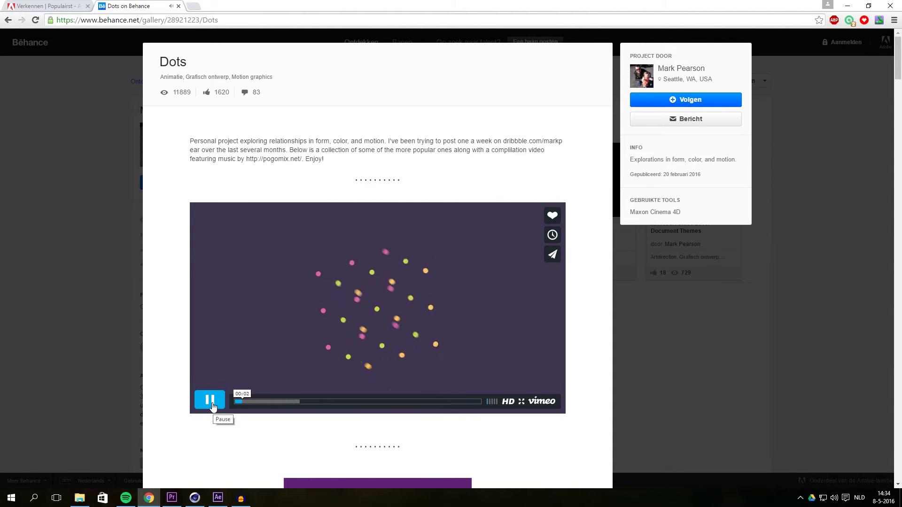
click(211, 403)
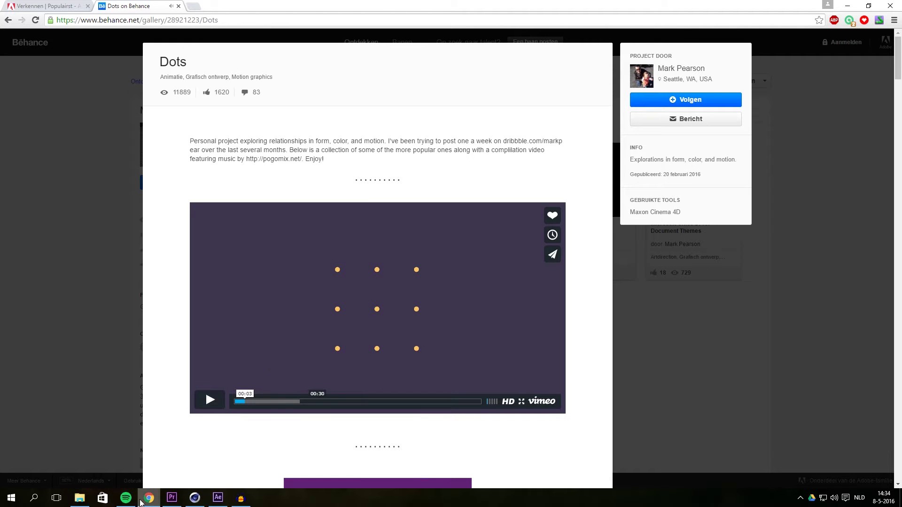
click(848, 7)
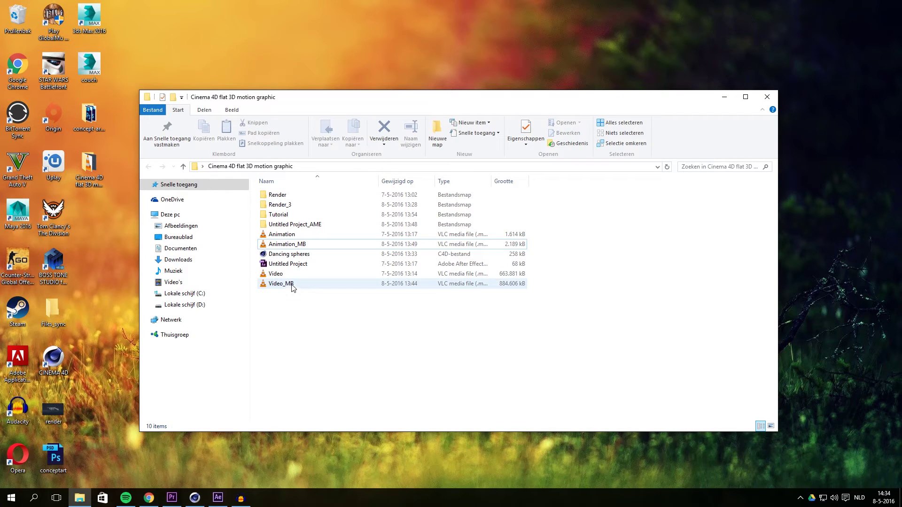
Play the Animation_MB clip from the Cinema 4D flat 3D motion graphic folder and close the player
double_click(303, 244)
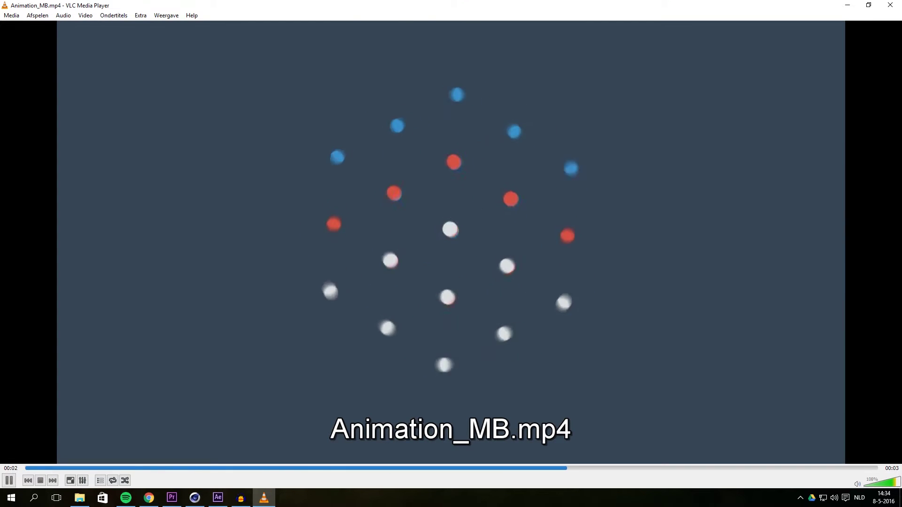
key(alt+F4)
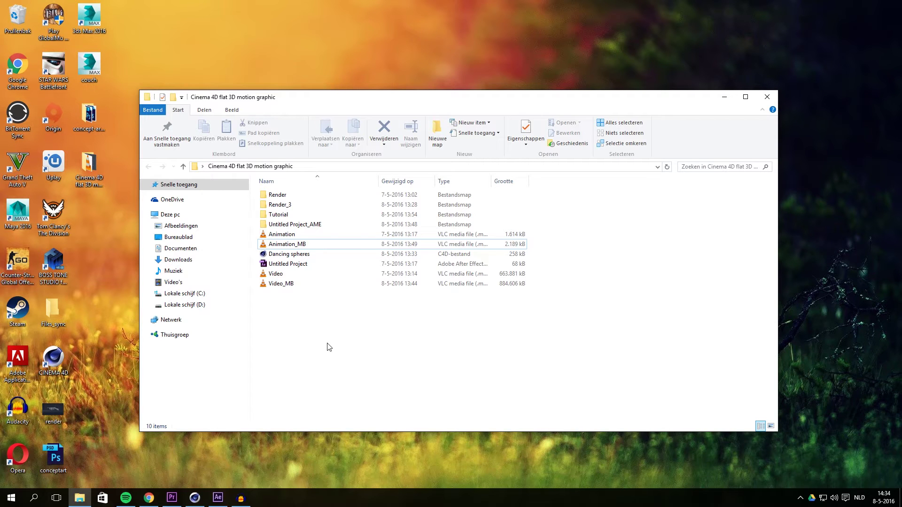
Switch to Cinema 4D, add a sphere, and scale it down uniformly to about 22.4 cm
click(197, 496)
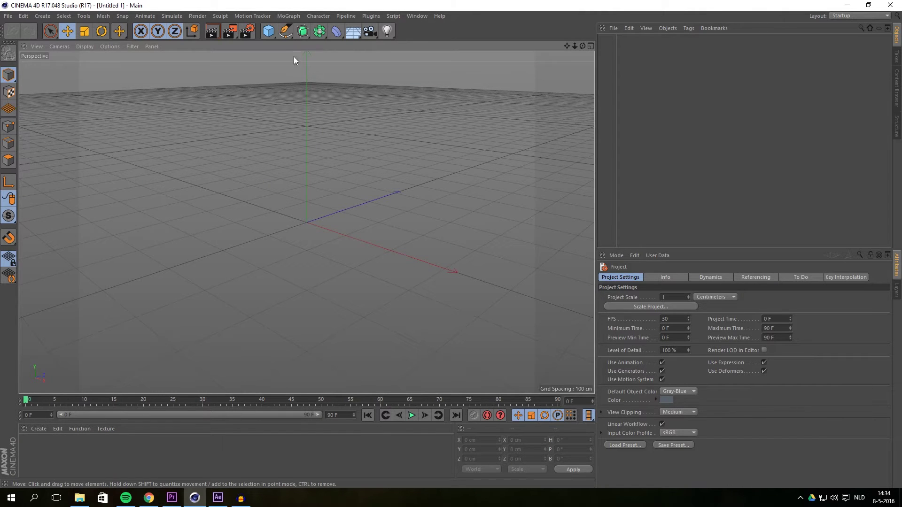
click(272, 32)
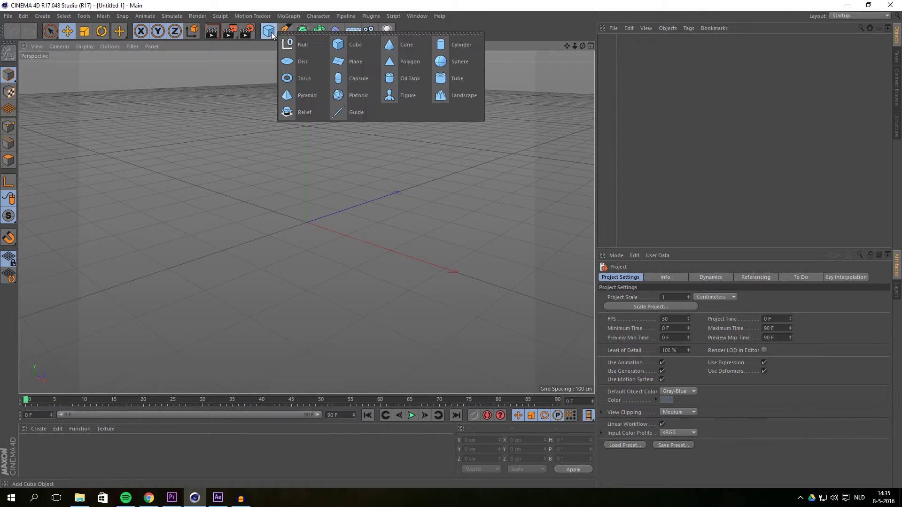
click(448, 63)
key(t)
drag(425, 142, 86, 210)
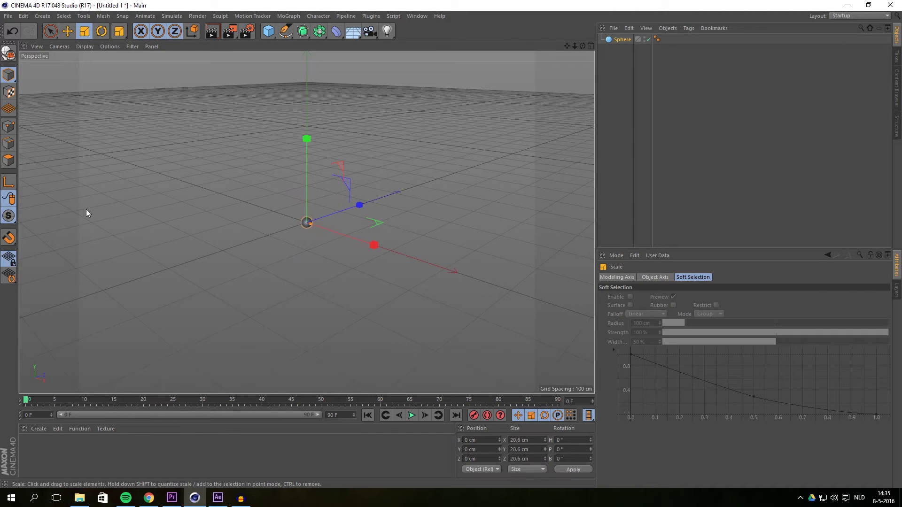
Set the perspective viewport's display mode to Gouraud Shading (Lines) and inspect the small sphere
click(83, 47)
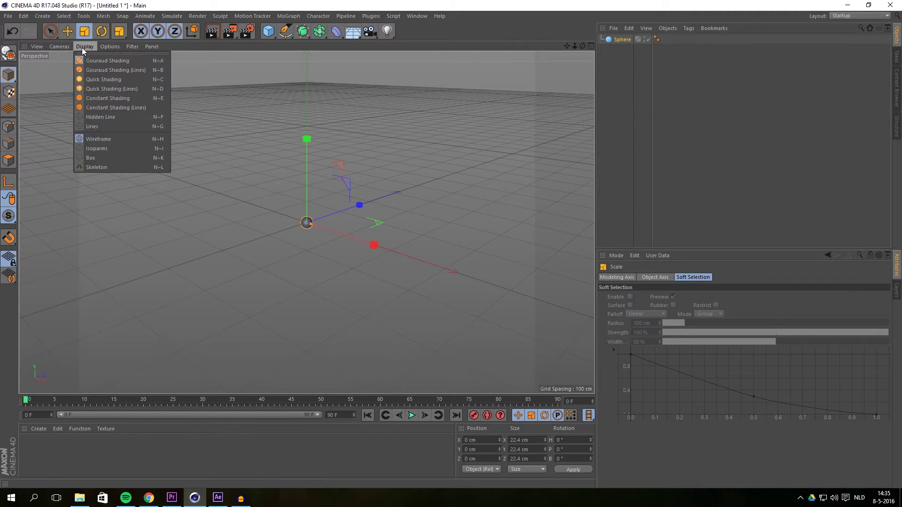
click(119, 70)
scroll(301, 214, up, 3)
scroll(336, 199, down, 6)
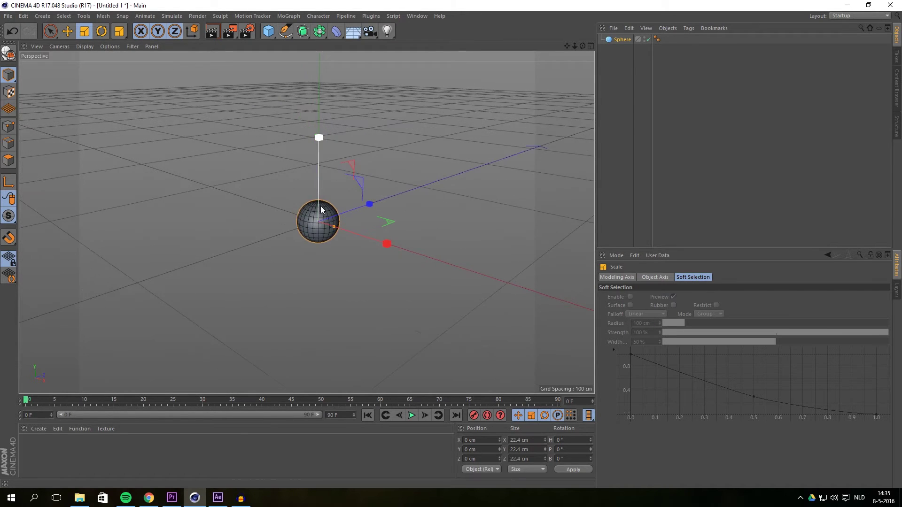
alt+drag(346, 203, 393, 167)
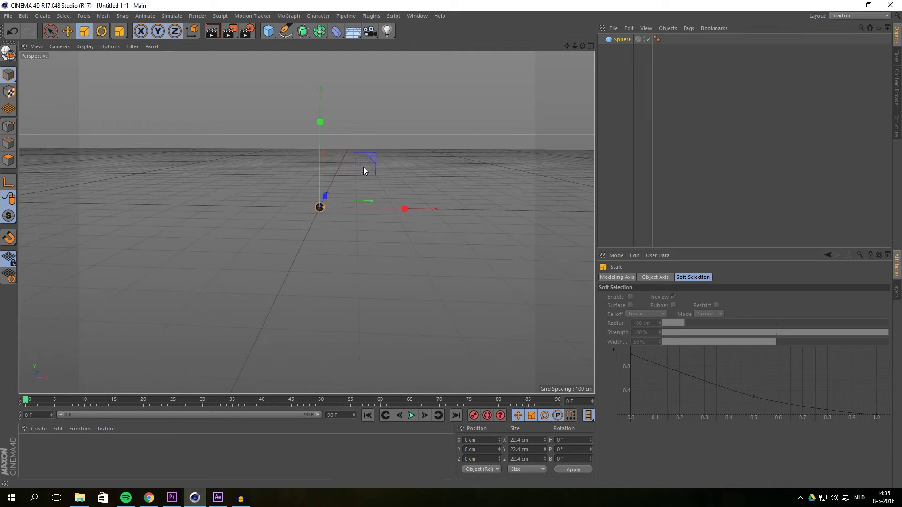
Switch to Chrome, browse Adobe Color's most popular themes, and open an editable copy of the Flat UI theme
click(155, 499)
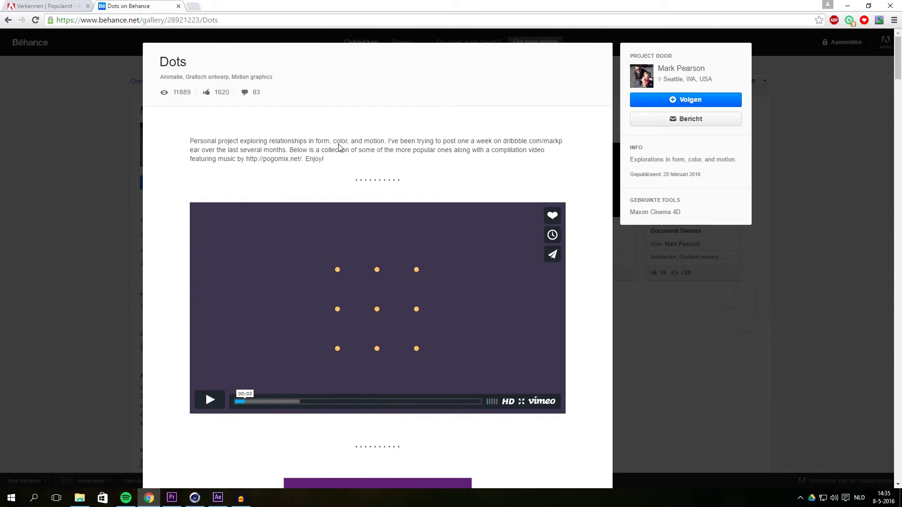
click(67, 5)
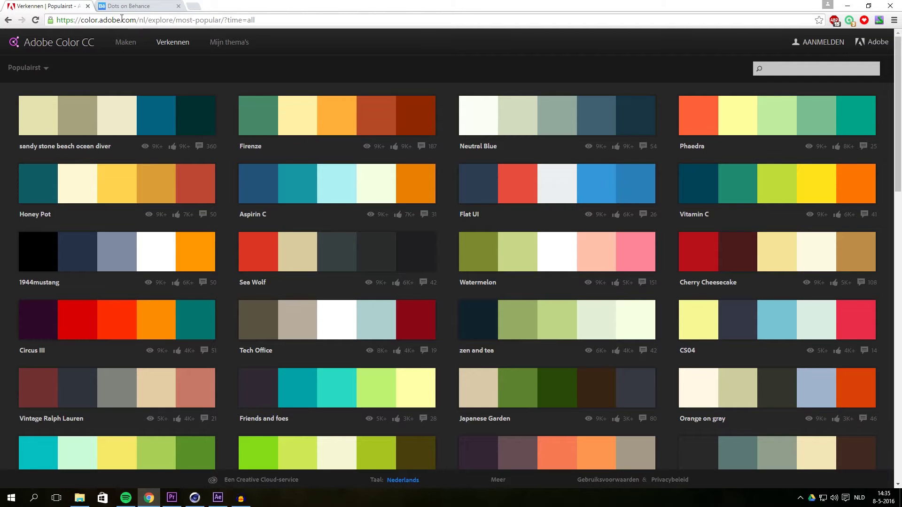
mouse_move(393, 126)
scroll(561, 104, down, 5)
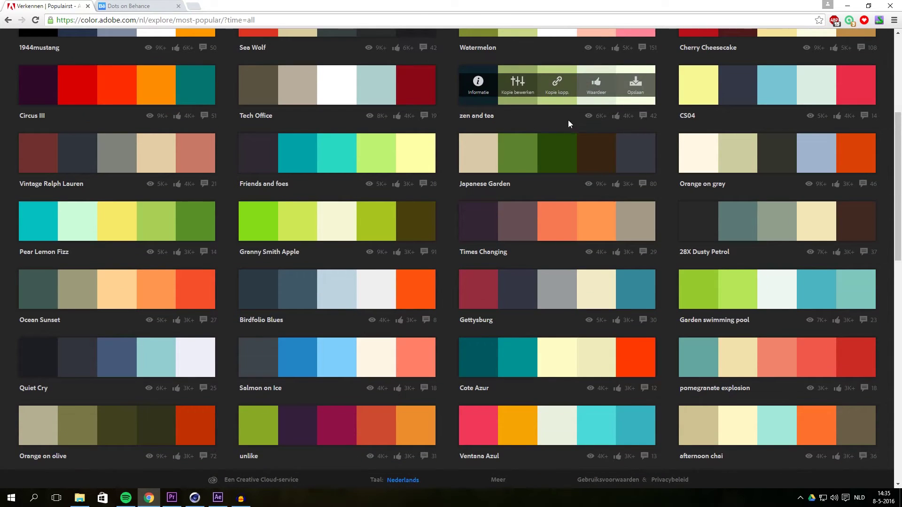
mouse_move(281, 201)
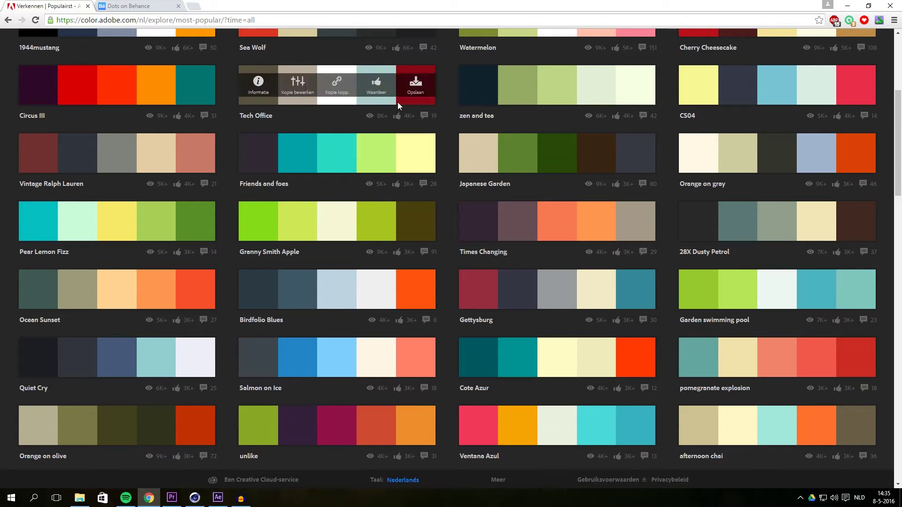
scroll(384, 169, up, 1)
scroll(382, 168, up, 5)
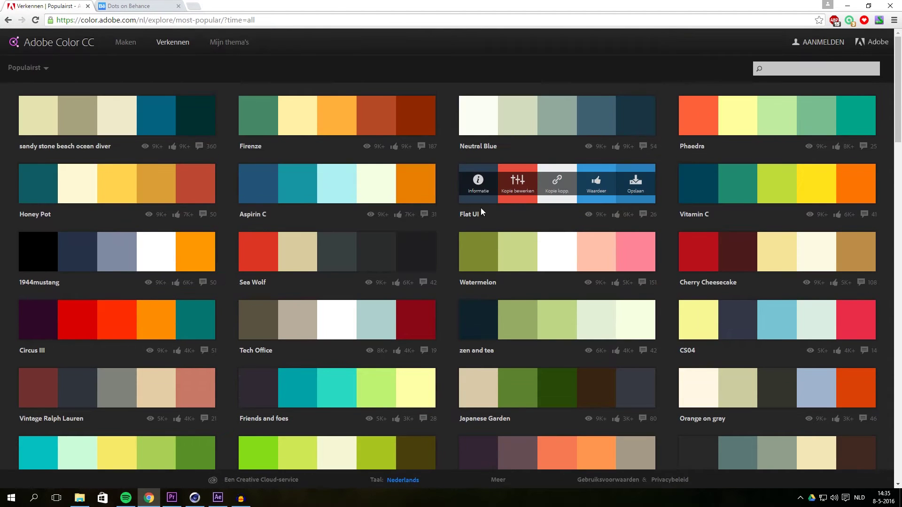
click(519, 186)
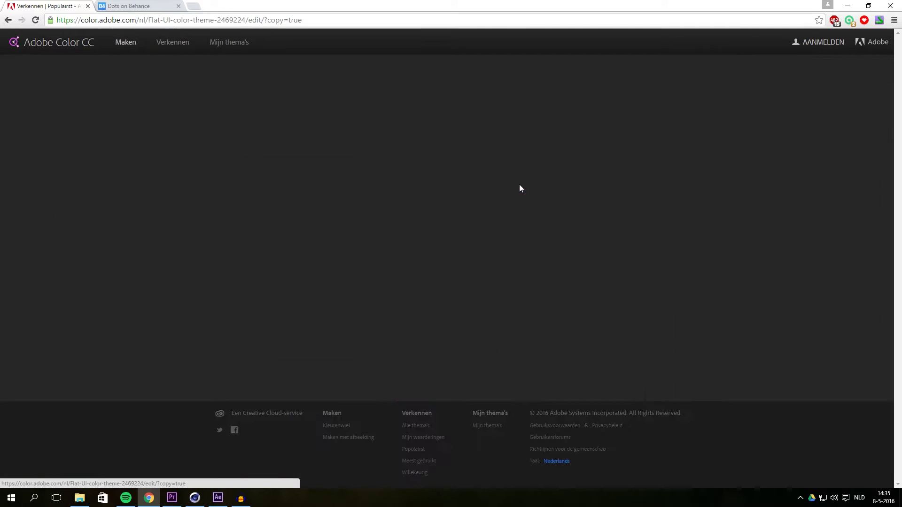
Select the red swatch of the Flat UI theme and check its HEX and RGB values
scroll(274, 337, down, 2)
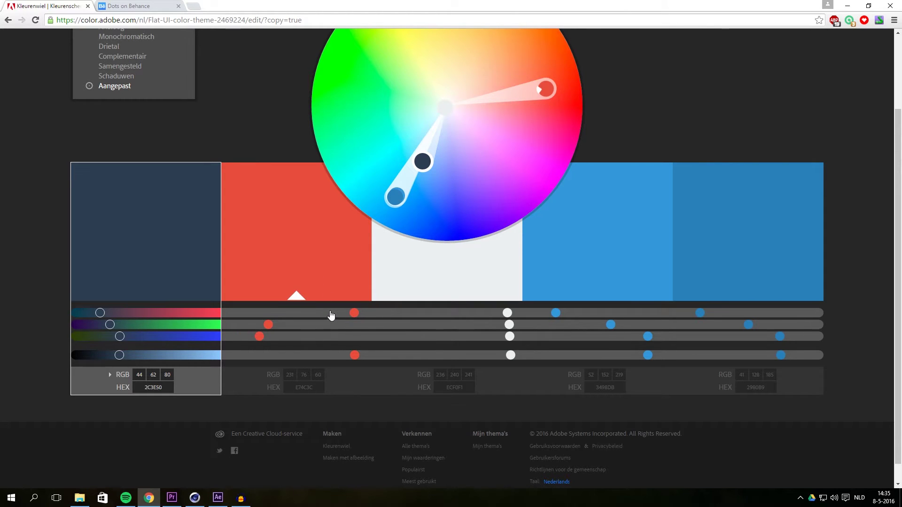
click(319, 386)
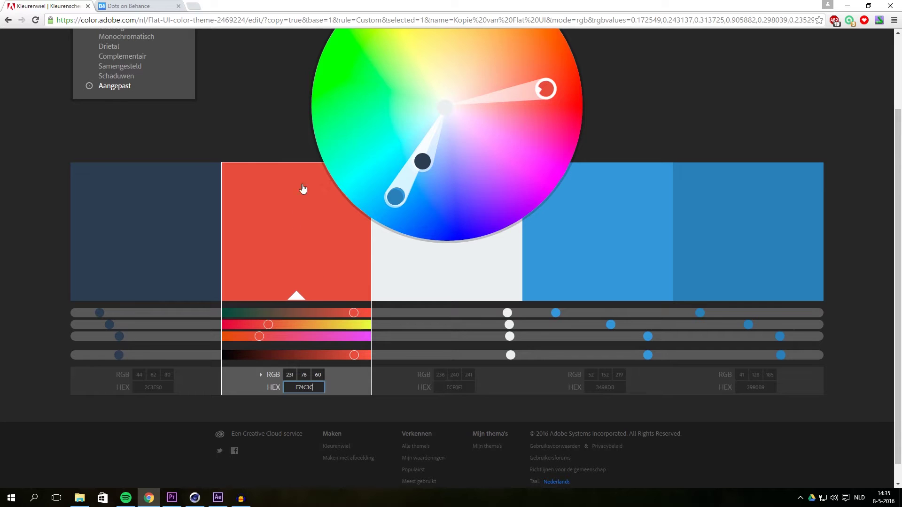
click(295, 373)
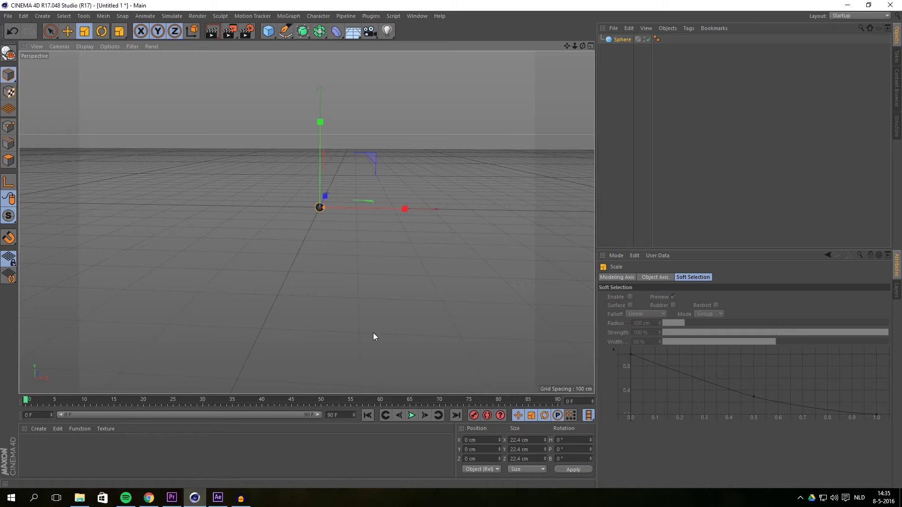
Return to Cinema 4D, create a new material, open it for editing, and switch its color values to RGB
click(195, 498)
click(41, 427)
click(66, 349)
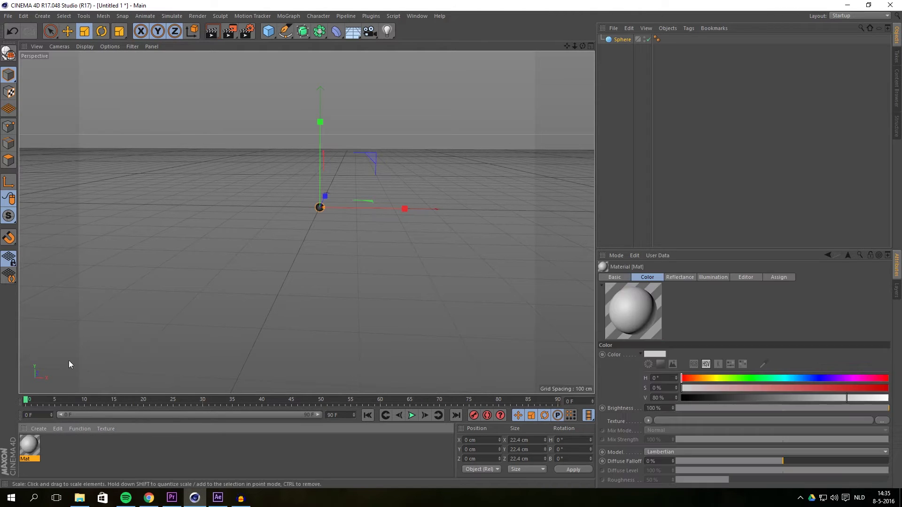
double_click(29, 442)
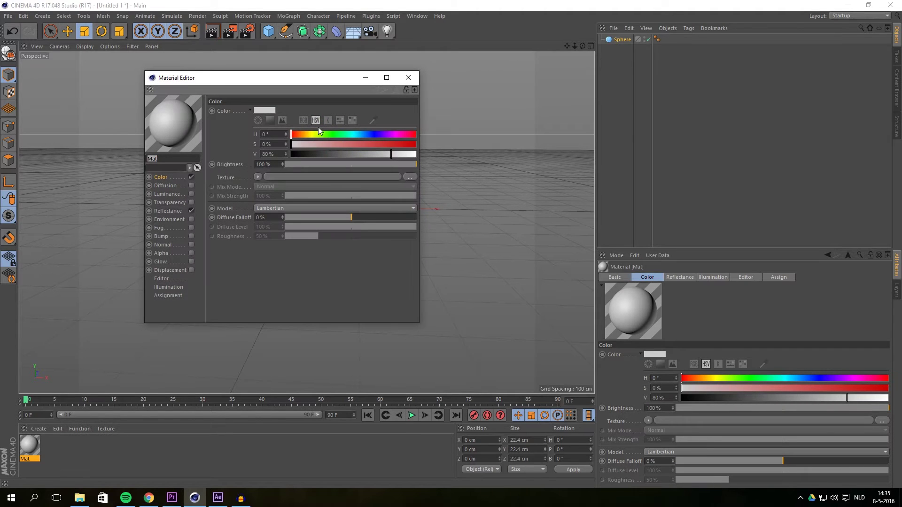
click(304, 123)
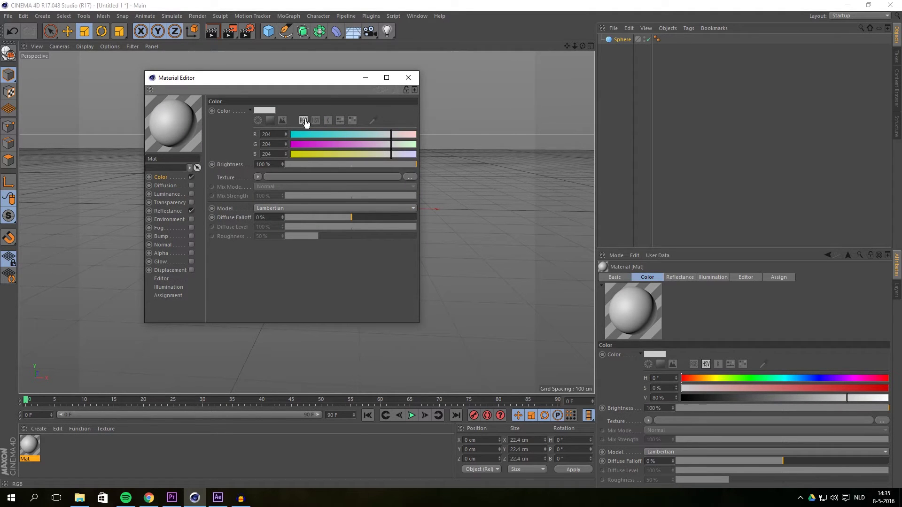
Set the material's color to RGB 231, 76, 60, reading the values from the red swatch in Adobe Color
click(149, 498)
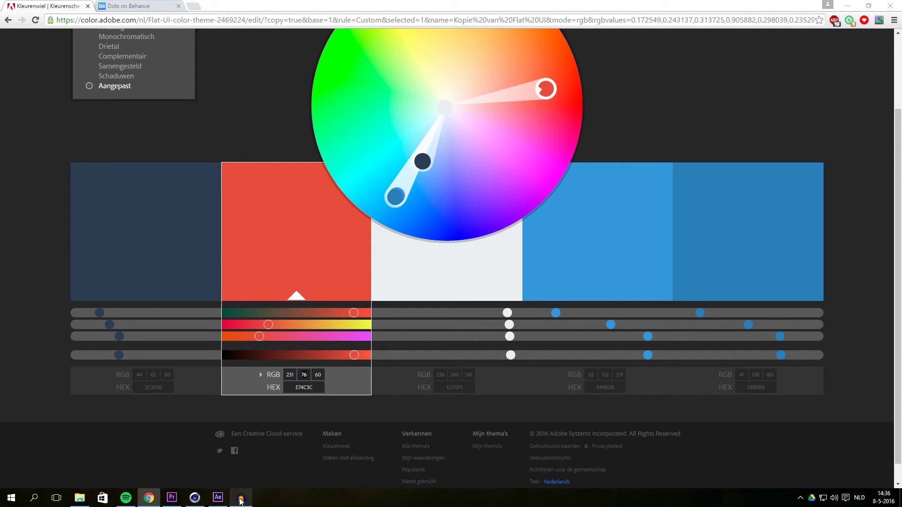
click(238, 499)
click(237, 499)
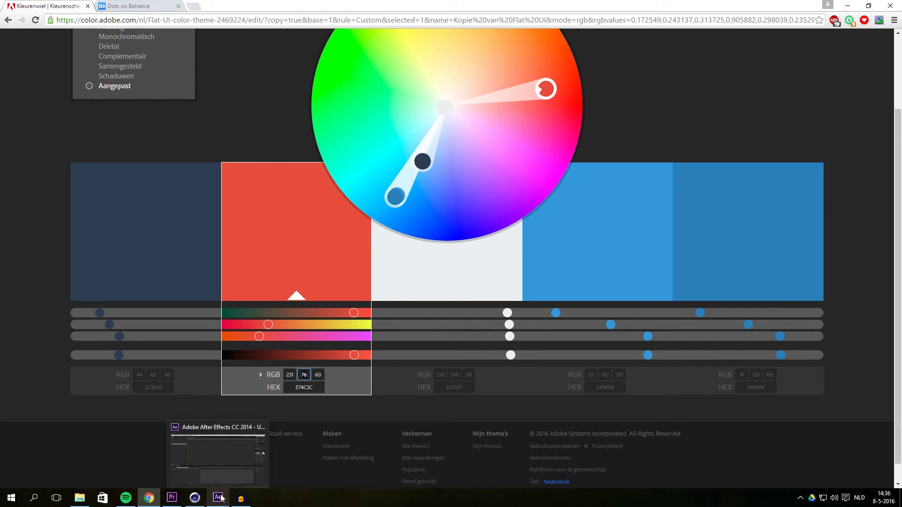
click(306, 375)
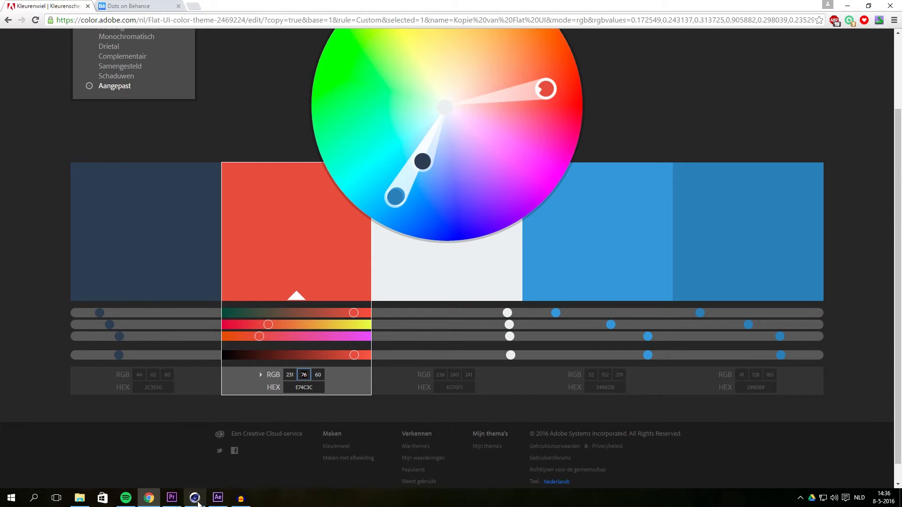
click(195, 498)
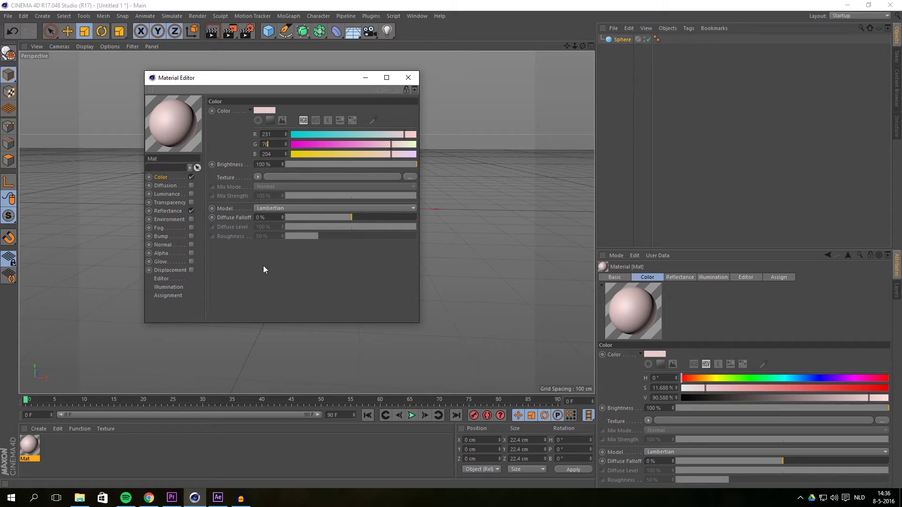
click(148, 498)
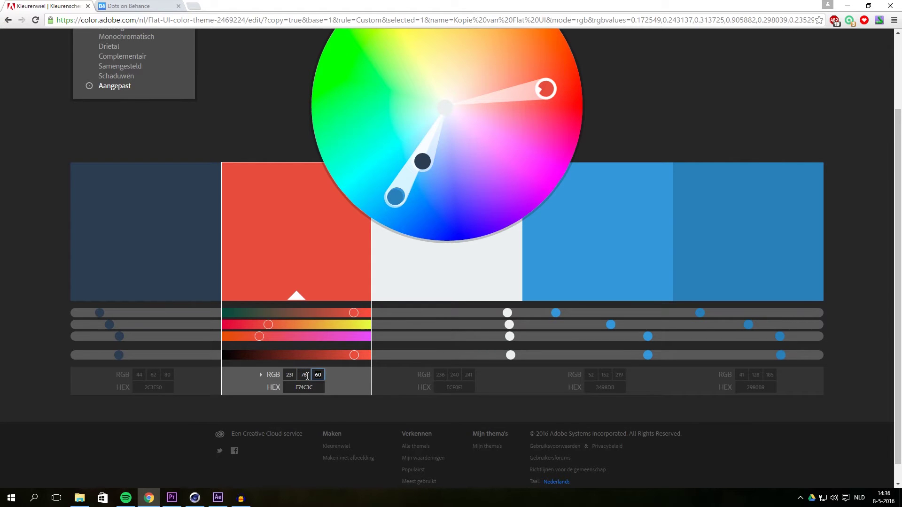
click(195, 498)
key(Tab)
key(Return)
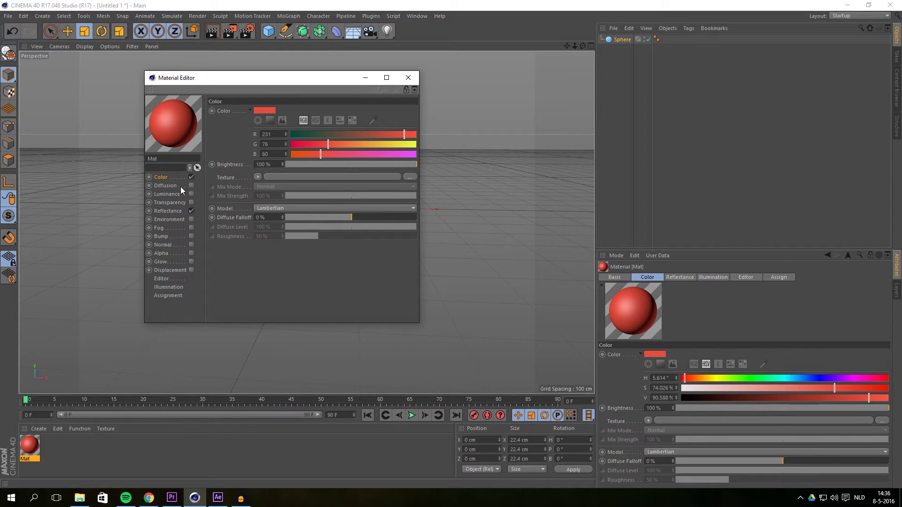
Disable the material's Reflectance and Color channels and enable Luminance instead
click(191, 211)
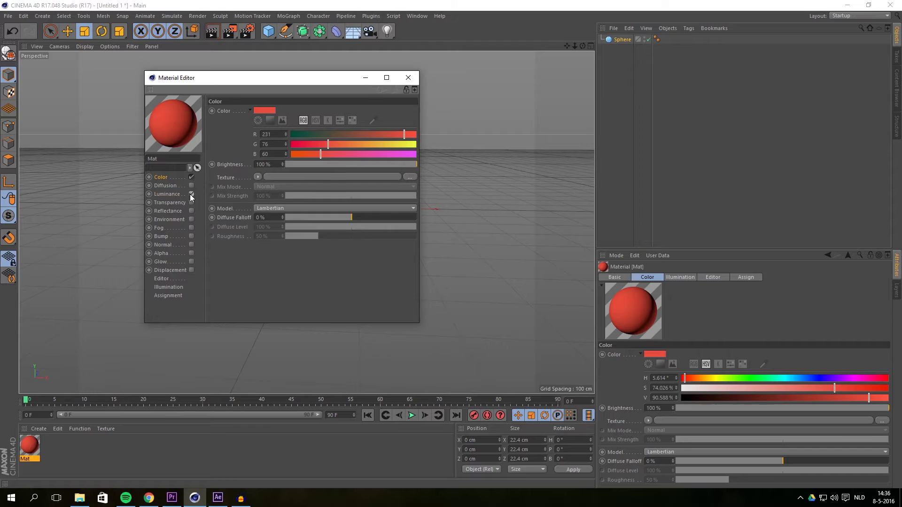
click(191, 194)
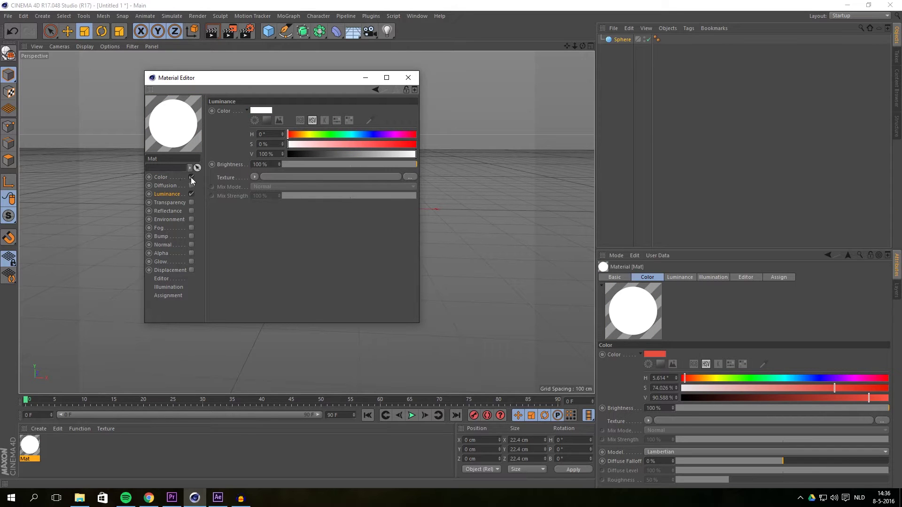
click(192, 177)
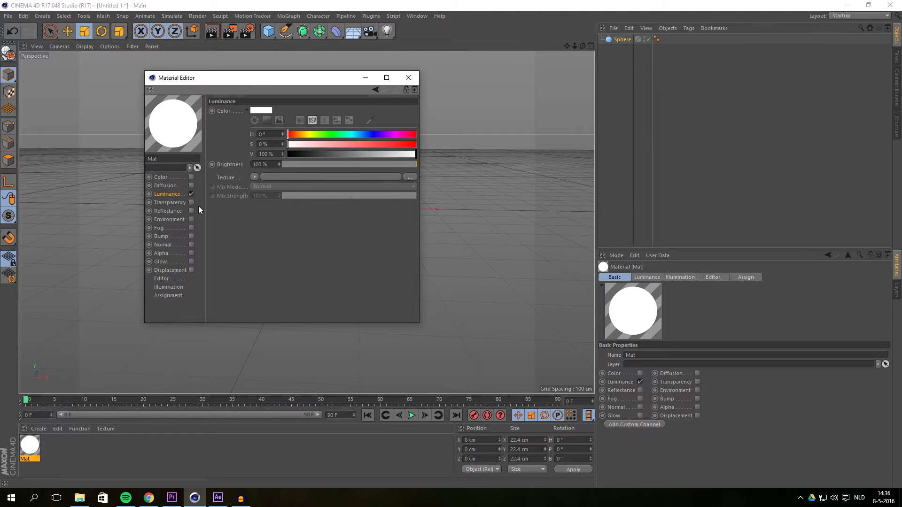
Switch the material's luminance color to RGB and set red to 231 and green to 76, matching Adobe Color's red swatch
click(300, 120)
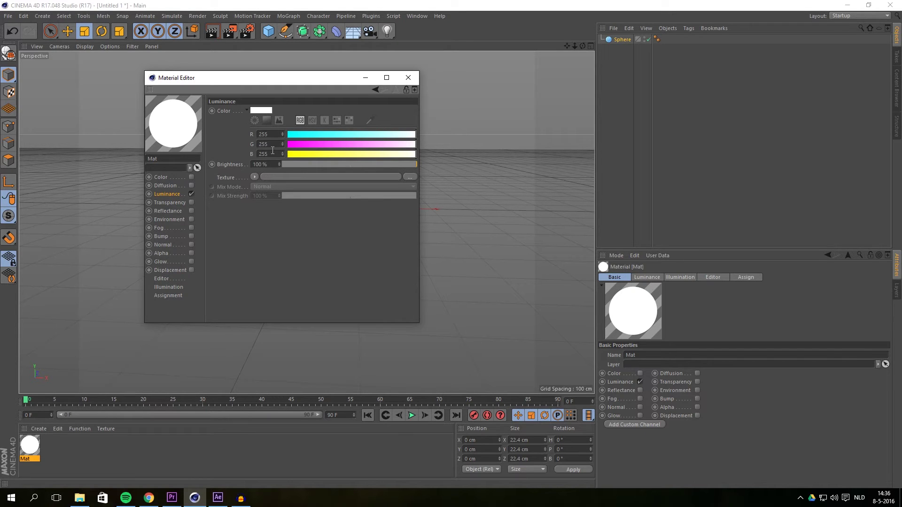
click(149, 498)
click(294, 376)
click(195, 498)
click(149, 501)
click(310, 375)
click(195, 499)
key(Tab)
text(76)
Set the material's luminance blue value to 60 from the red swatch in Adobe Color and close the material editor
click(149, 498)
click(318, 374)
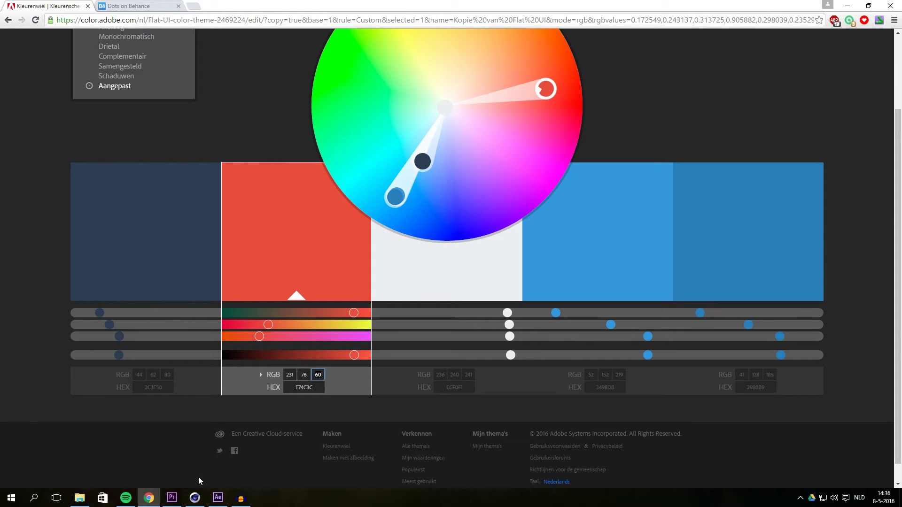
click(195, 498)
key(Tab)
text(60)
key(Return)
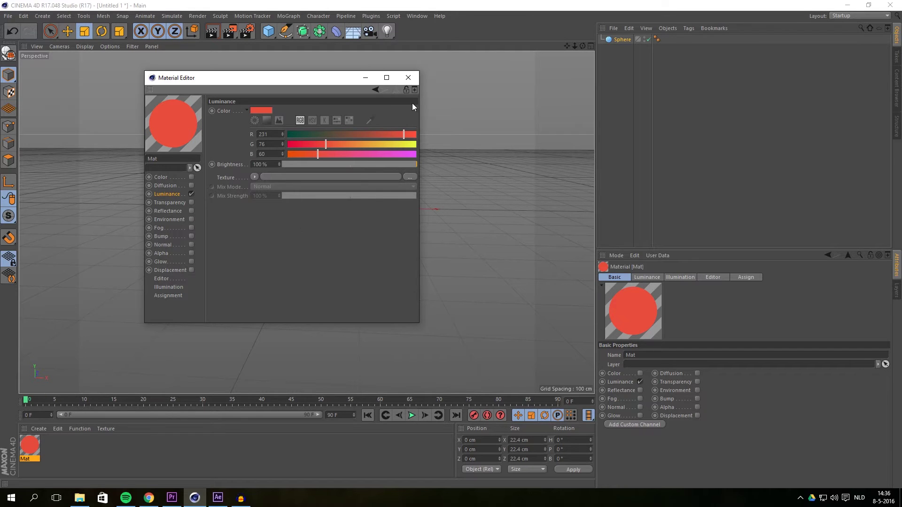
click(407, 77)
Duplicate the red material and set the copy's luminance red value to 52 from Adobe Color's light blue swatch
ctrl+drag(34, 455, 75, 464)
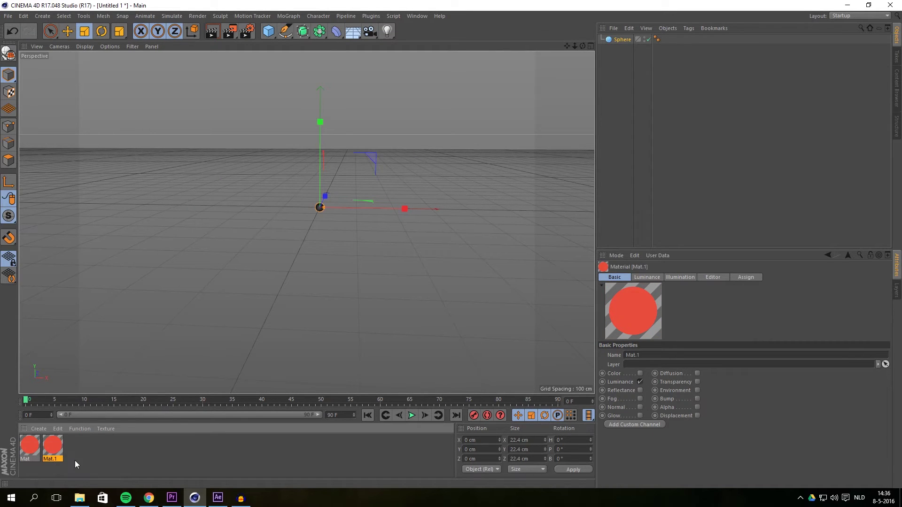
double_click(55, 449)
click(149, 498)
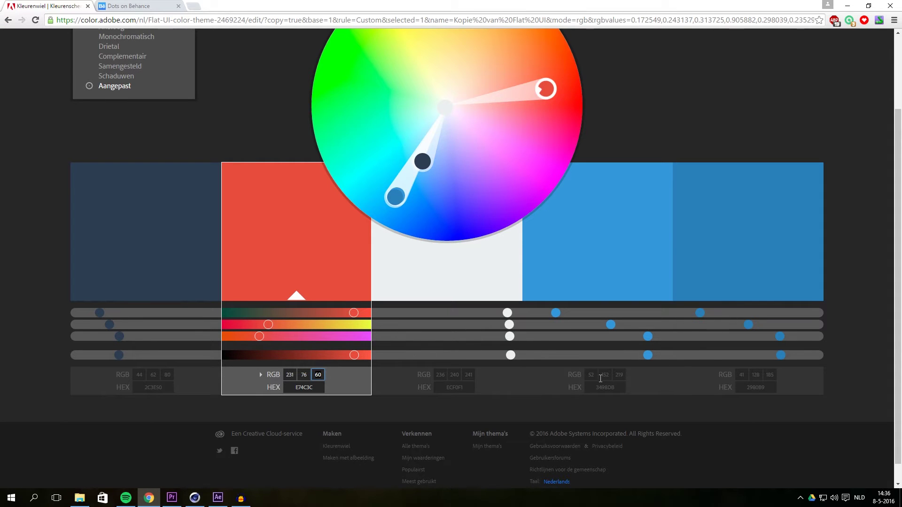
click(590, 376)
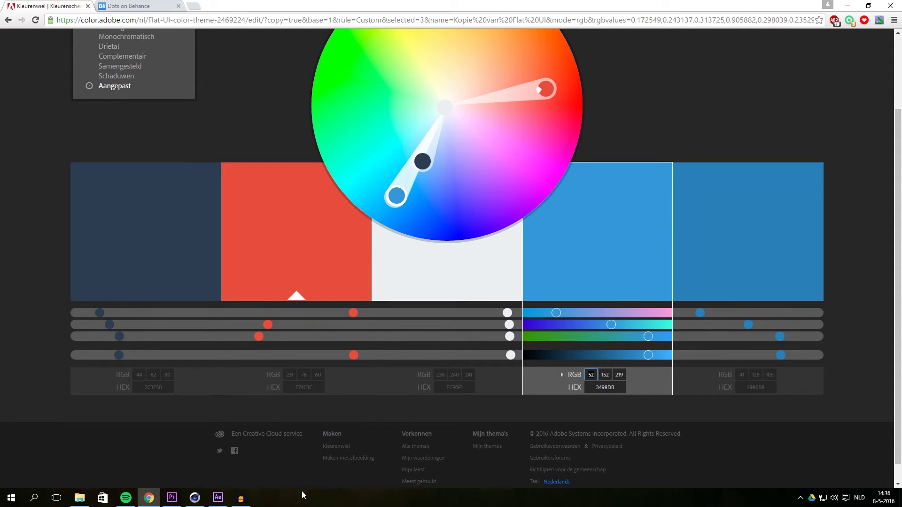
click(195, 498)
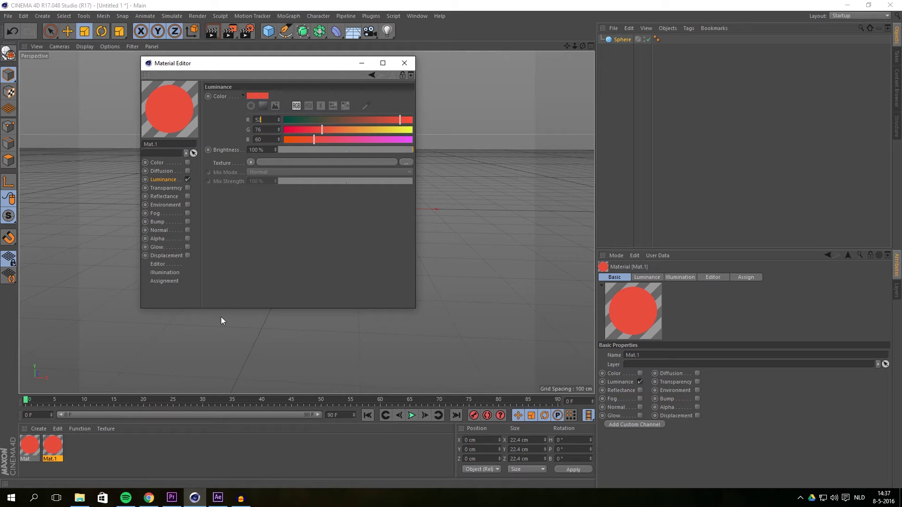
Set the second material's luminance green to 152 and blue to 219 from the light blue swatch, and close its editor
click(148, 498)
click(611, 374)
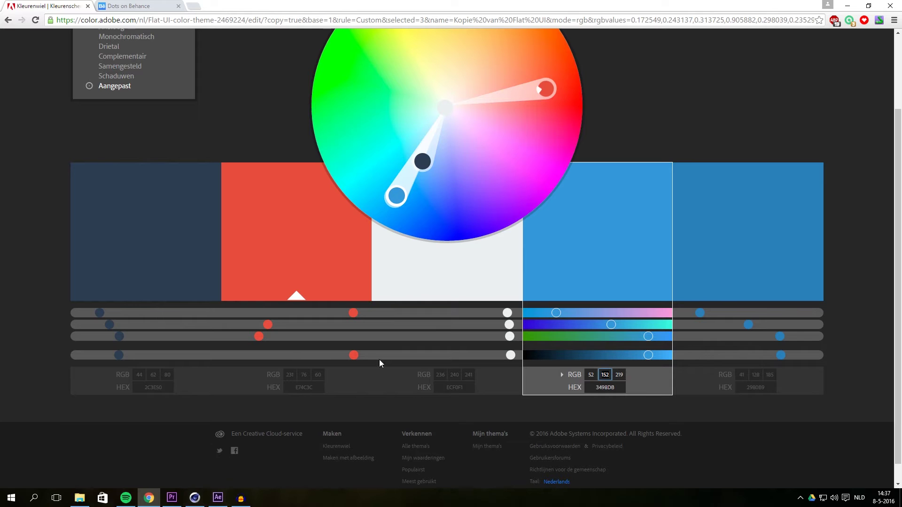
click(195, 498)
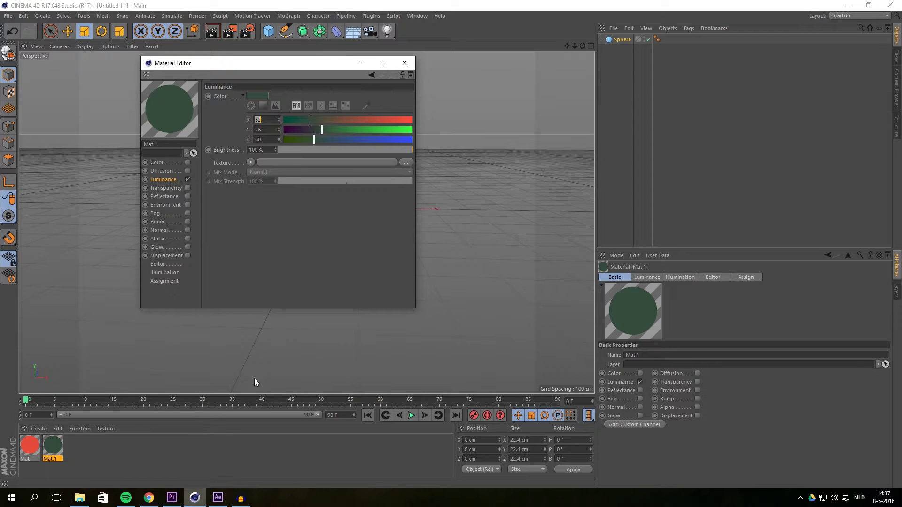
key(Tab)
text(152)
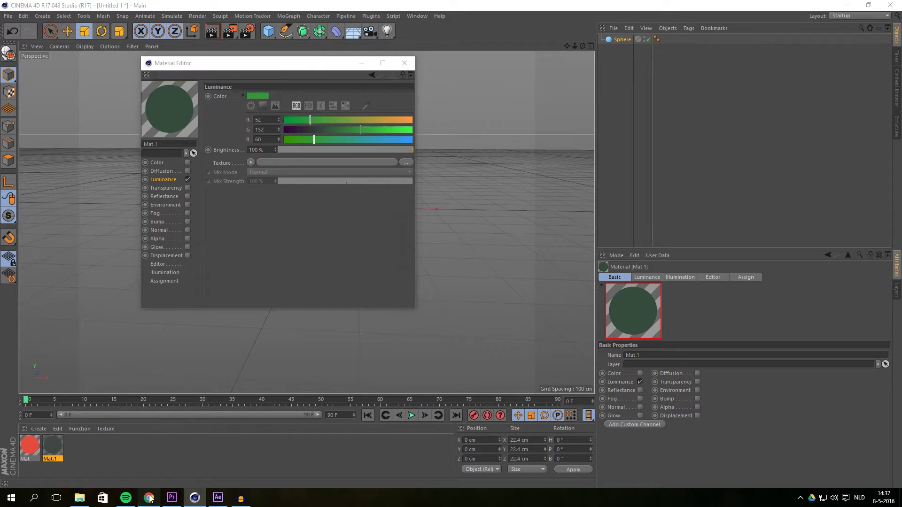
click(148, 497)
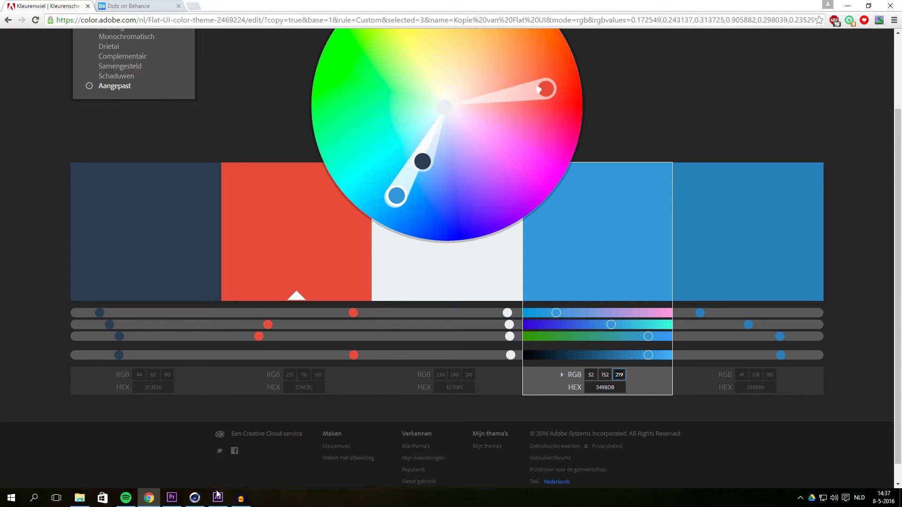
click(194, 498)
click(263, 138)
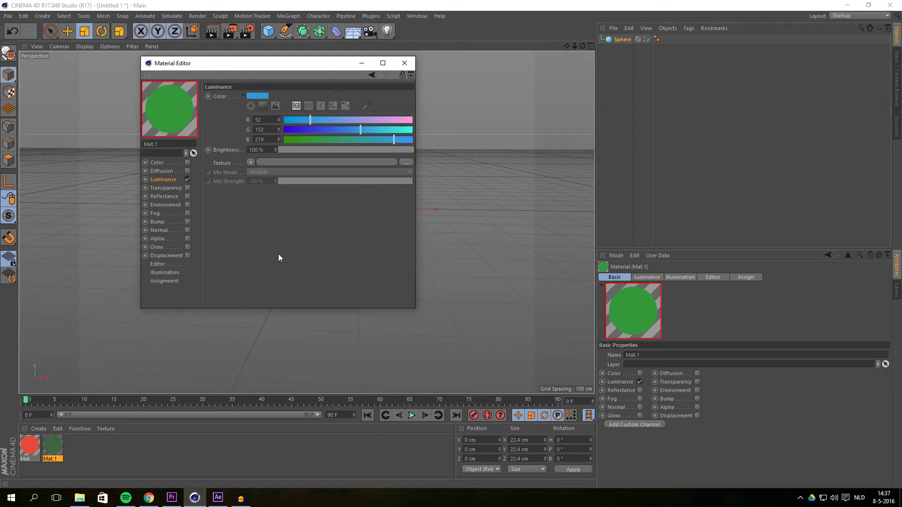
text(219)
key(Return)
click(404, 63)
Duplicate the blue material and set the copy's luminance red value to 236 from Adobe Color's off-white swatch
ctrl+drag(52, 446, 80, 450)
double_click(79, 450)
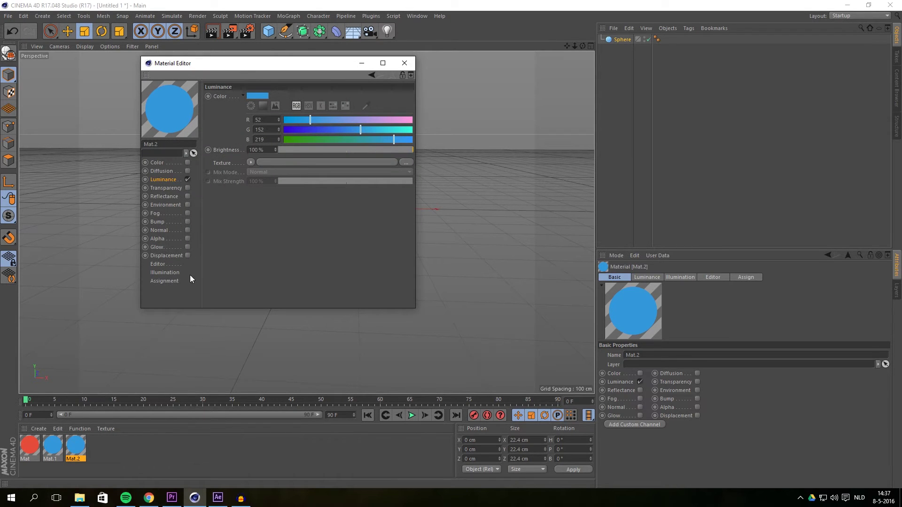
click(148, 498)
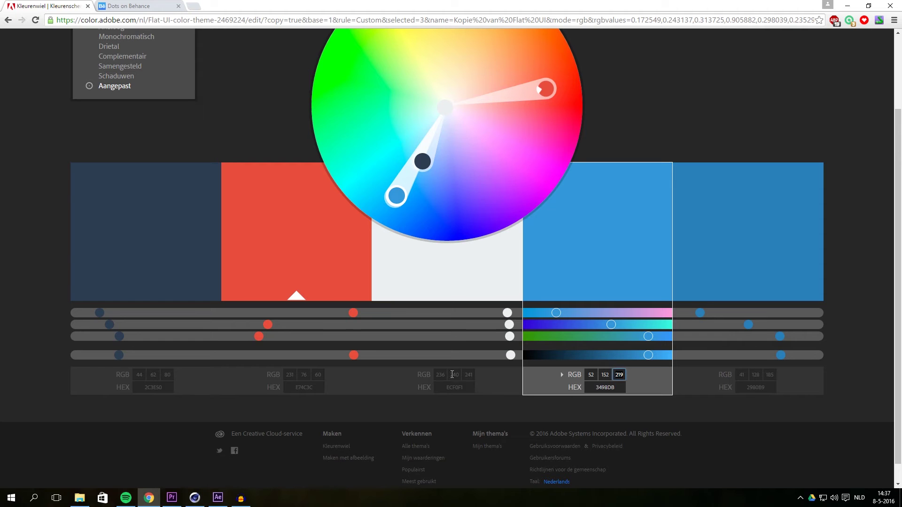
click(457, 375)
click(194, 498)
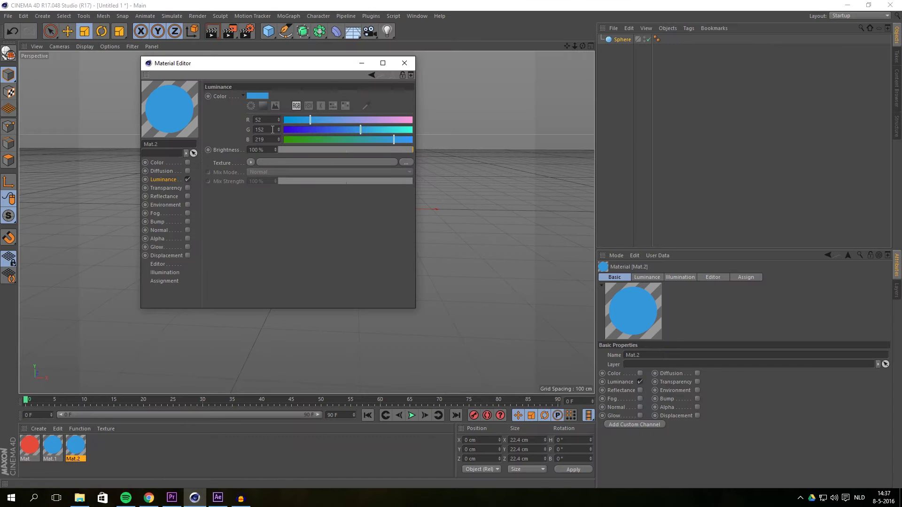
Set the third material's luminance green to 240 and blue to 241 from the off-white swatch, and close its editor
click(149, 498)
click(453, 375)
click(195, 498)
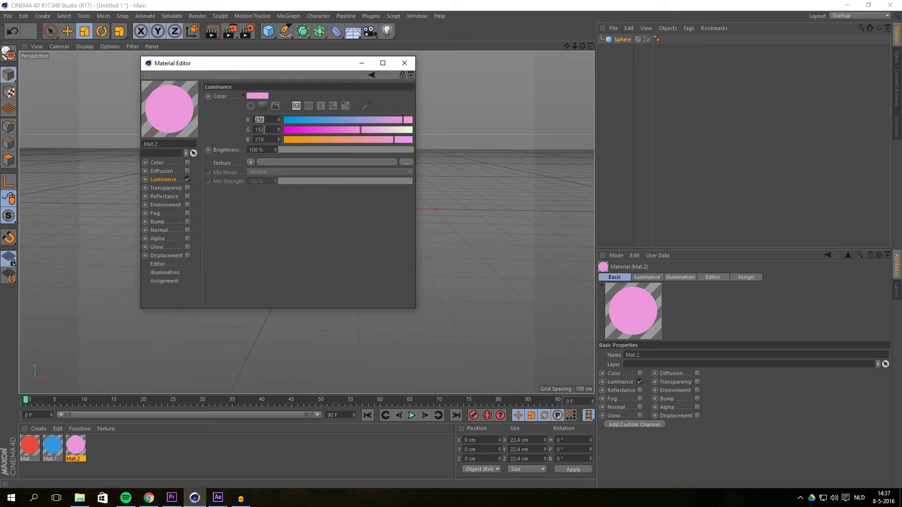
click(148, 498)
click(470, 374)
click(195, 497)
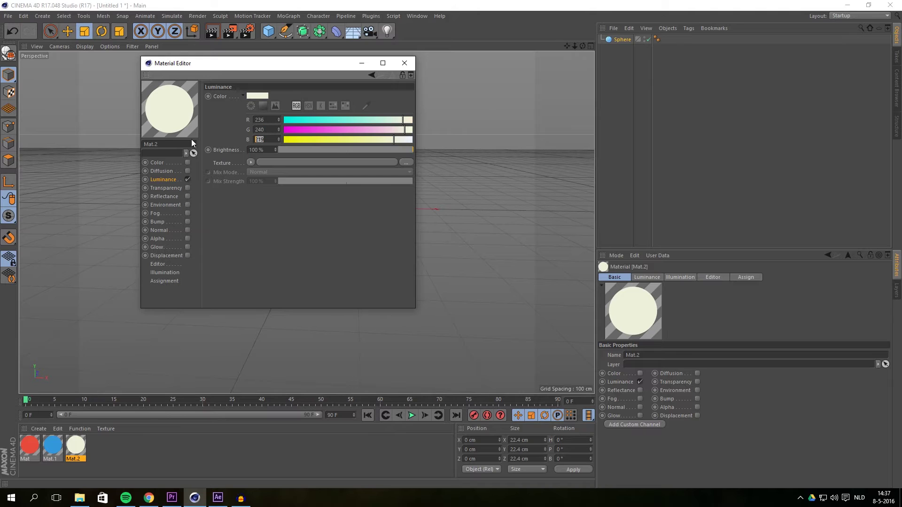
click(404, 64)
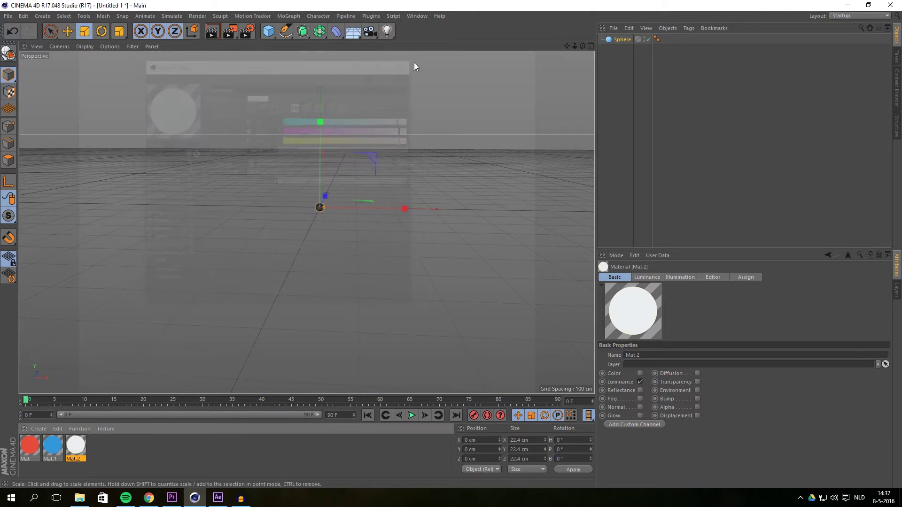
Add a MoGraph Cloner and make the sphere its child, leaving the Cloner selected
click(294, 447)
click(291, 17)
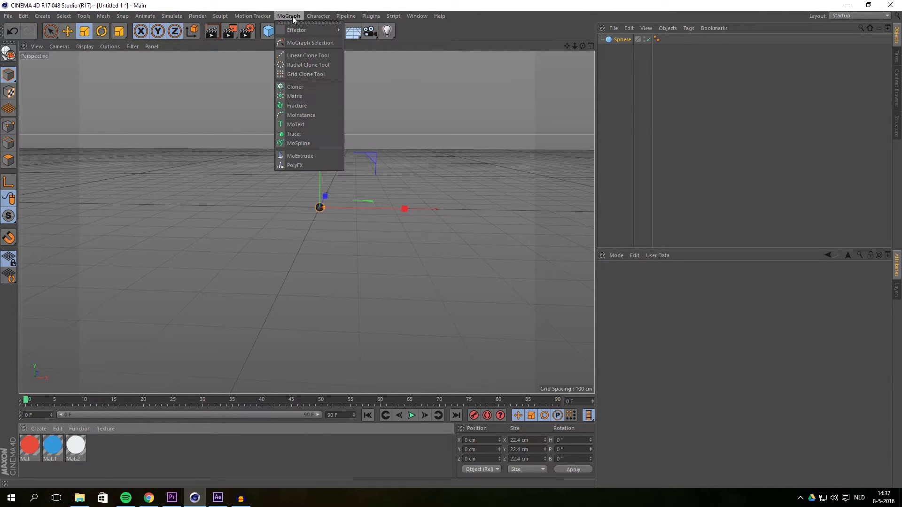
click(294, 87)
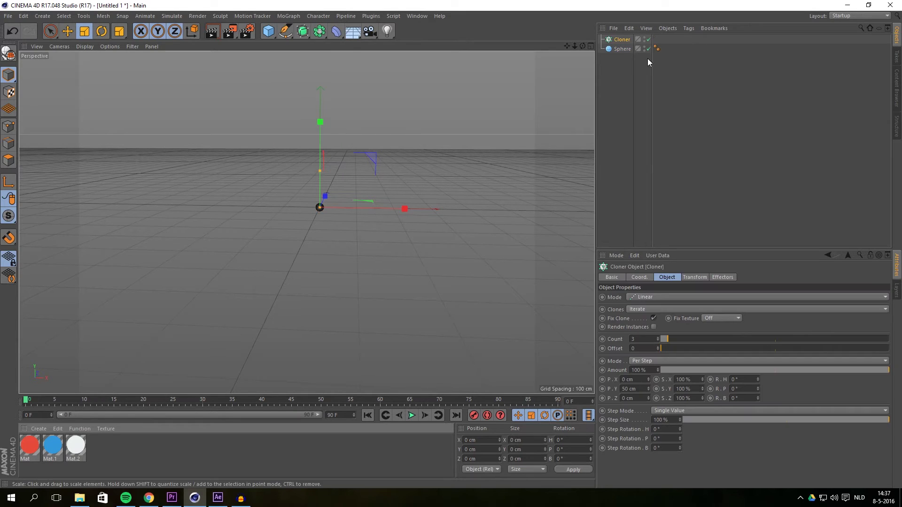
click(622, 49)
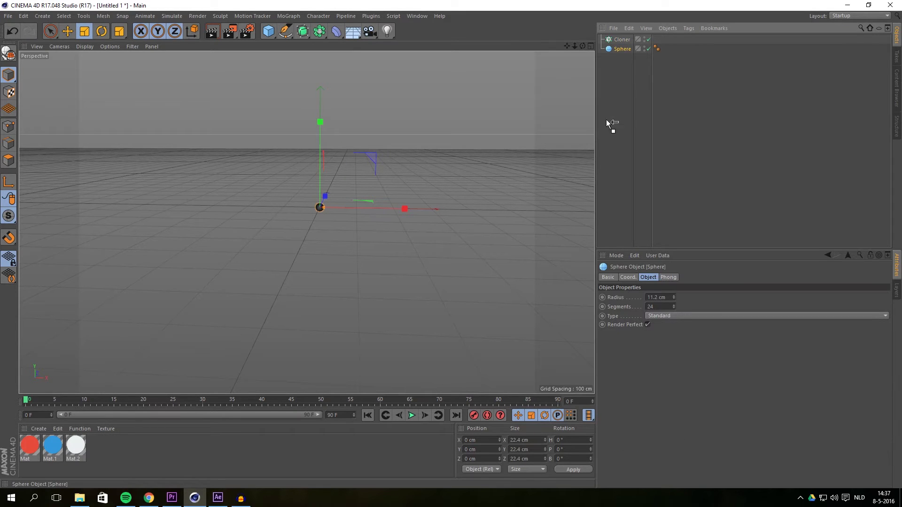
drag(623, 43, 623, 44)
click(623, 40)
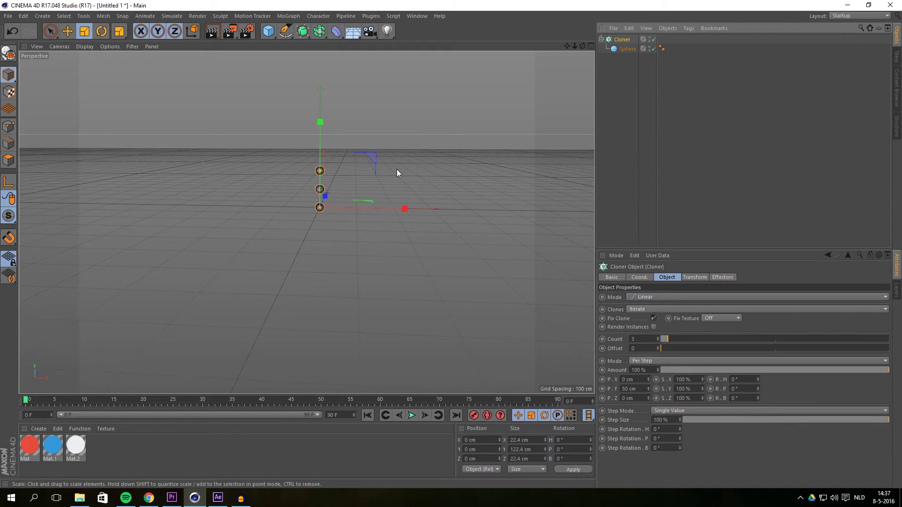
Set the Cloner to Grid Array mode and reduce its X count to 1
scroll(337, 183, up, 4)
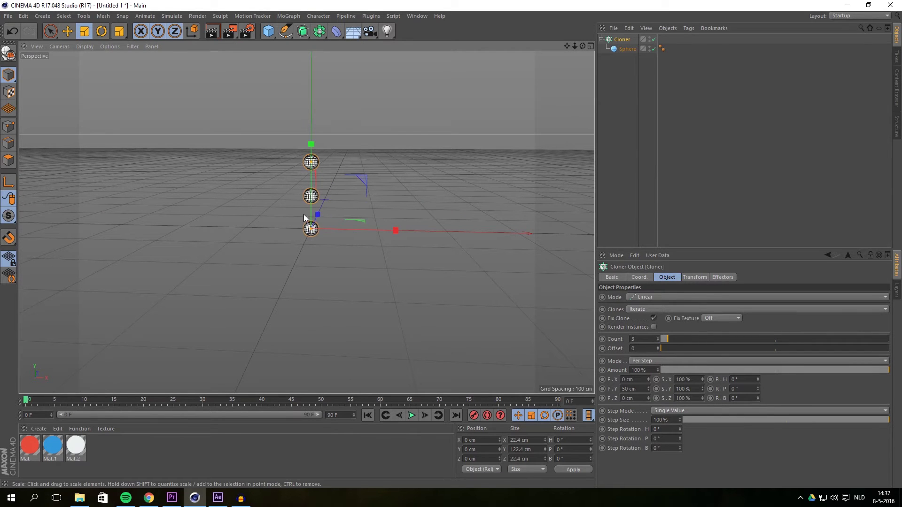
click(647, 298)
click(656, 332)
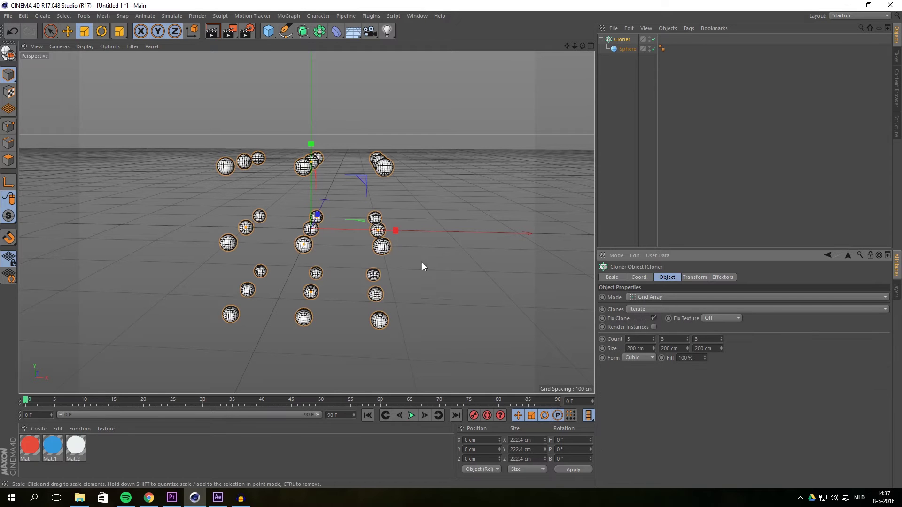
mouse_move(457, 246)
alt+mouse_down()
mouse_move(424, 236)
mouse_move(396, 256)
mouse_move(464, 245)
mouse_move(507, 272)
alt+mouse_up()
drag(654, 339, 654, 348)
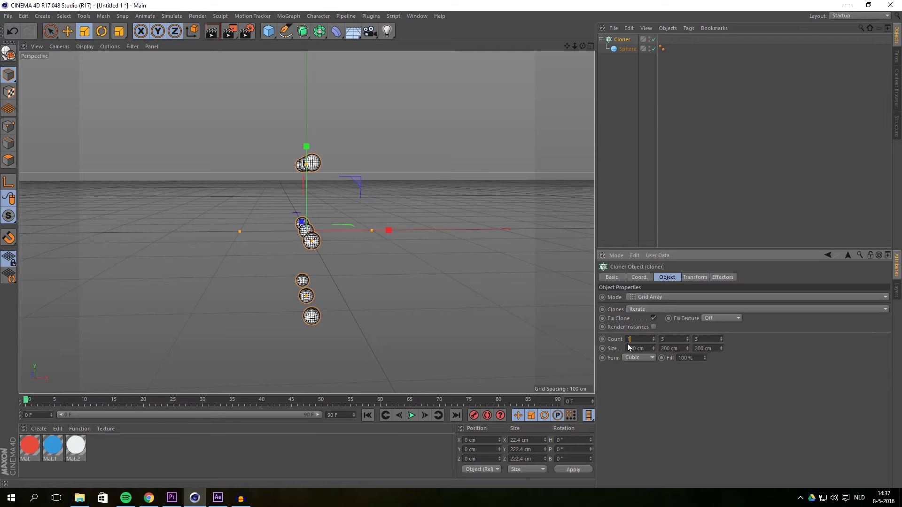
Apply the red material to the sphere inside the Cloner
mouse_move(403, 238)
alt+mouse_down()
mouse_move(399, 255)
mouse_move(413, 249)
alt+mouse_up()
click(629, 49)
drag(29, 443, 630, 49)
click(626, 76)
alt+drag(517, 133, 494, 120)
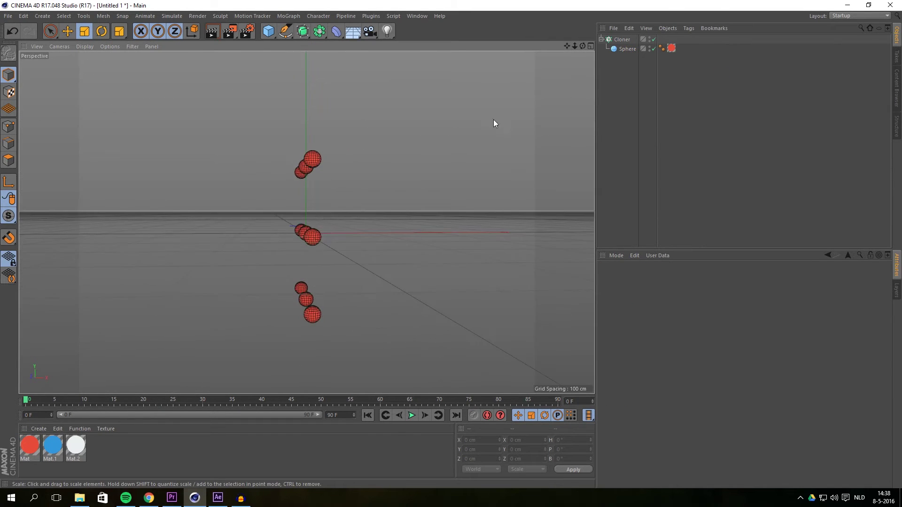
Move the Cloner upward to a Y position of about 144.4 cm
click(622, 39)
key(t)
key(w)
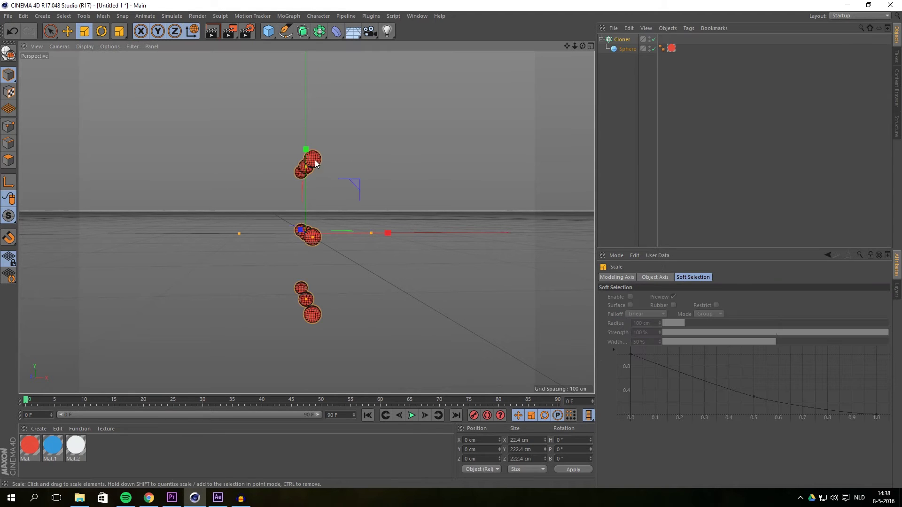
key(e)
key(w)
drag(315, 163, 386, 182)
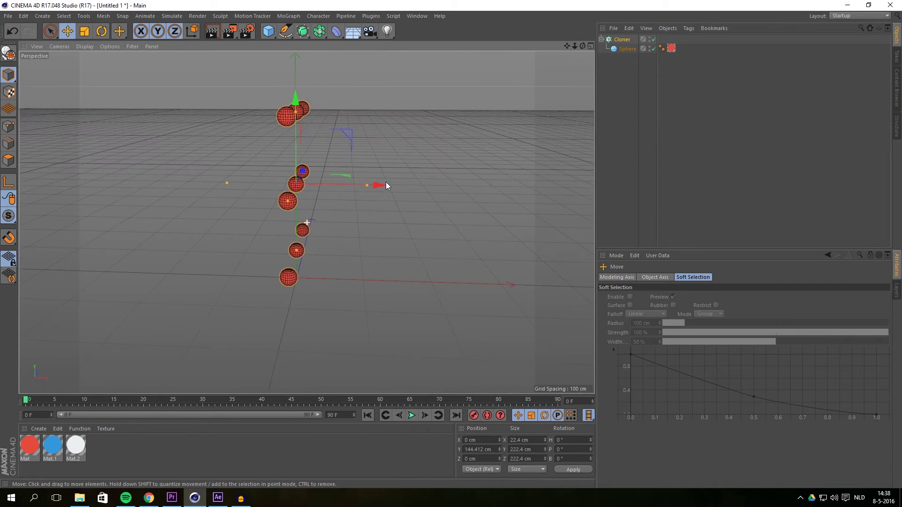
Duplicate the Cloner with its sphere and set the copy's X position to 100 cm
click(627, 42)
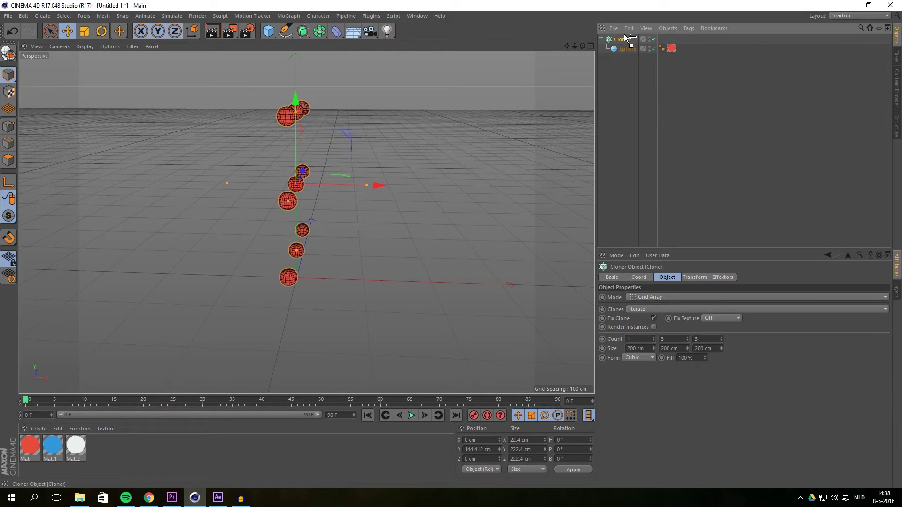
key(ctrl+c)
key(ctrl+v)
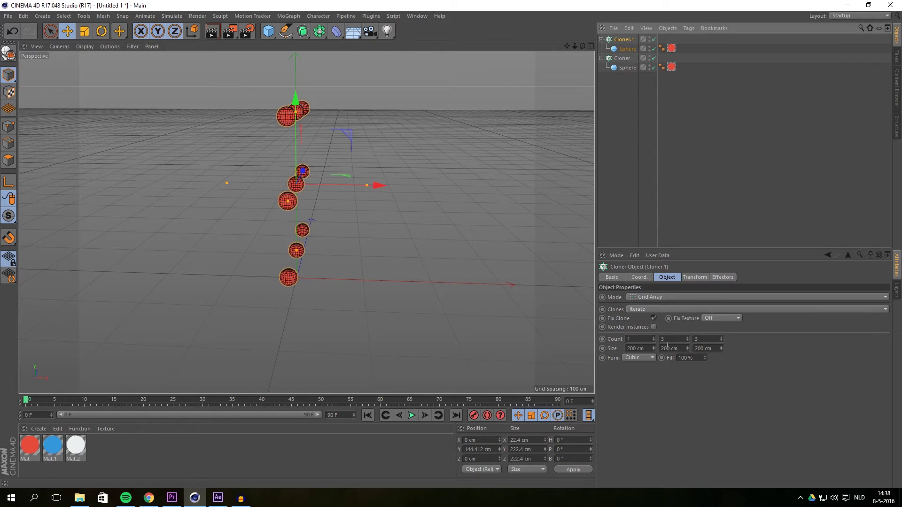
click(640, 277)
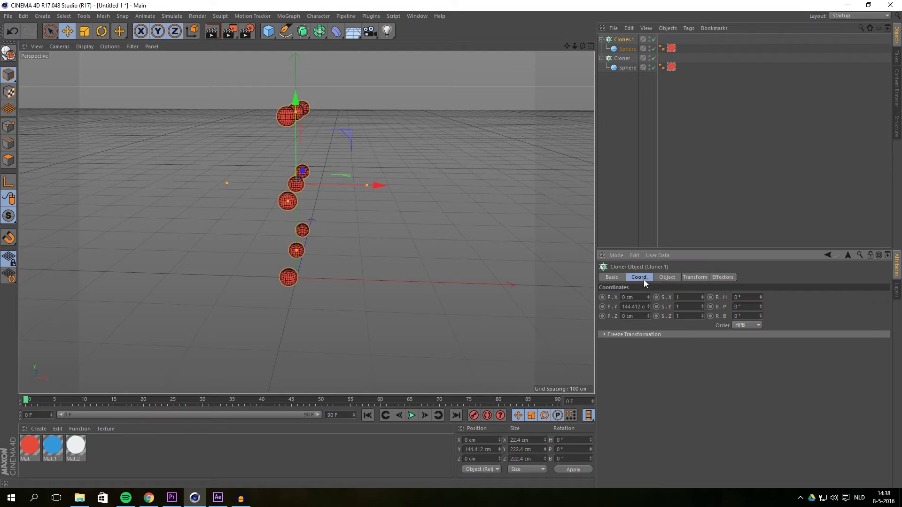
click(618, 280)
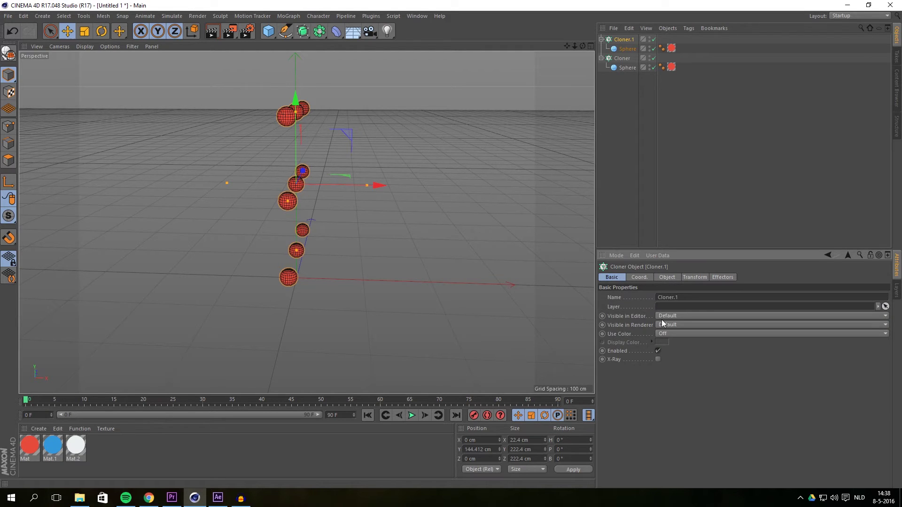
click(648, 278)
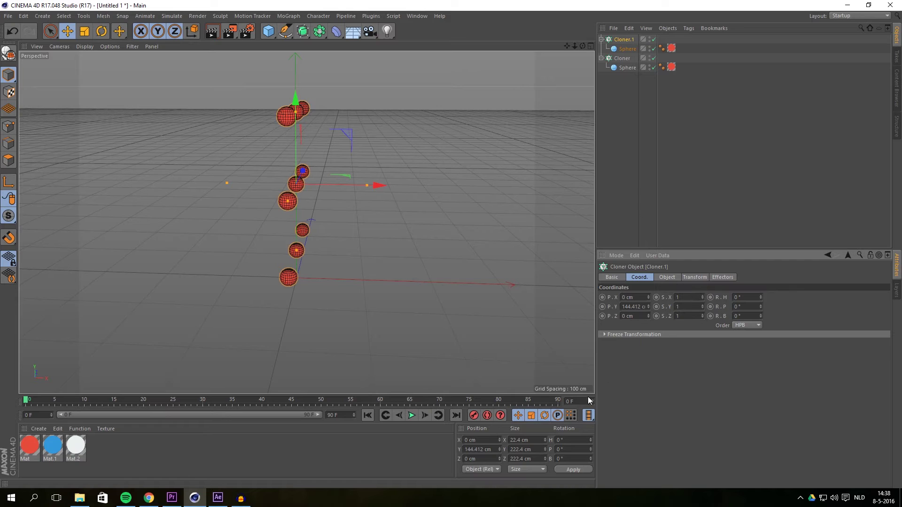
drag(648, 297, 648, 281)
double_click(630, 298)
text(100)
key(Return)
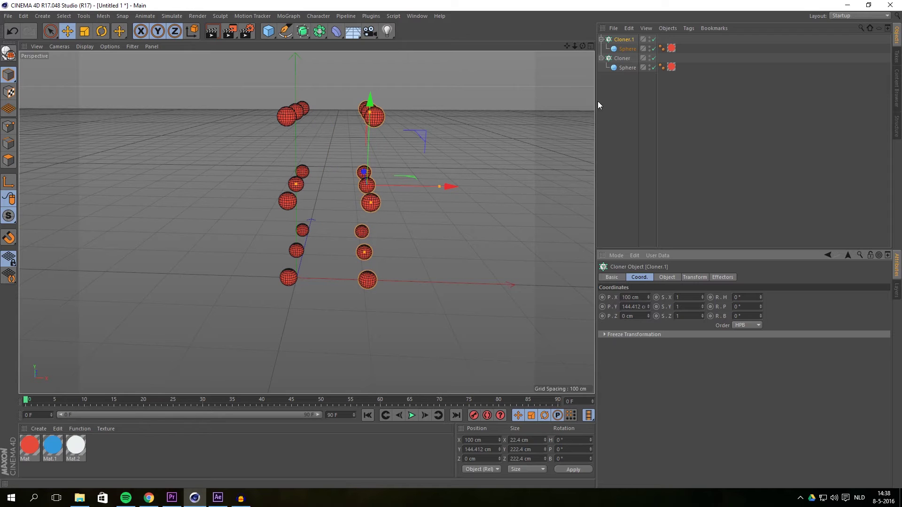
Duplicate the offset Cloner with its sphere and set the new copy's X position to -100 cm
ctrl+drag(627, 40, 628, 41)
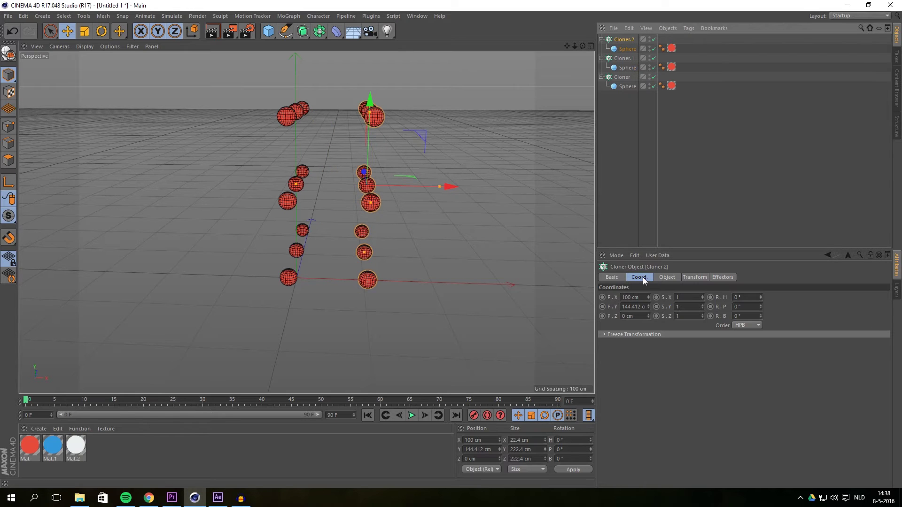
click(625, 296)
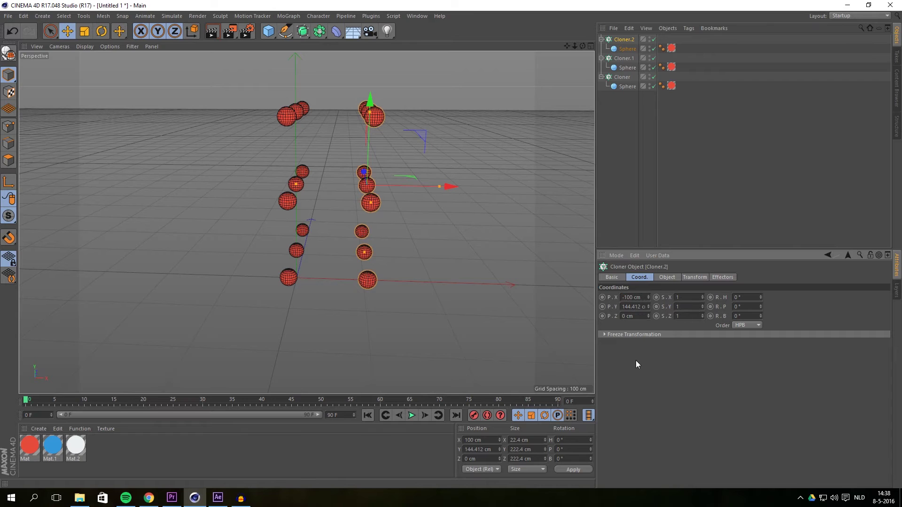
key(Return)
alt+drag(394, 267, 412, 203)
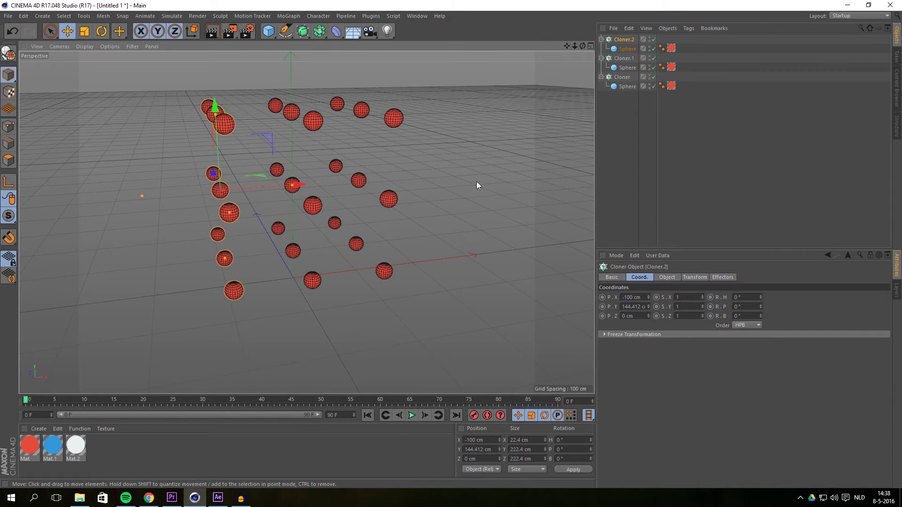
Replace the red material on the sphere in the Cloner at X -100 cm with the blue material
alt+drag(477, 181, 628, 61)
click(630, 49)
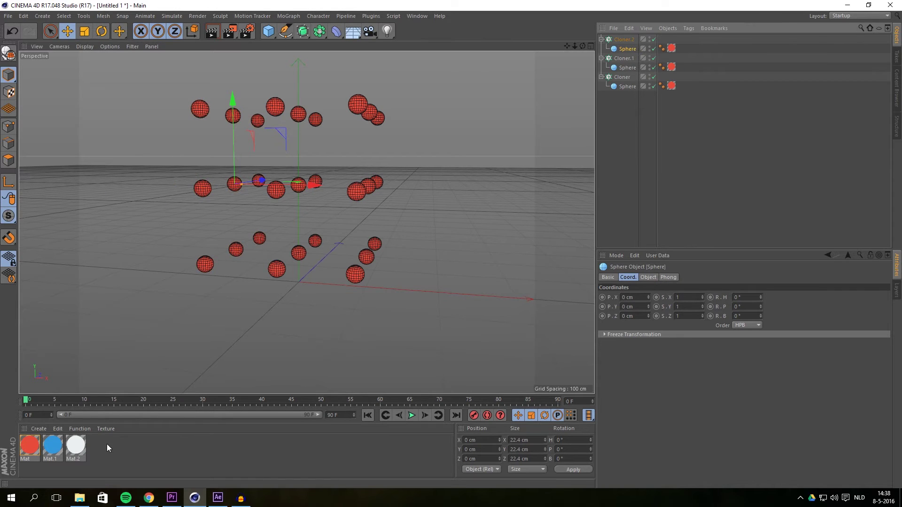
drag(54, 451, 673, 51)
key(Delete)
Replace the red material on the sphere in the Cloner at X 100 cm with the white material
click(623, 58)
drag(79, 447, 679, 67)
click(671, 67)
key(Delete)
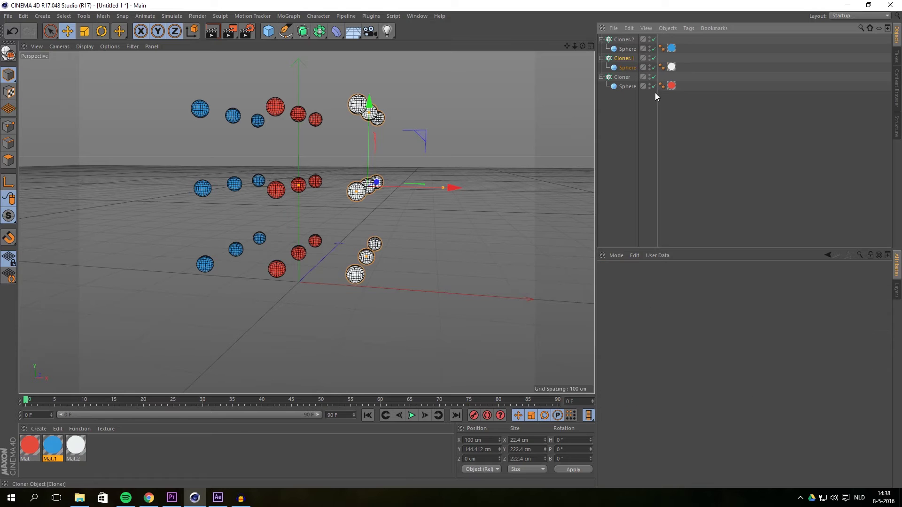
click(655, 92)
Render previews of the coloured sphere grid from an angled perspective and from a centred front perspective
alt+drag(568, 137, 469, 176)
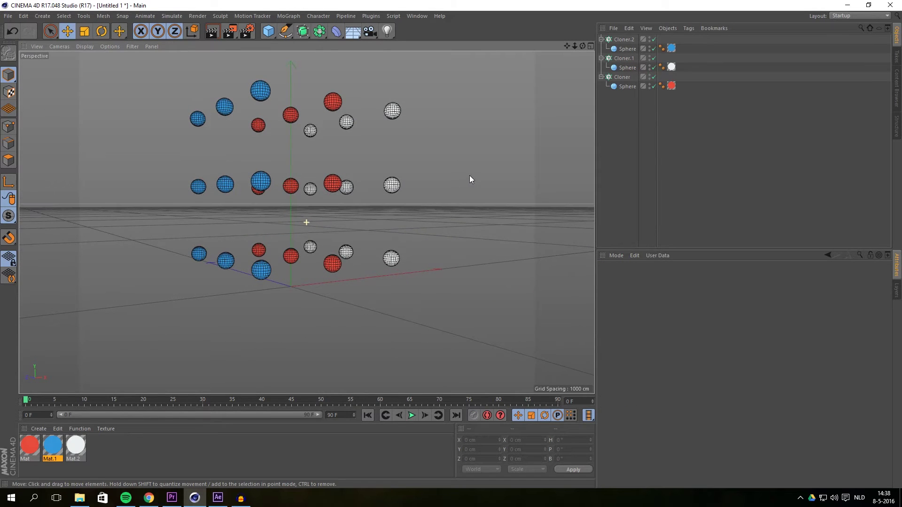
click(215, 33)
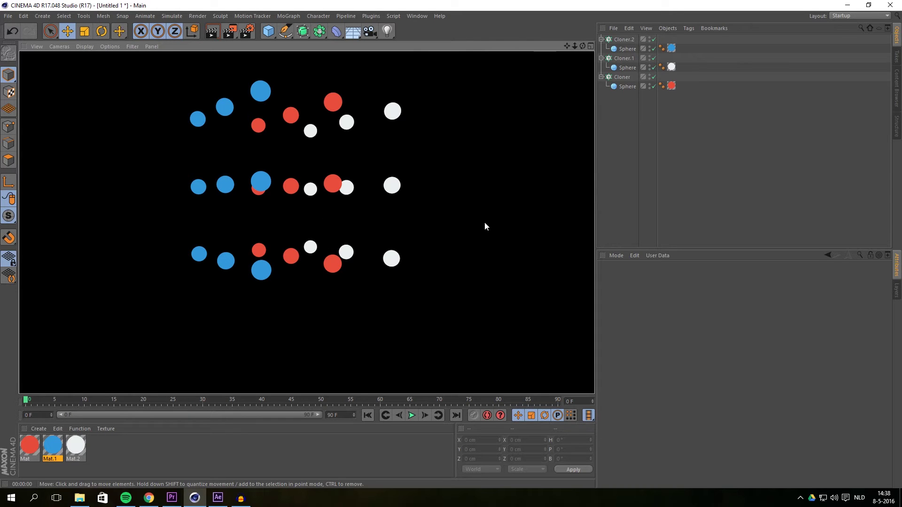
alt+drag(449, 192, 406, 214)
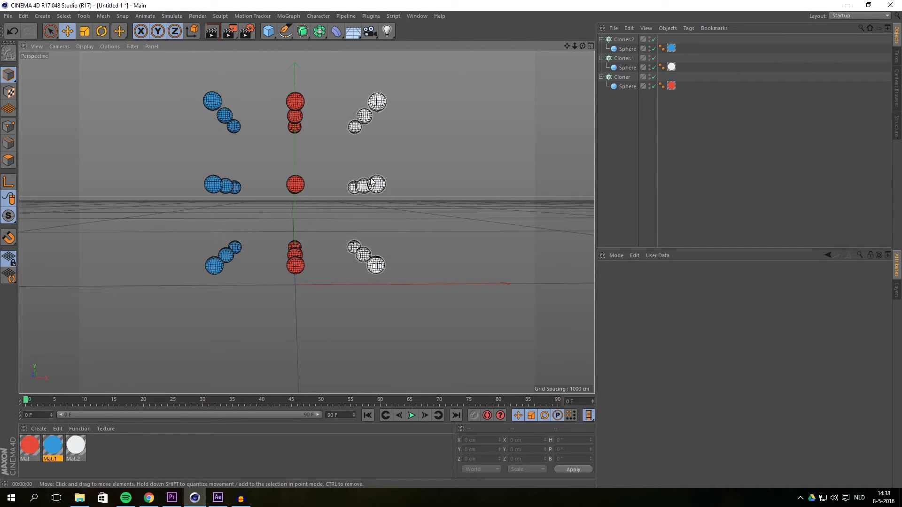
alt+middle_drag(338, 163, 343, 182)
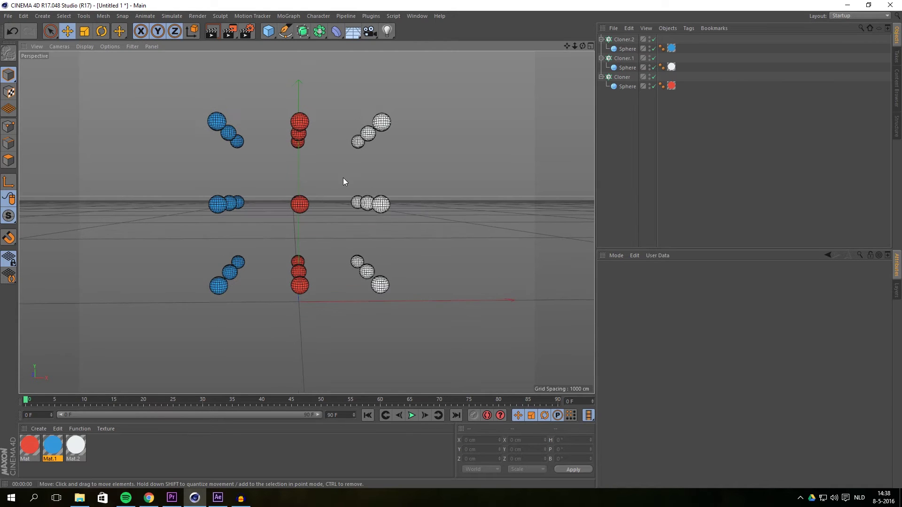
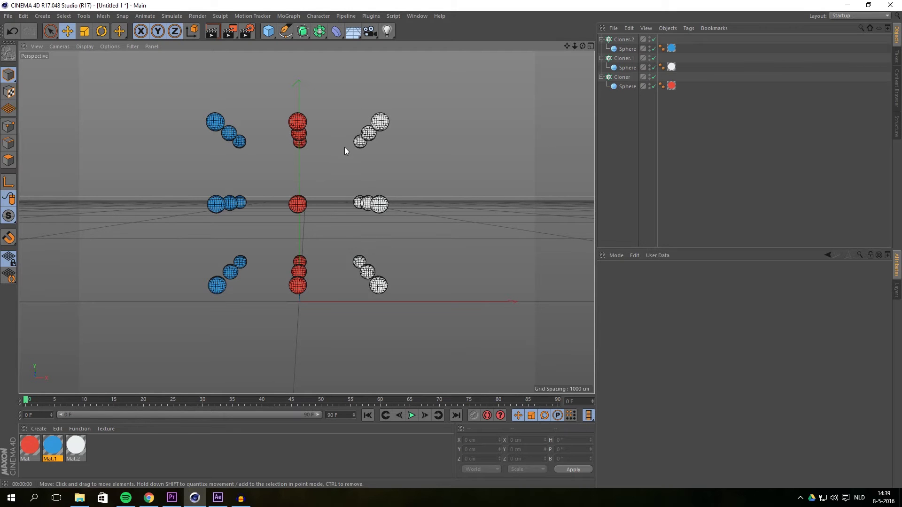
scroll(337, 172, down, 3)
scroll(329, 178, up, 3)
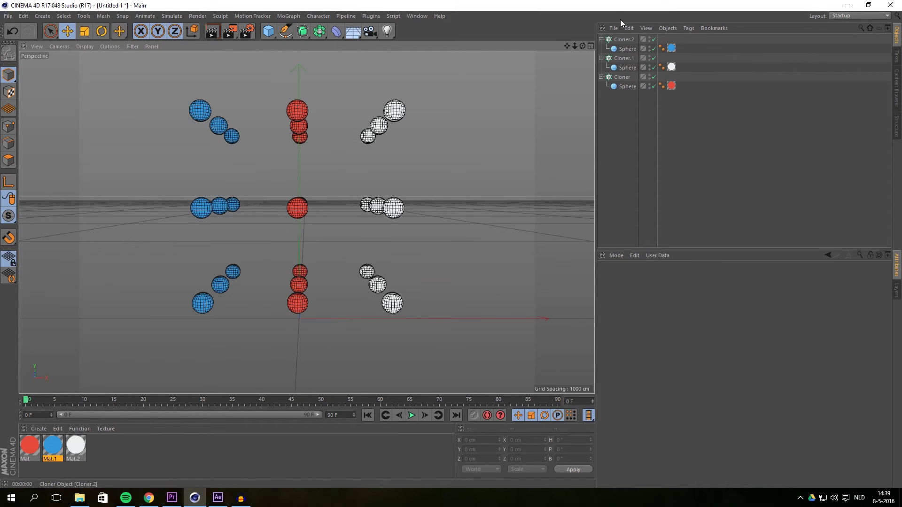
alt+middle_drag(291, 182, 306, 179)
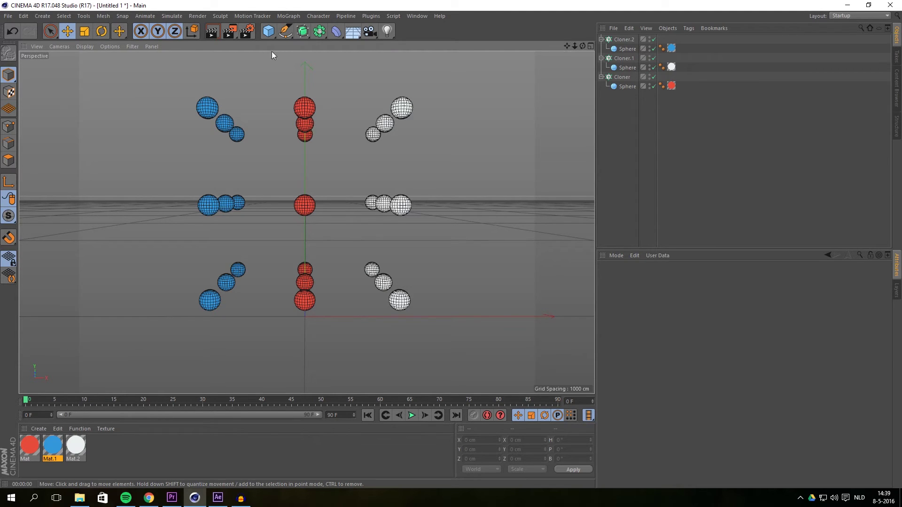
click(211, 33)
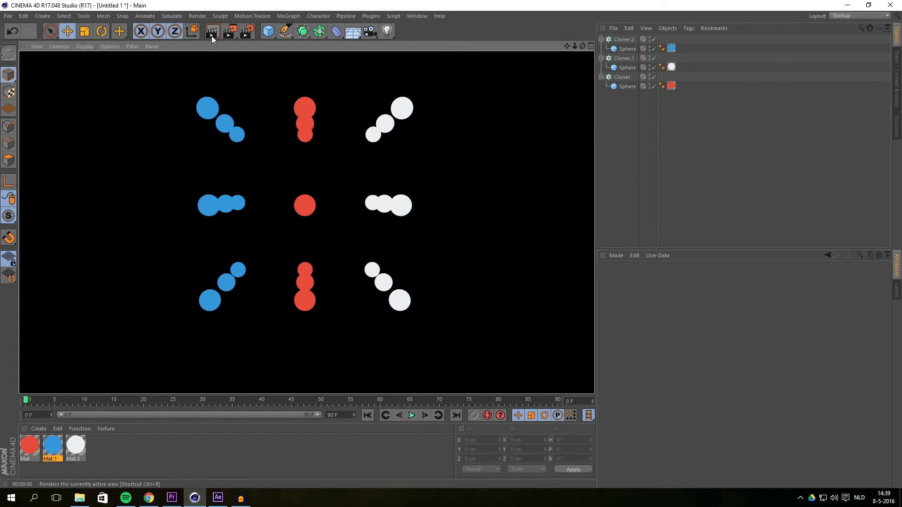
click(339, 185)
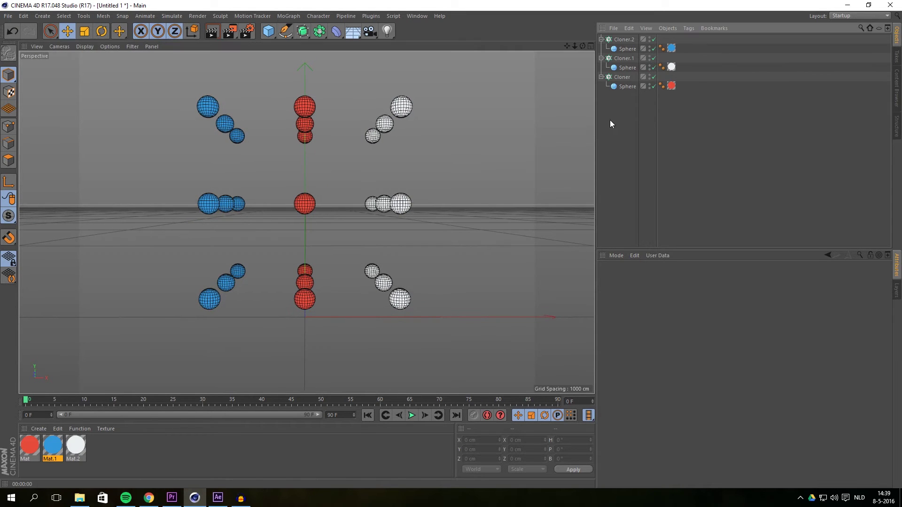
Add a camera from the Right orthographic view with the whole sphere grid framed
scroll(306, 203, down, 3)
middle_click(306, 203)
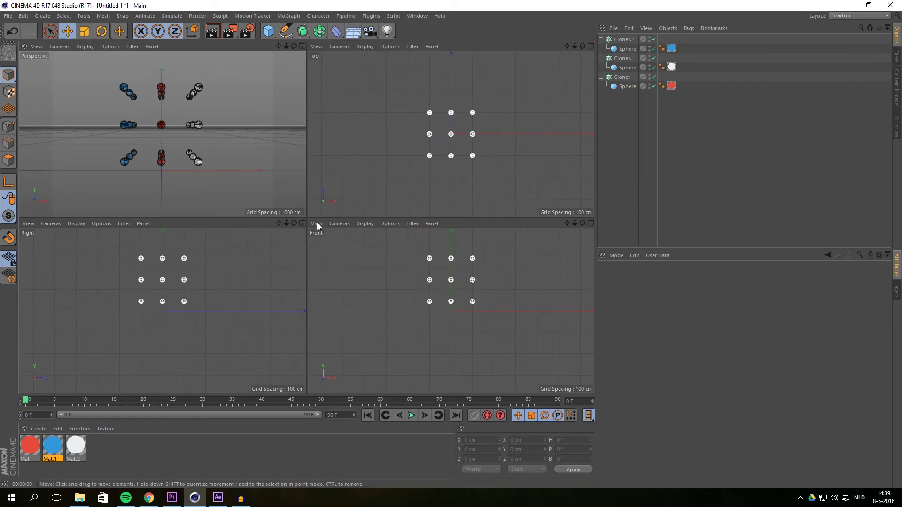
middle_click(220, 264)
scroll(322, 142, up, 5)
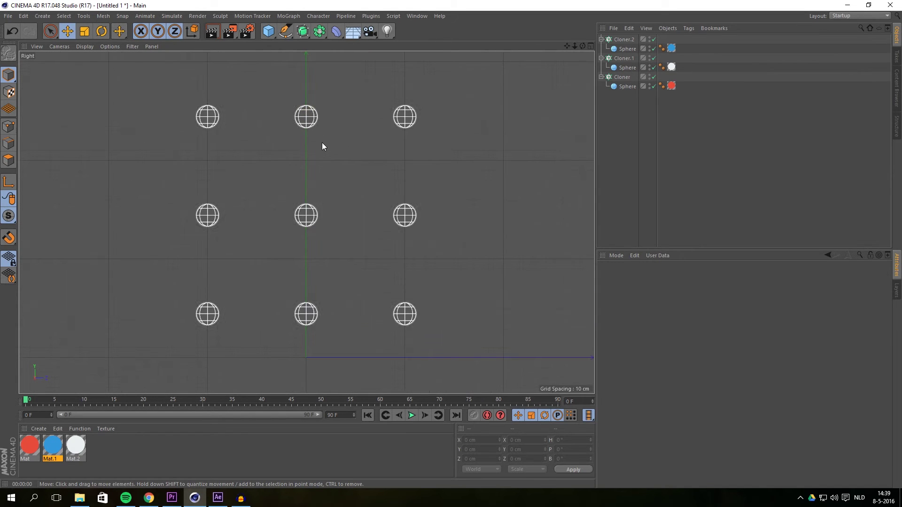
scroll(306, 164, down, 1)
click(370, 31)
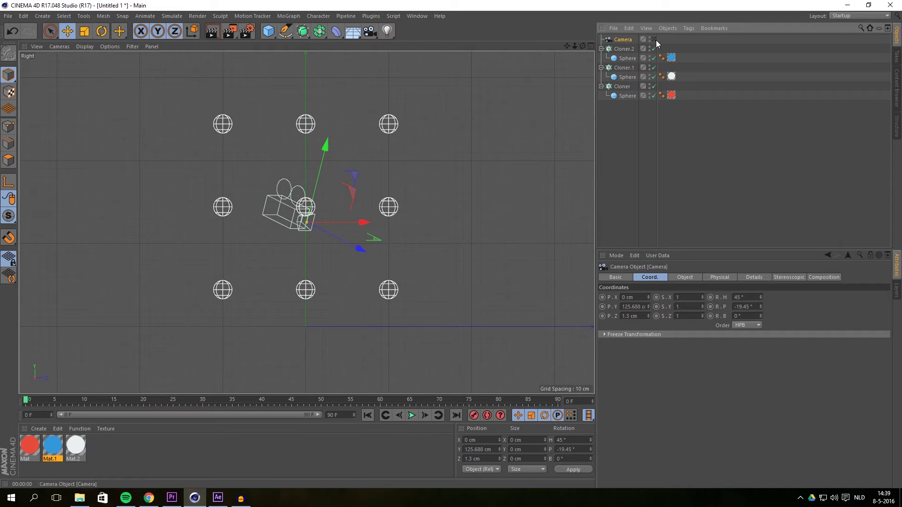
Check the camera's placement in the perspective view, make it the active camera and render a preview
middle_click(354, 171)
middle_click(97, 136)
scroll(329, 190, down, 3)
alt+drag(329, 190, 267, 270)
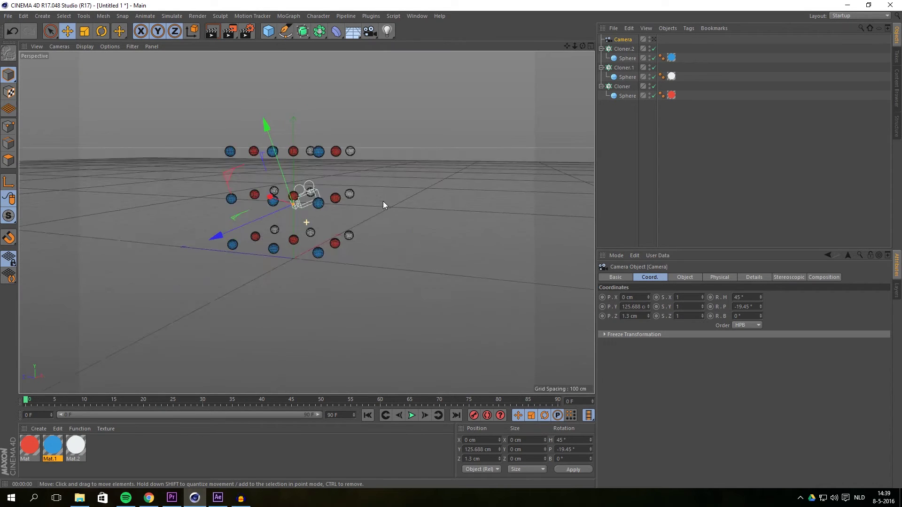
alt+drag(298, 229, 366, 222)
scroll(316, 215, up, 3)
click(654, 40)
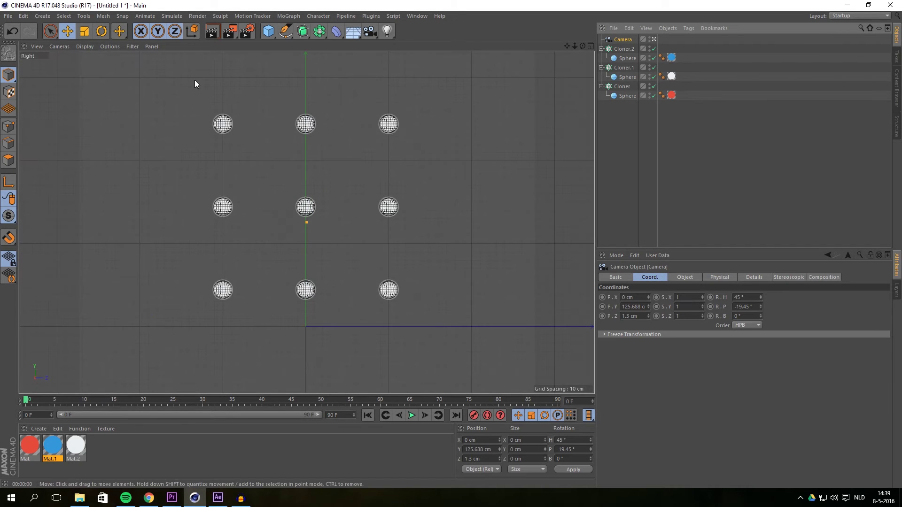
click(213, 32)
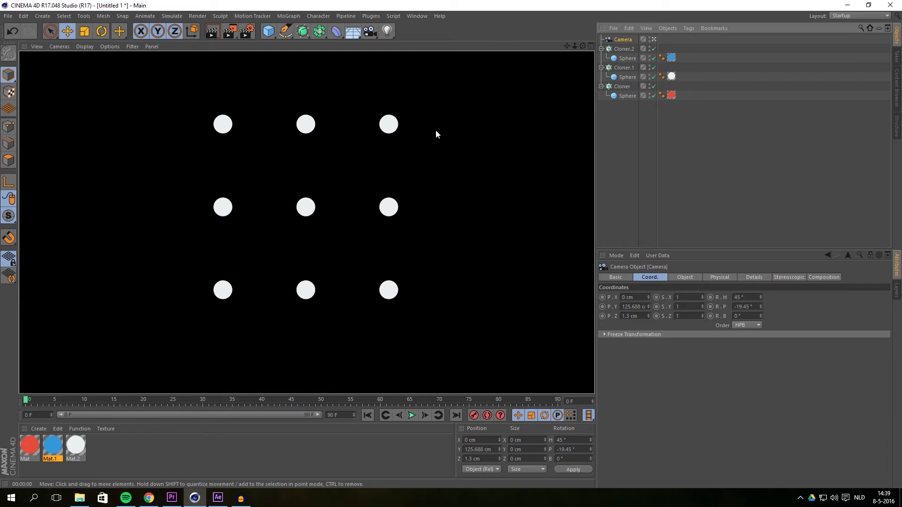
Group the three Cloners and their spheres under a single Null
click(623, 49)
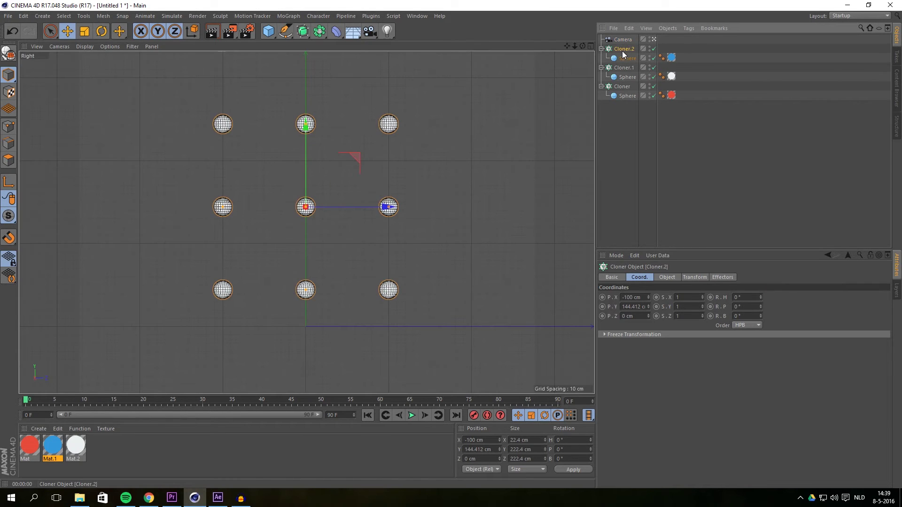
shift+click(623, 86)
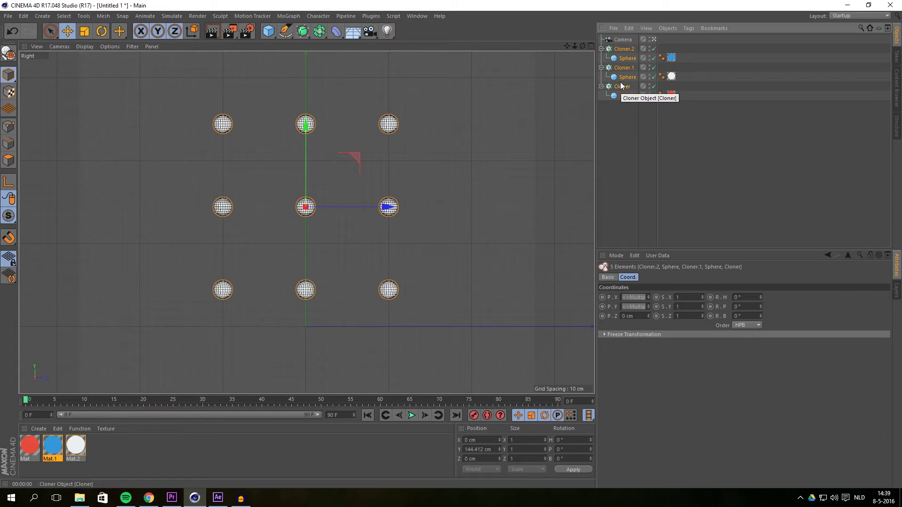
key(alt+g)
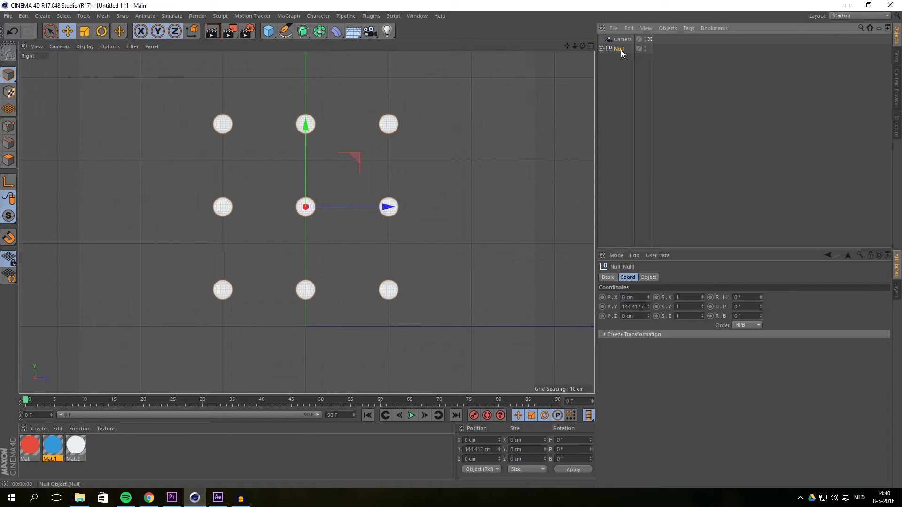
Add keyframes for the Null's position, scale and rotation at frame 0
mouse_move(26, 400)
mouse_down()
mouse_move(50, 399)
mouse_move(7, 406)
mouse_up()
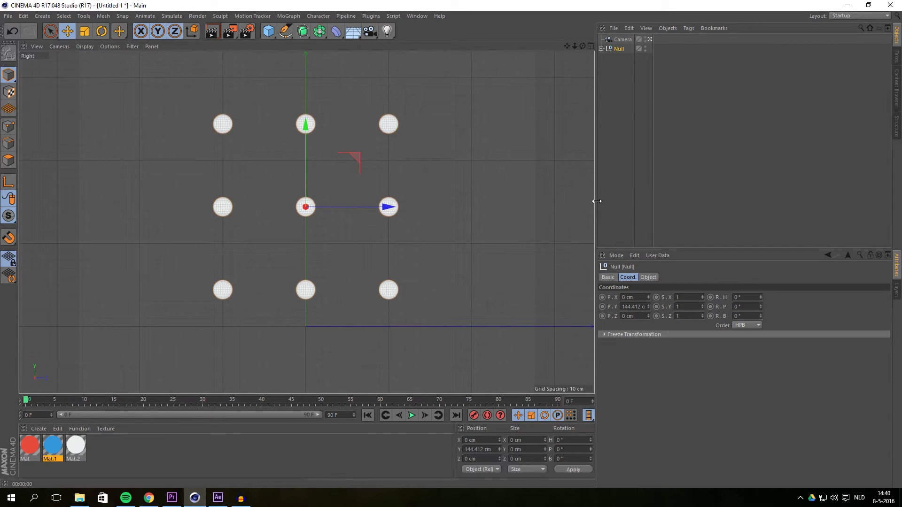
right_click(603, 298)
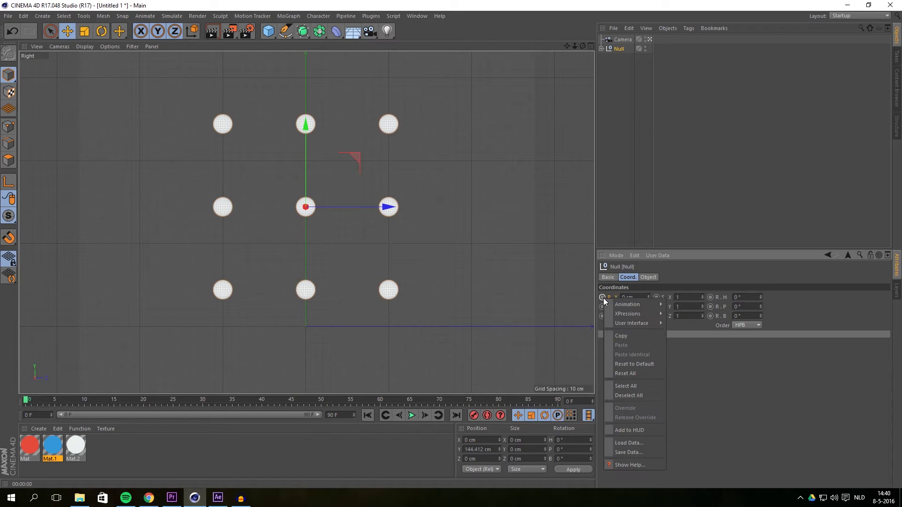
mouse_move(620, 305)
click(673, 305)
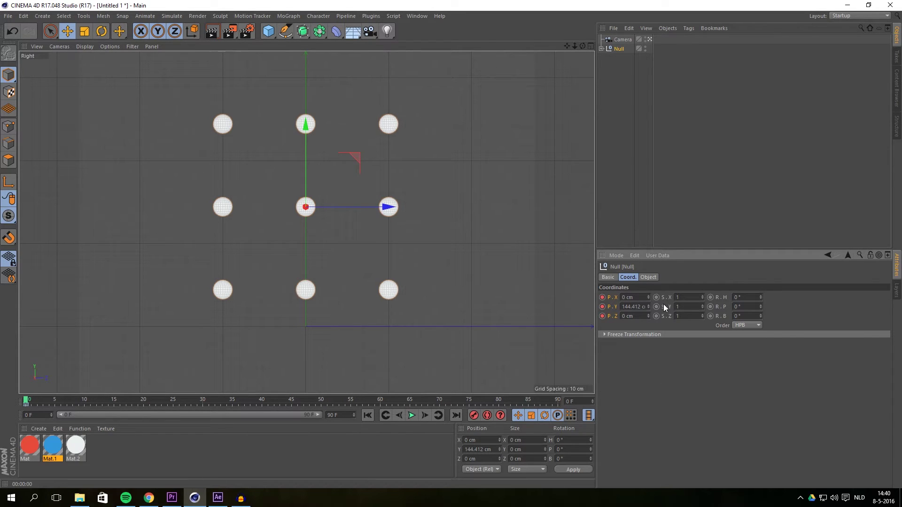
right_click(657, 298)
mouse_move(690, 303)
click(719, 304)
right_click(712, 297)
mouse_move(769, 305)
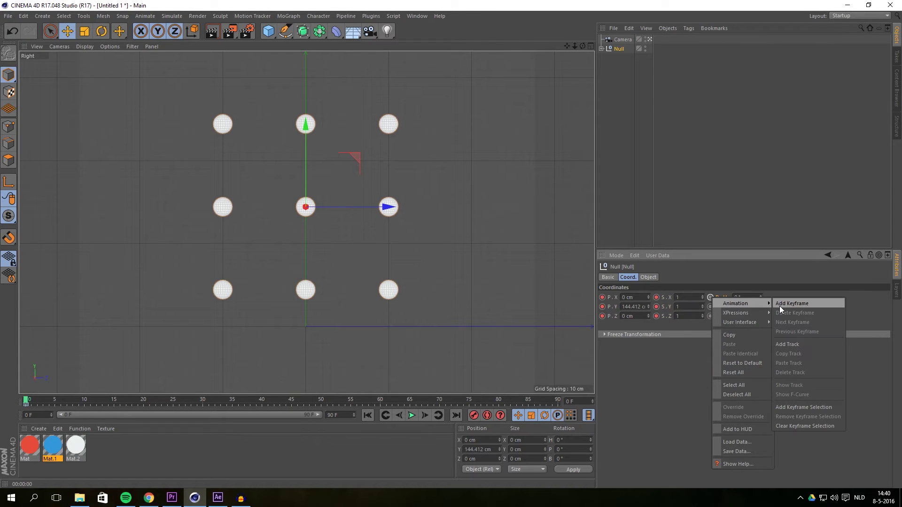
click(781, 304)
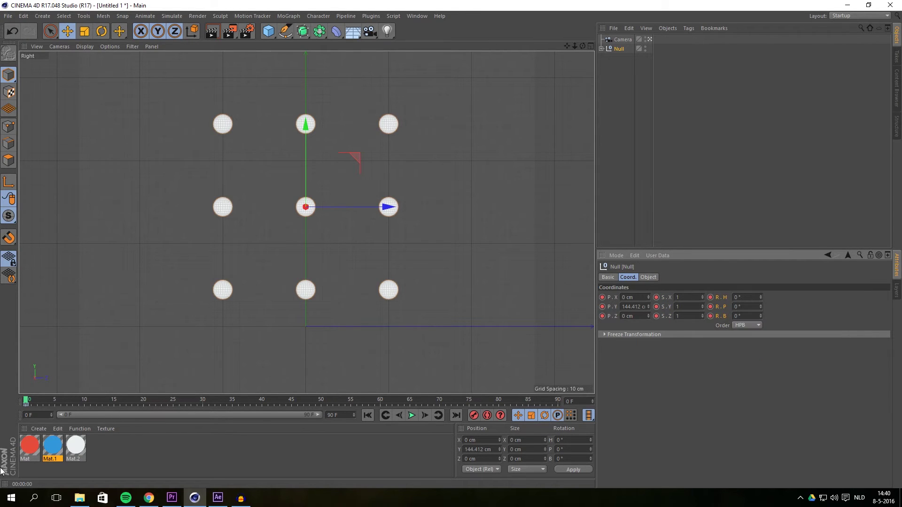
At frame 15, set the Null's pitch rotation (R.P) to 180° and add a keyframe for it
click(31, 403)
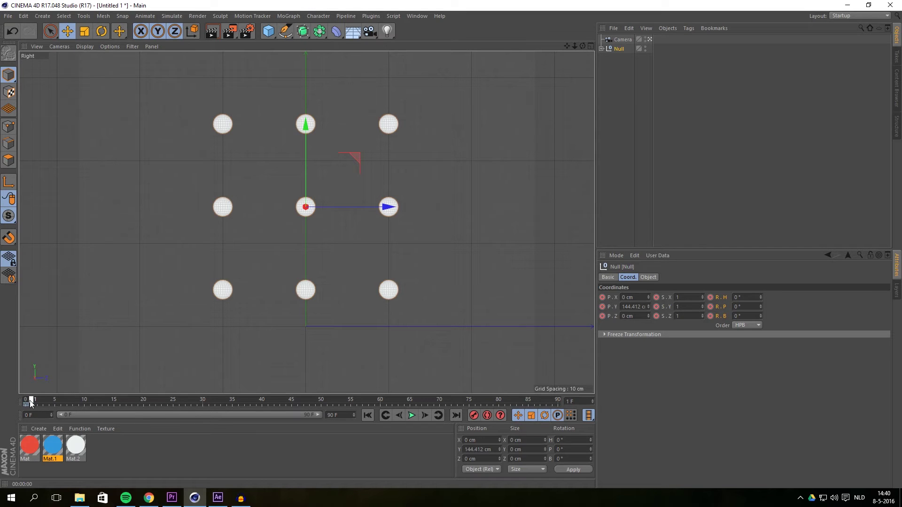
drag(31, 402, 109, 405)
drag(761, 306, 899, 307)
double_click(745, 309)
text(180)
key(Return)
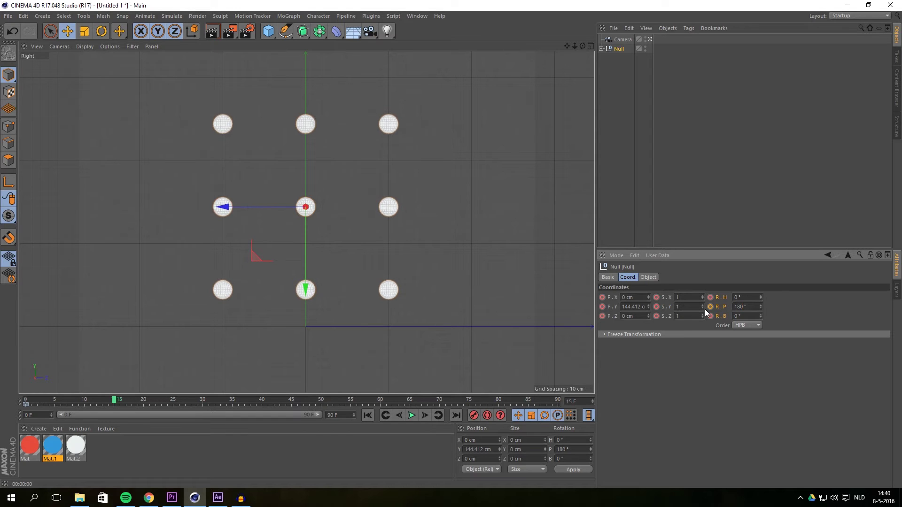
right_click(710, 308)
mouse_move(731, 315)
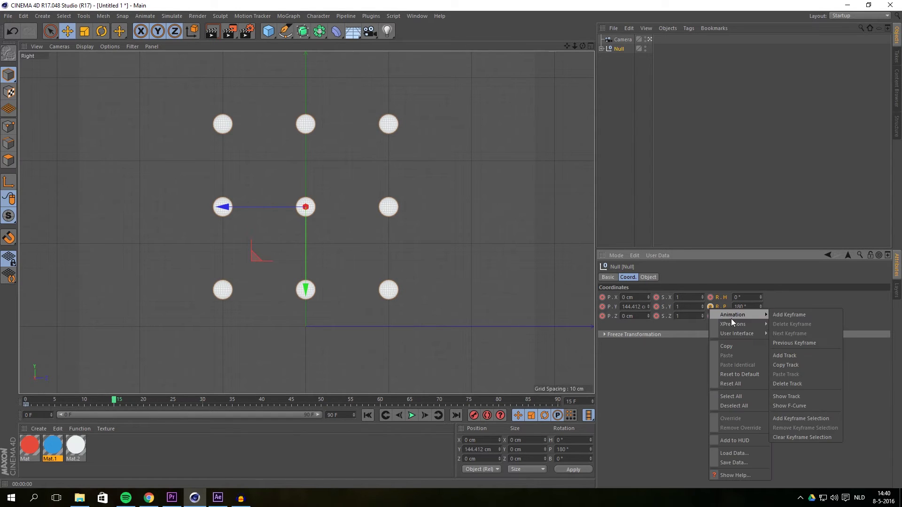
click(791, 313)
At frame 40, set the Null's heading rotation (R.H) to 90° and bank rotation (R.B) to -90°
drag(115, 402, 262, 404)
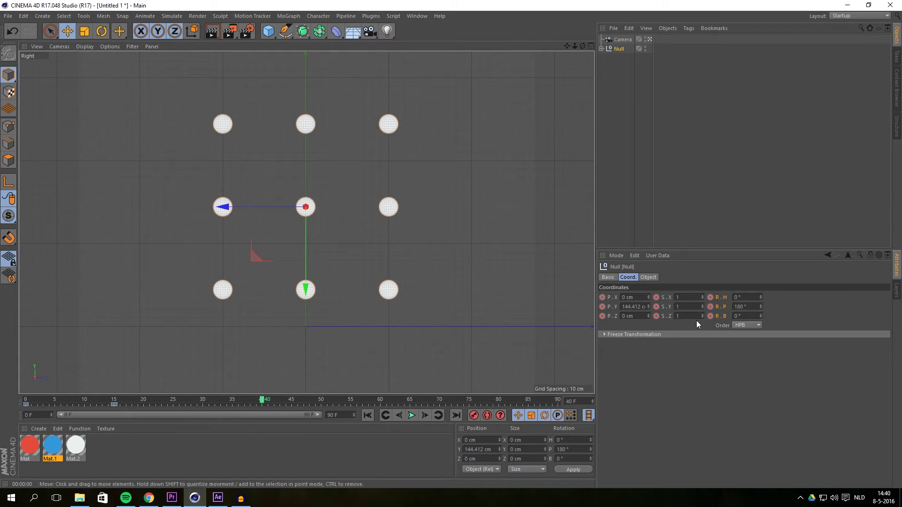
double_click(740, 297)
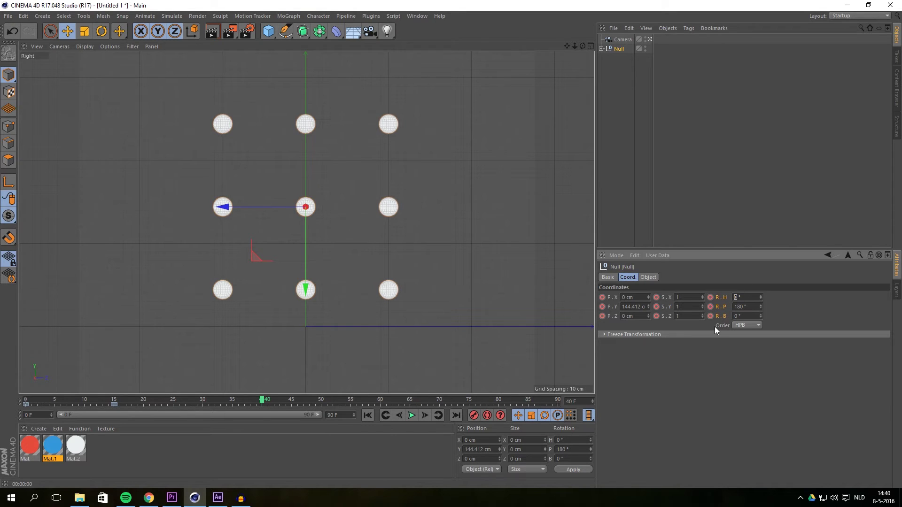
text(90)
key(Return)
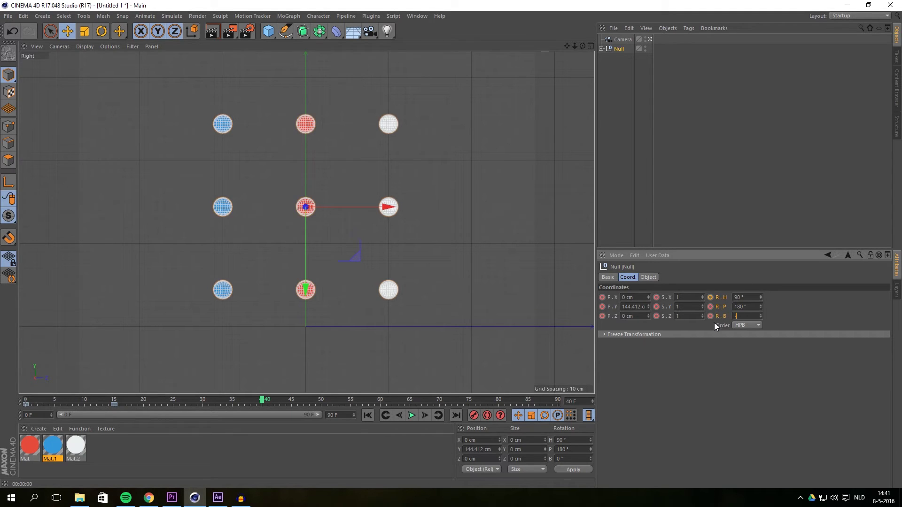
text(-90)
key(Return)
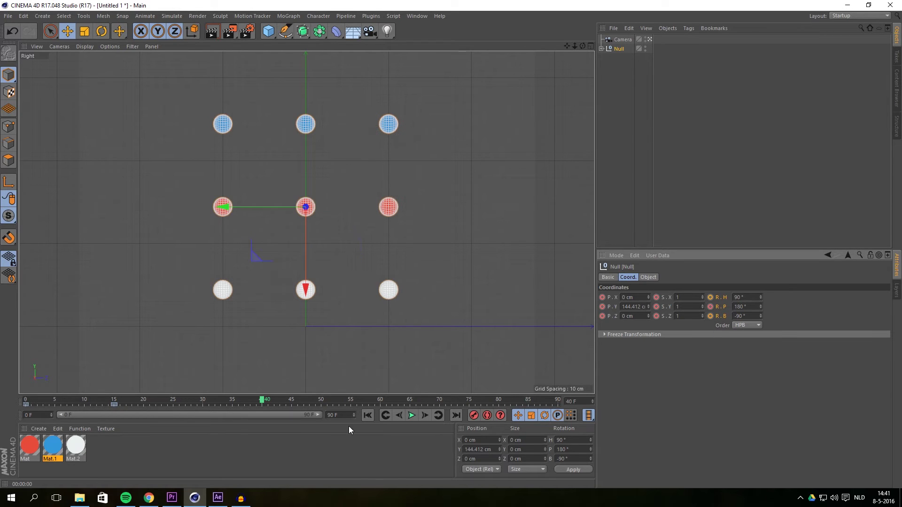
Re-enter the Null's rotations at frame 40 with R.H at 90° and R.B at -90°
mouse_move(261, 403)
mouse_down()
mouse_move(252, 405)
mouse_move(261, 403)
mouse_up()
click(739, 298)
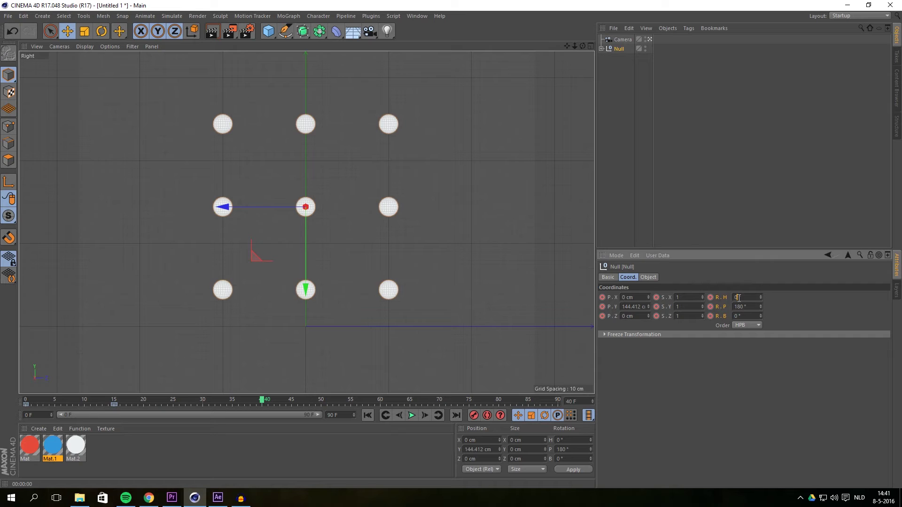
text(90)
key(Return)
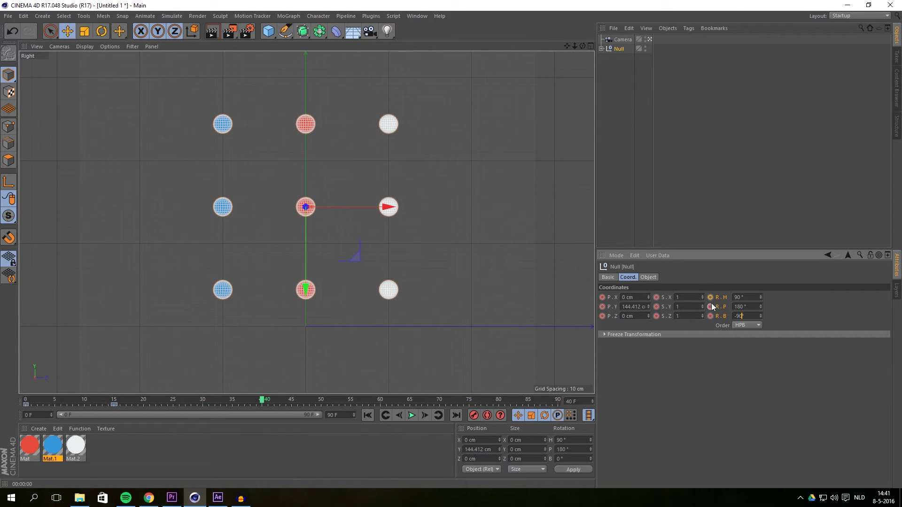
Add keyframes for the Null's R.H, R.P and R.B rotations at frame 40 and move the playhead to frame 60
right_click(711, 298)
mouse_move(733, 304)
click(779, 304)
right_click(718, 306)
click(780, 312)
right_click(711, 317)
click(779, 321)
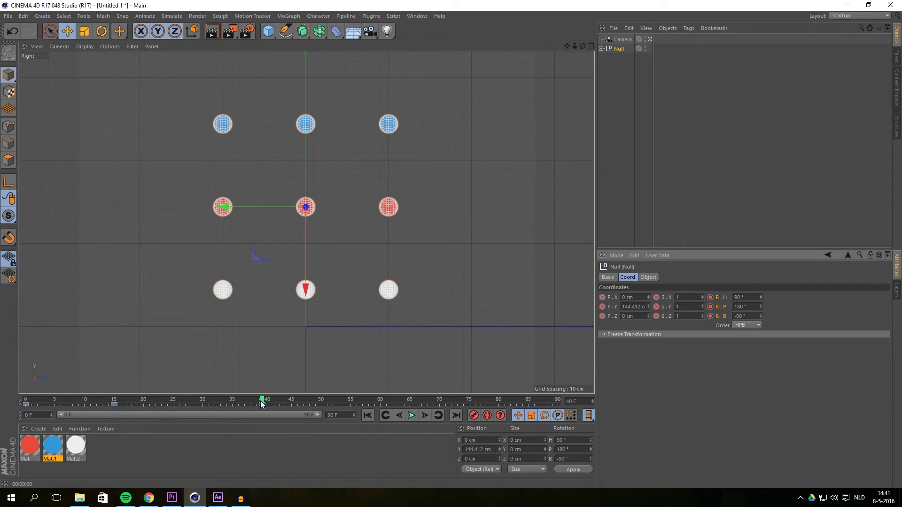
mouse_move(254, 402)
mouse_down()
mouse_move(14, 394)
mouse_move(261, 389)
mouse_up()
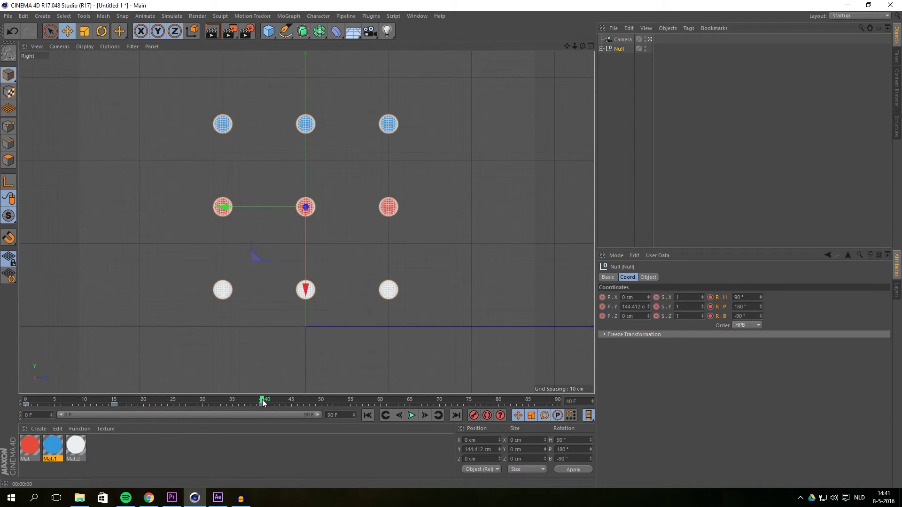
drag(262, 402, 380, 402)
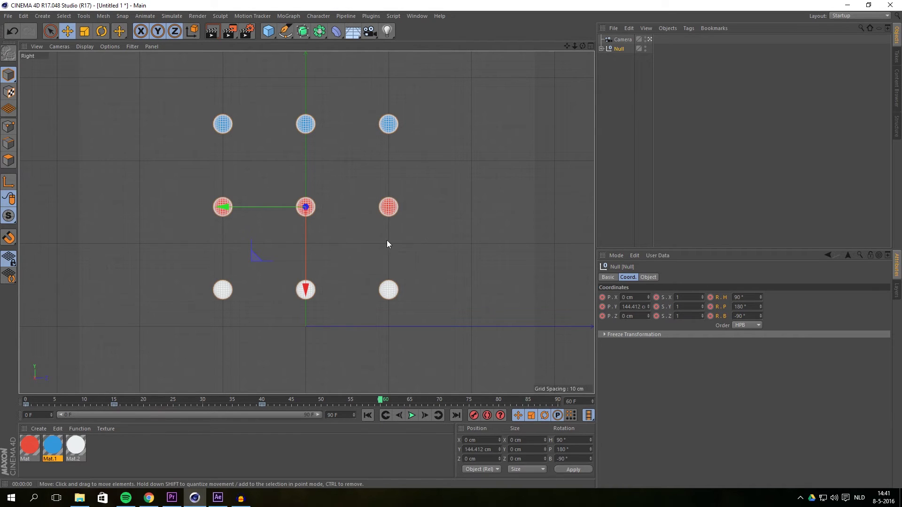
Rotate the Null freehand at frame 60 so the sphere grids tilt into view
key(r)
drag(289, 181, 270, 185)
click(620, 48)
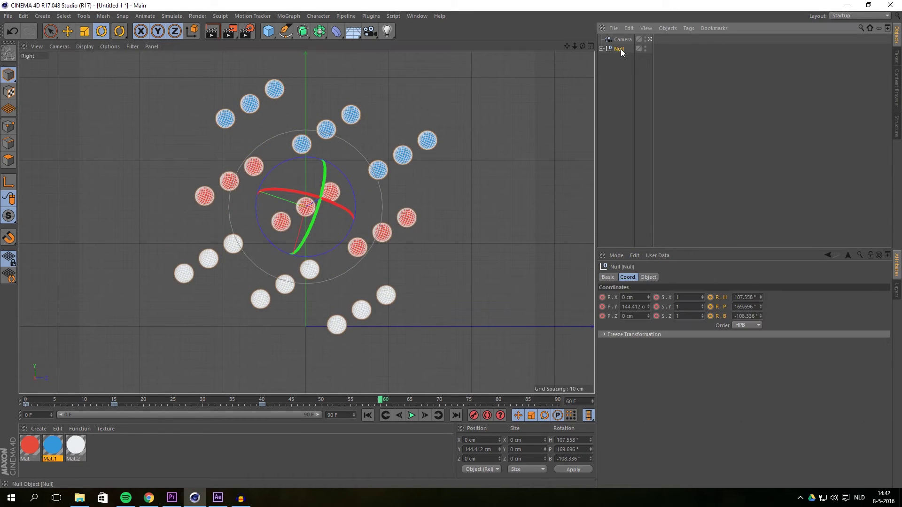
Set the Null's rotation at frame 60 to R.H -39.05°, R.P 203.6° and R.B -243°
click(755, 297)
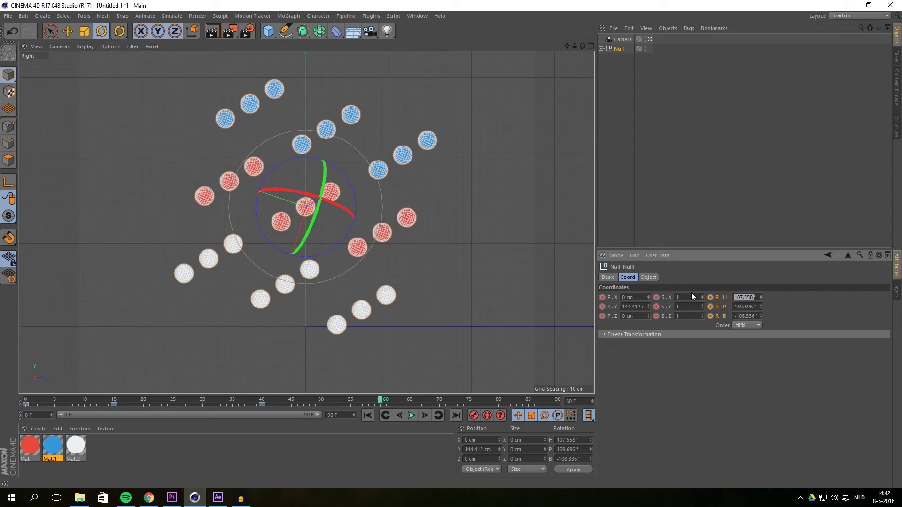
key(BackSpace)
text(-39)
text(,)
text(05)
click(755, 307)
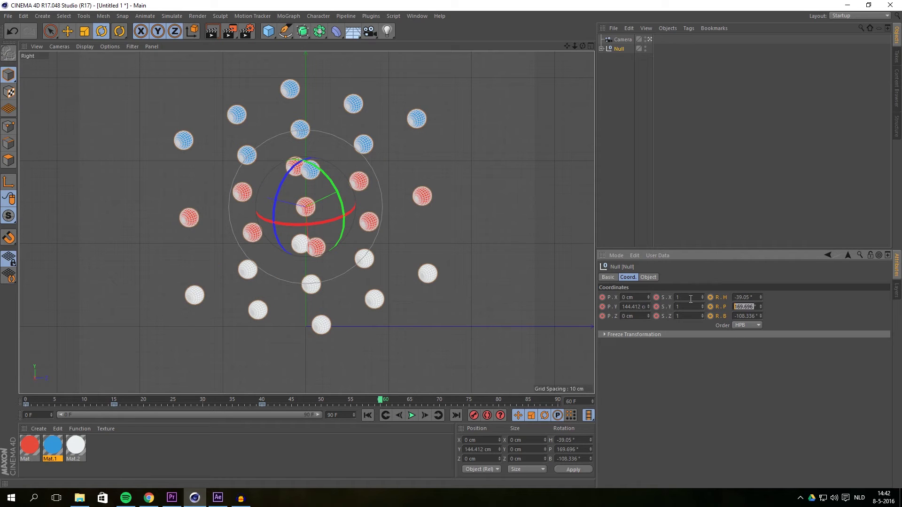
text(20)
text(3,6)
click(756, 316)
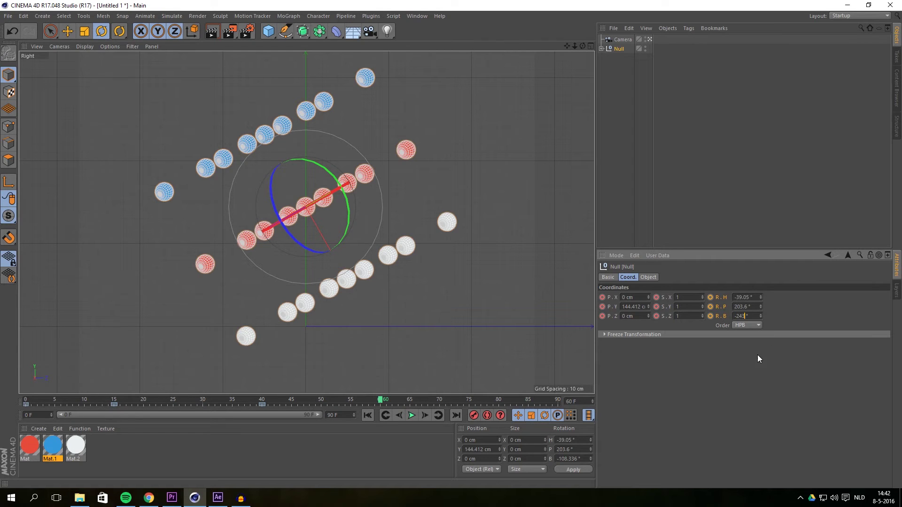
text(-243)
key(Return)
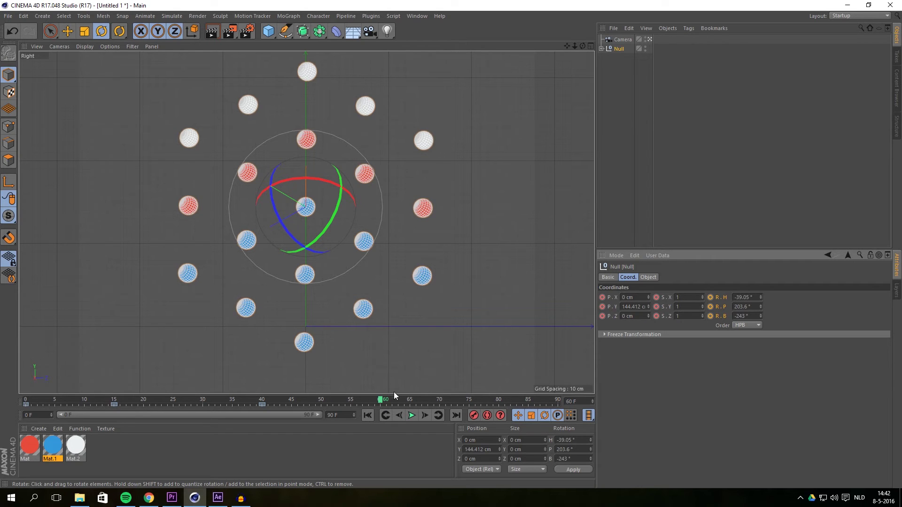
Add keyframes for the Null's R.H, R.P and R.B rotations at frame 60
right_click(710, 297)
click(765, 306)
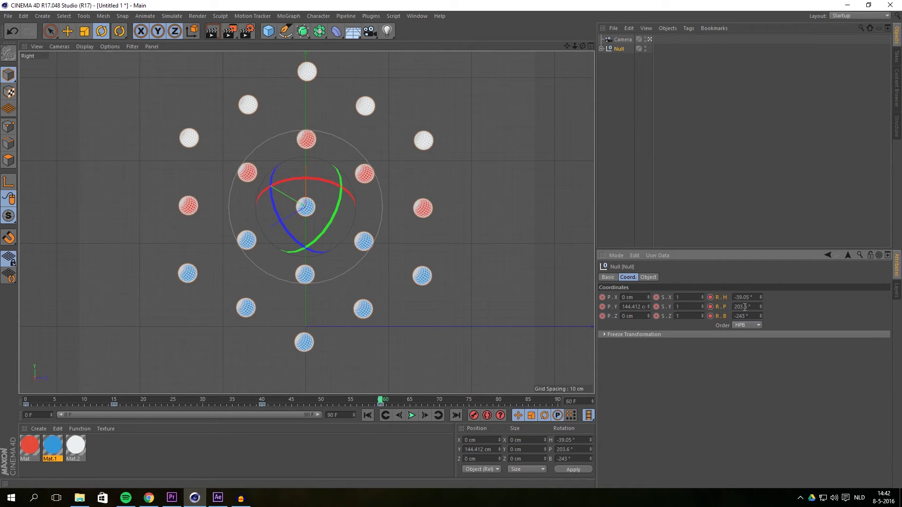
right_click(712, 306)
click(786, 310)
right_click(712, 315)
mouse_move(727, 316)
click(784, 320)
At frame 80, set the Null's R.H, R.P and R.B rotations to 0°
drag(381, 401, 468, 401)
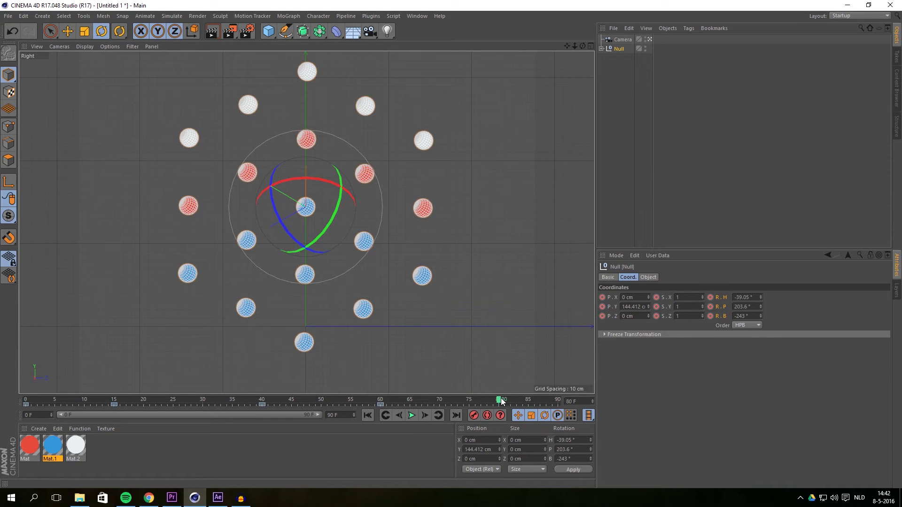
drag(753, 297, 695, 295)
text(0)
double_click(746, 306)
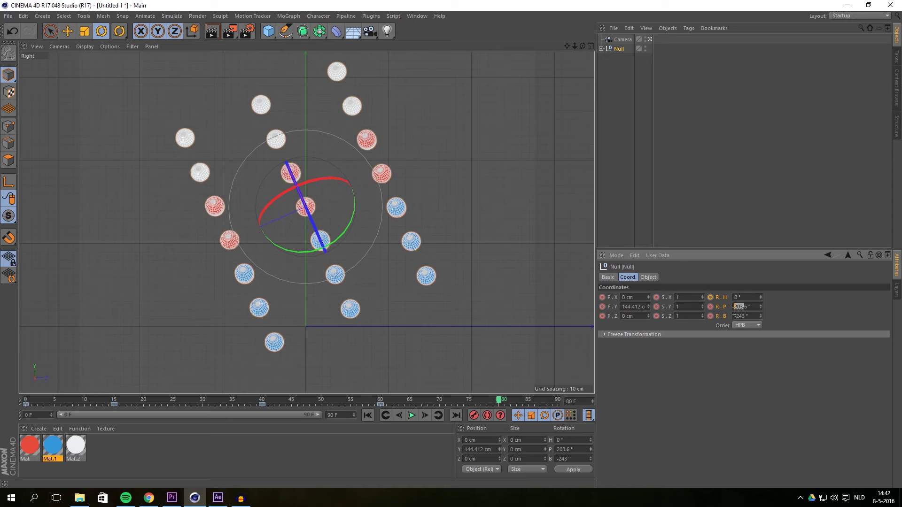
text(0)
key(Return)
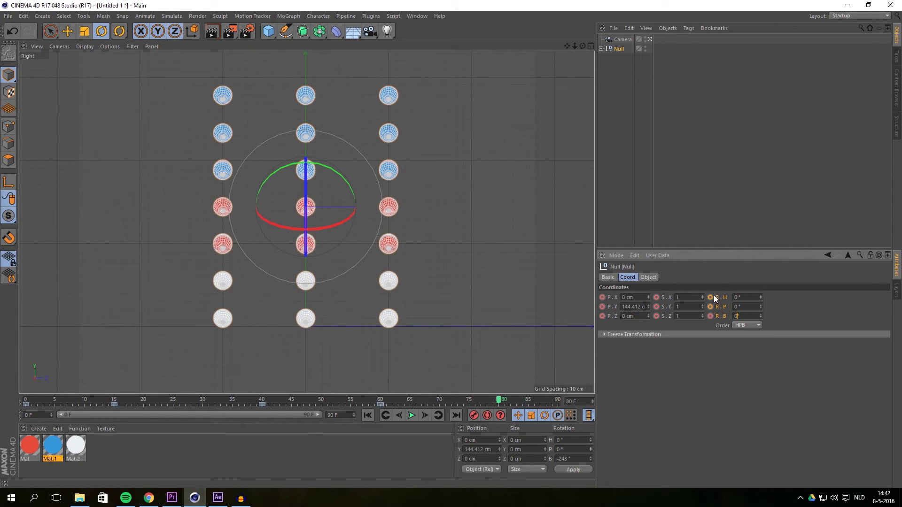
Add keyframes for the Null's three rotation values at frame 80
right_click(711, 297)
click(741, 364)
right_click(712, 308)
key(Escape)
right_click(711, 316)
key(Escape)
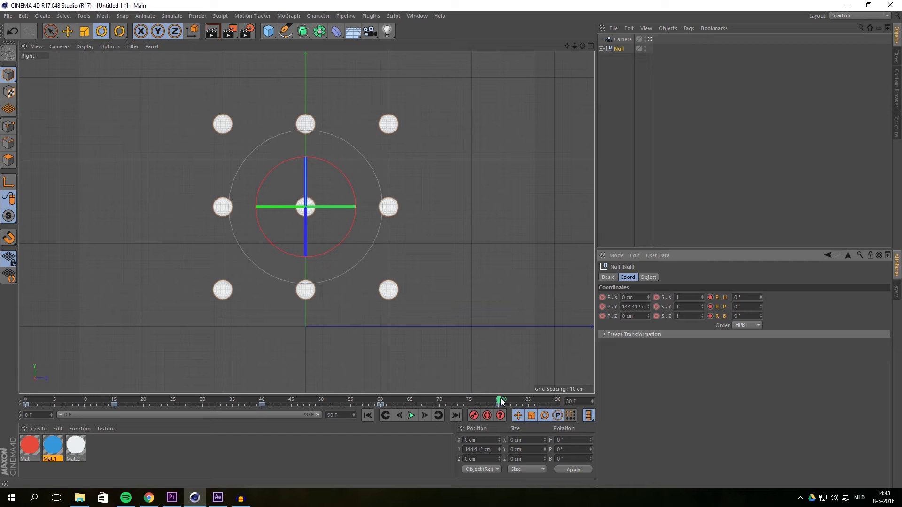
Add keyframes for the Null's S.X, S.Y and S.Z scale at frame 80
right_click(656, 297)
click(657, 298)
right_click(656, 307)
click(665, 323)
right_click(657, 317)
mouse_move(704, 321)
click(737, 322)
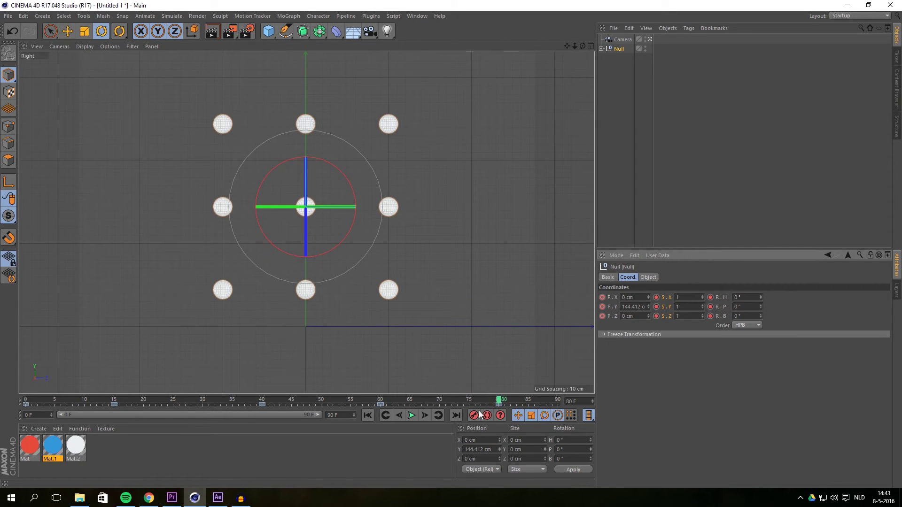
At frame 90, set the Null's S.X, S.Y and S.Z scale to 0
click(503, 402)
drag(503, 402, 567, 395)
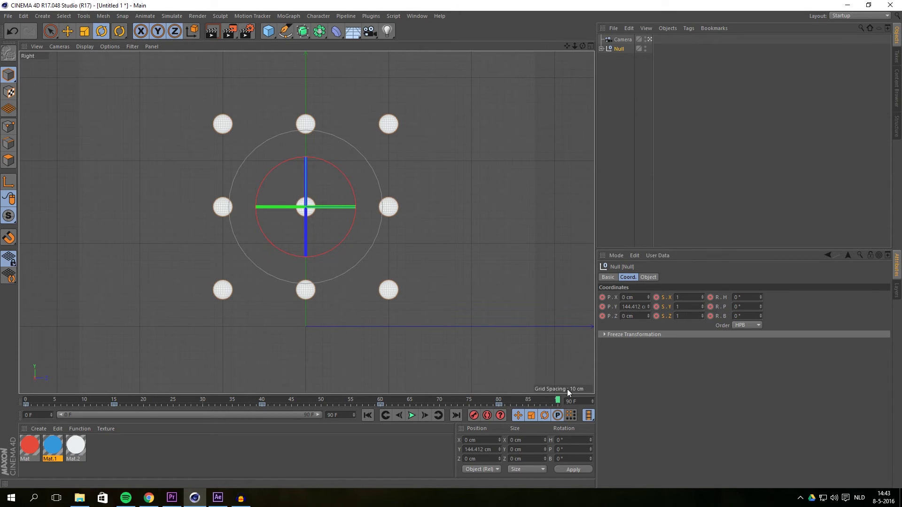
right_click(657, 299)
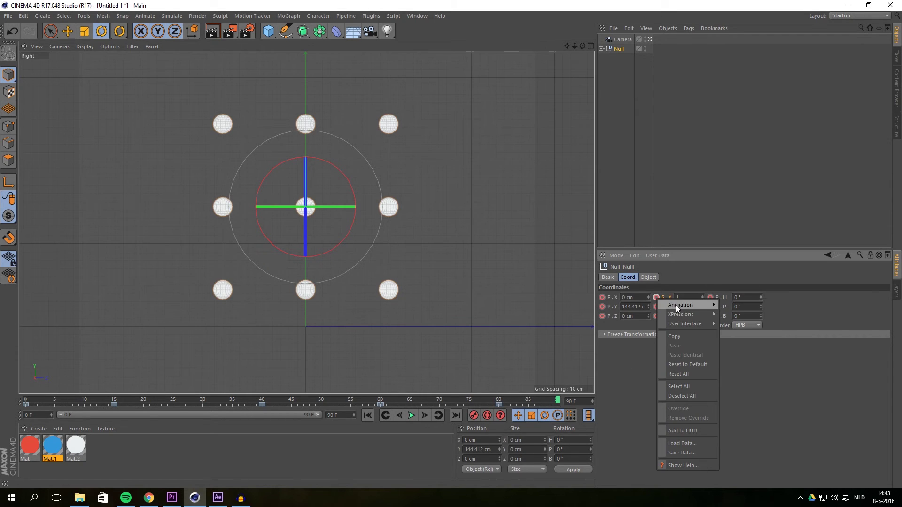
mouse_move(678, 305)
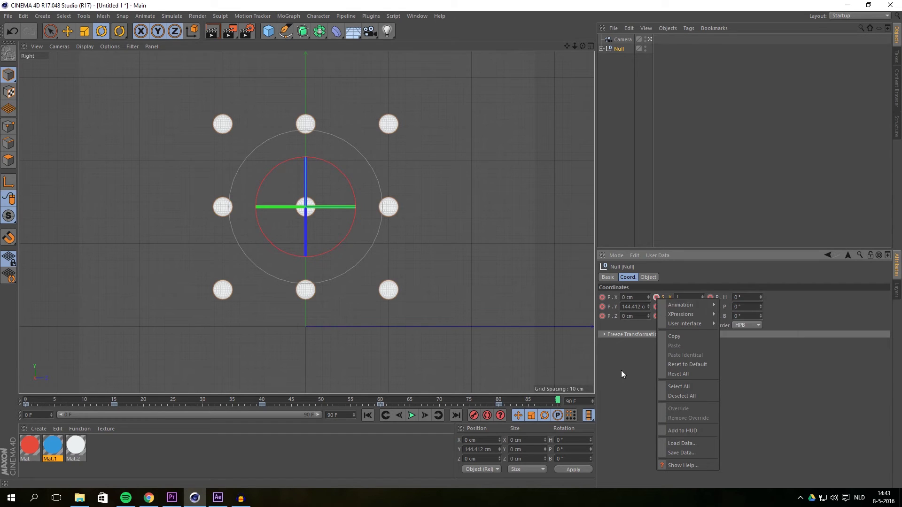
click(621, 370)
click(689, 297)
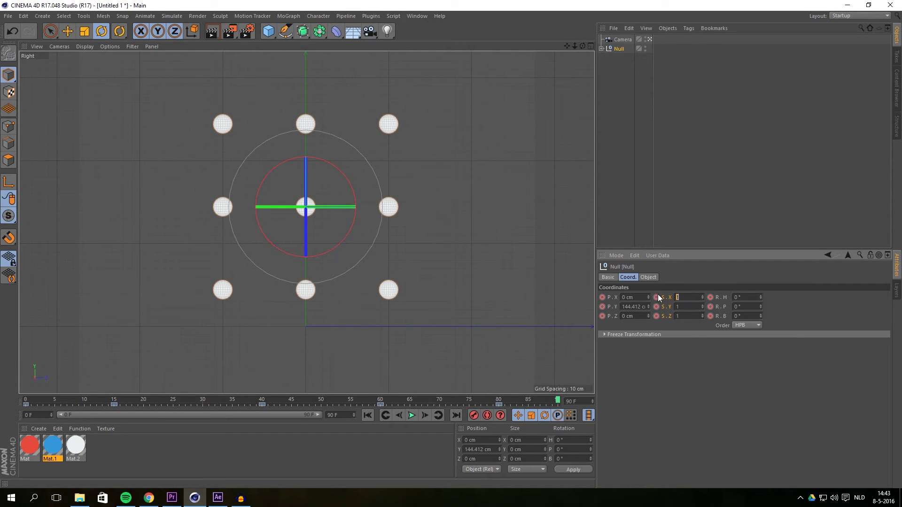
text(0)
key(Tab)
text(0)
key(Return)
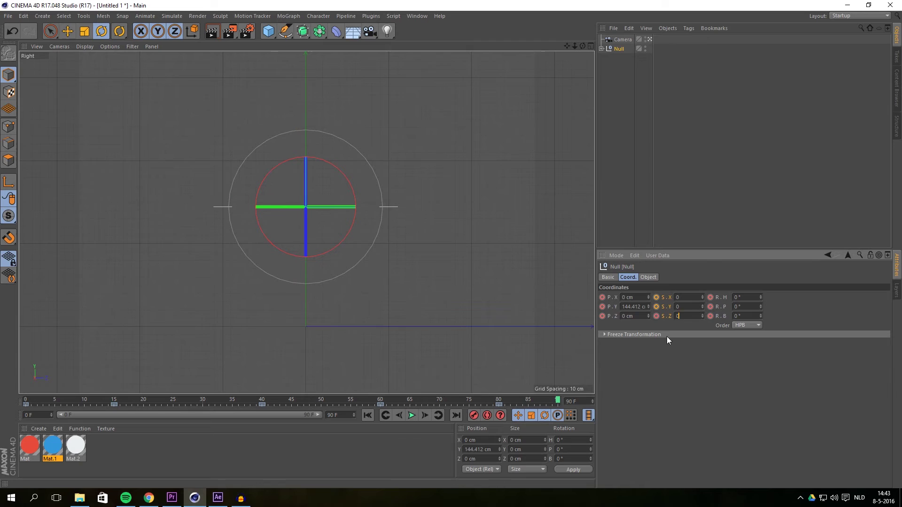
click(667, 335)
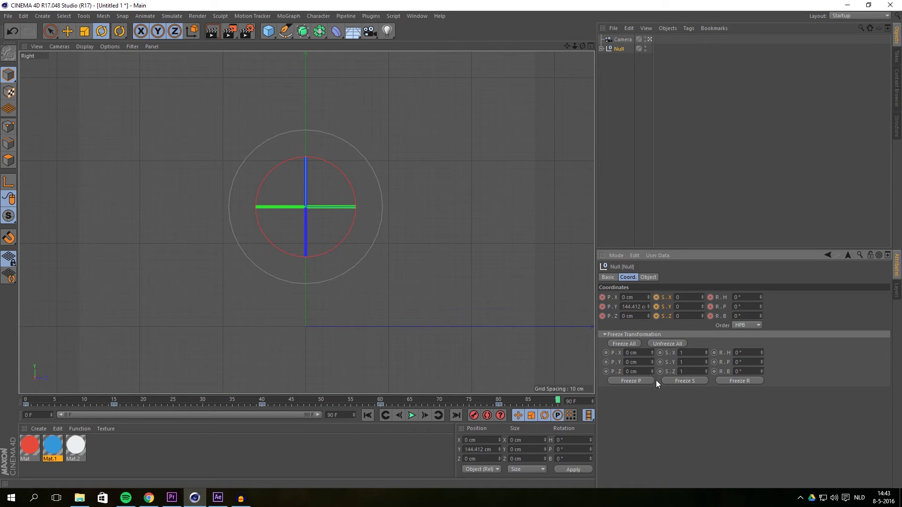
Add keyframes for the Null's S.X, S.Y and S.Z scale at frame 90
right_click(661, 297)
click(728, 305)
right_click(656, 310)
mouse_move(703, 316)
click(734, 316)
right_click(657, 316)
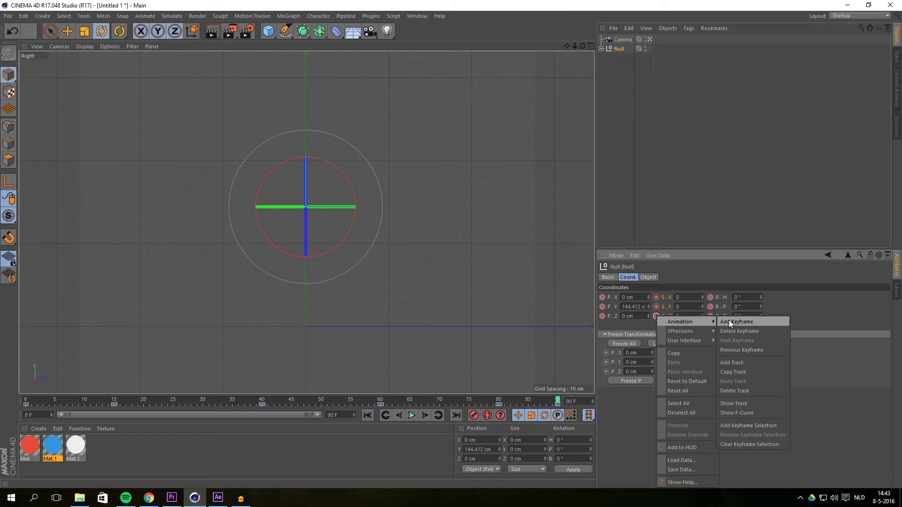
click(733, 317)
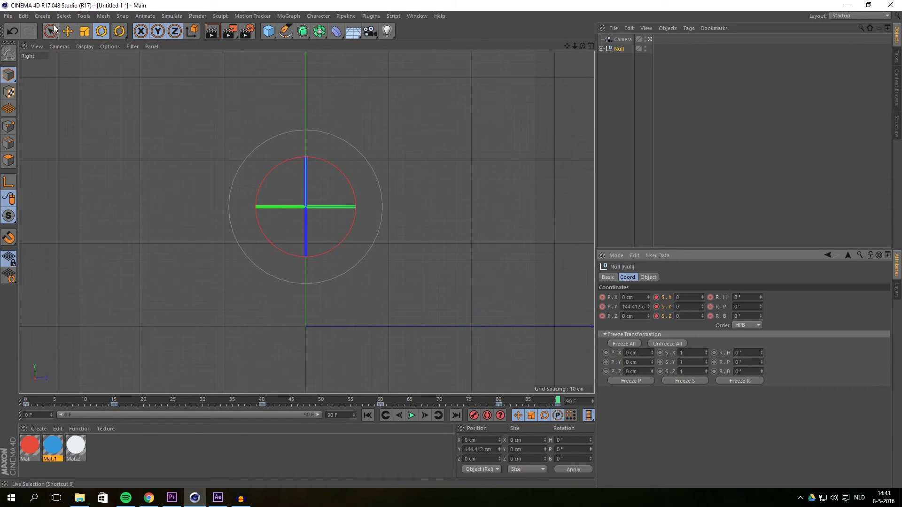
Open the project settings to check the frame rate, project time and key interpolation options
click(28, 18)
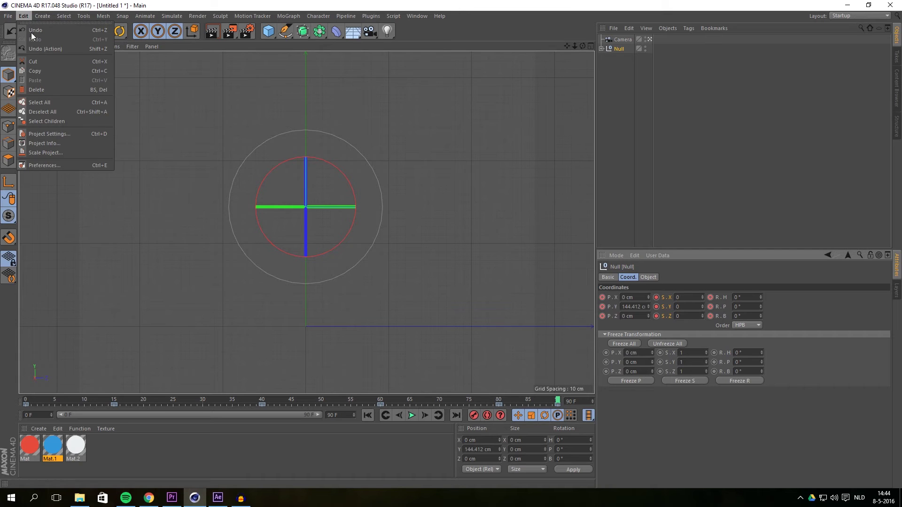
click(58, 133)
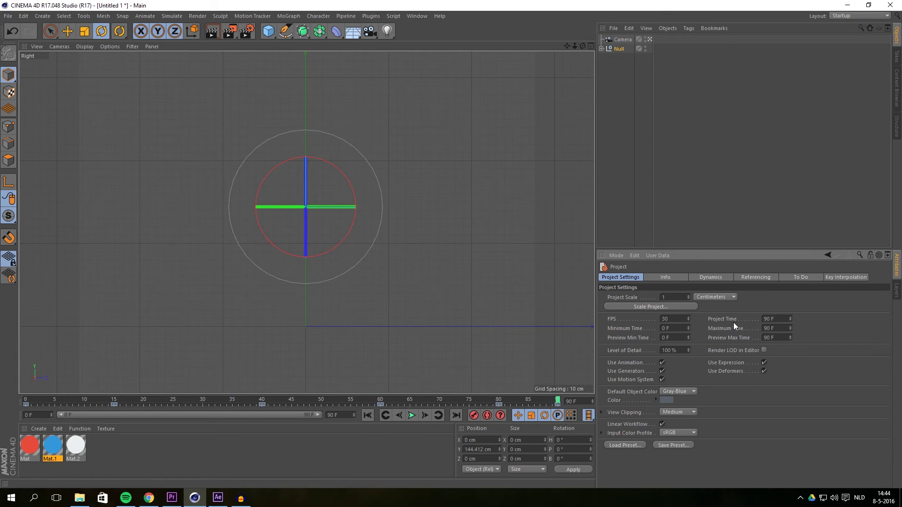
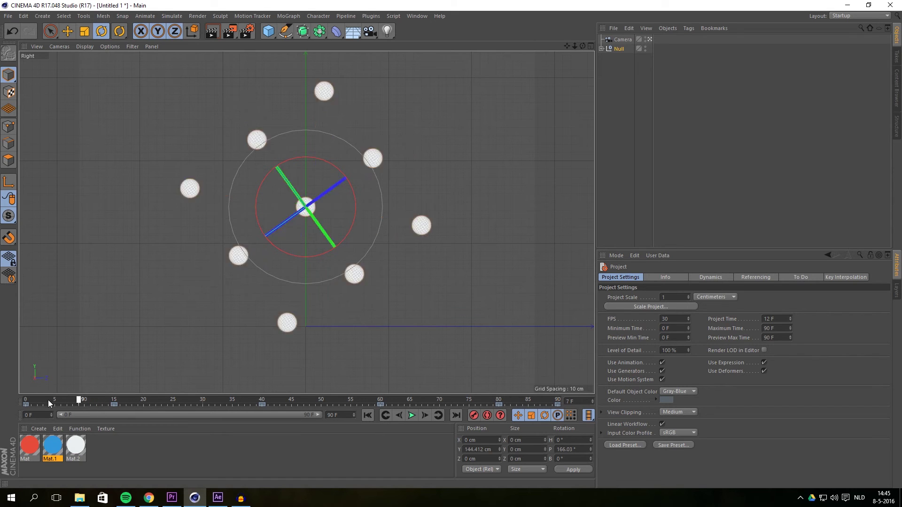
Switch the renderer to Physical in the render settings and enable Motion Blur
click(247, 31)
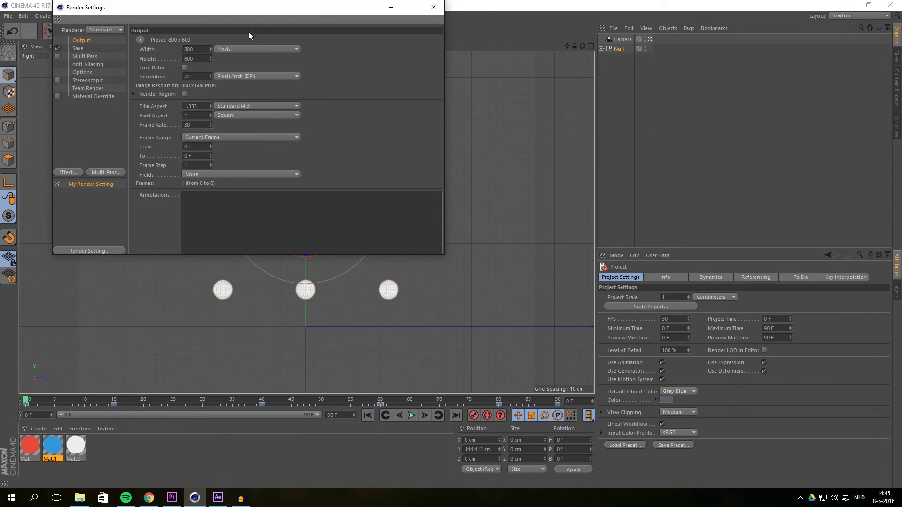
drag(314, 26, 676, 105)
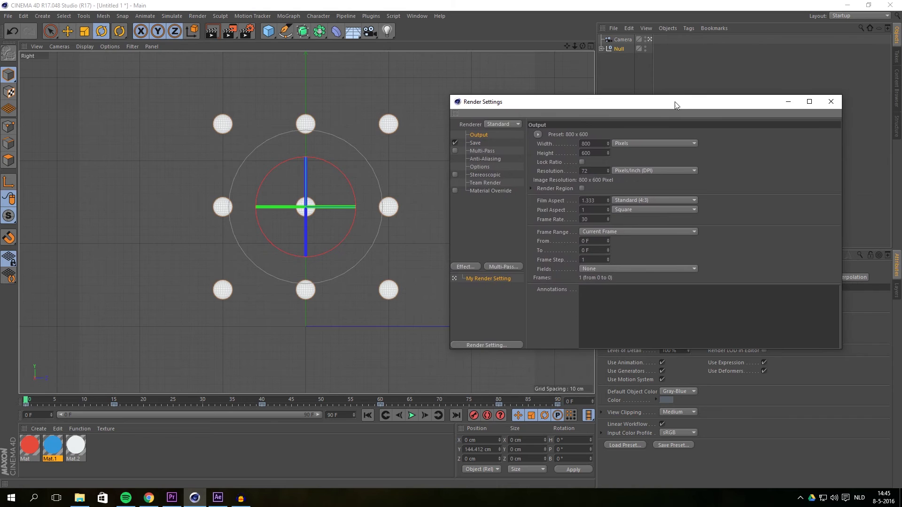
click(493, 224)
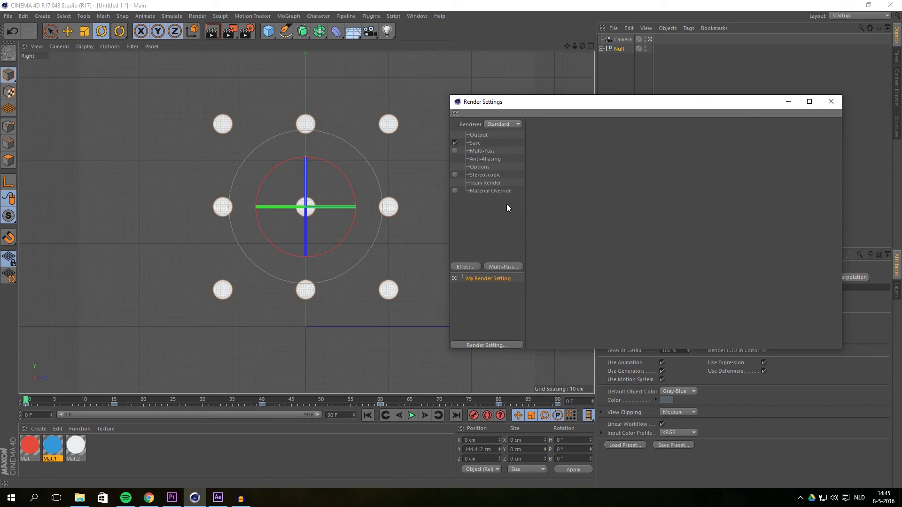
click(496, 125)
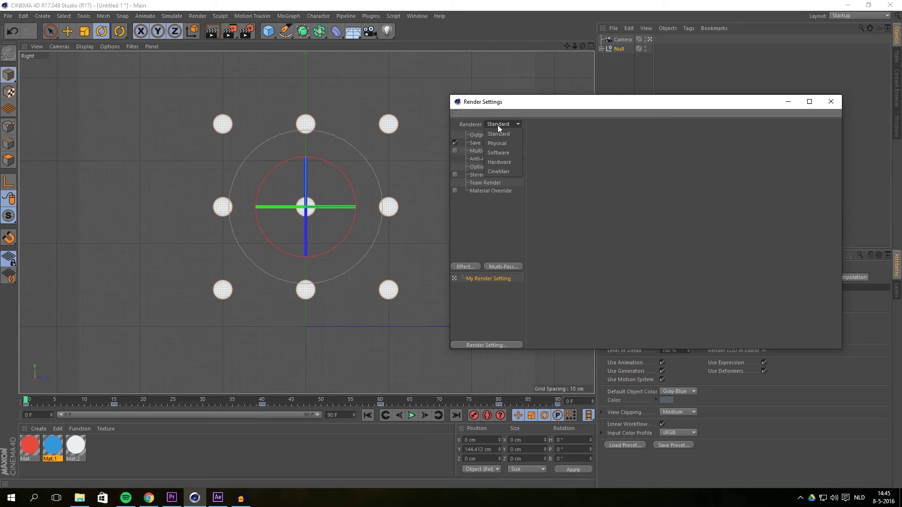
click(500, 144)
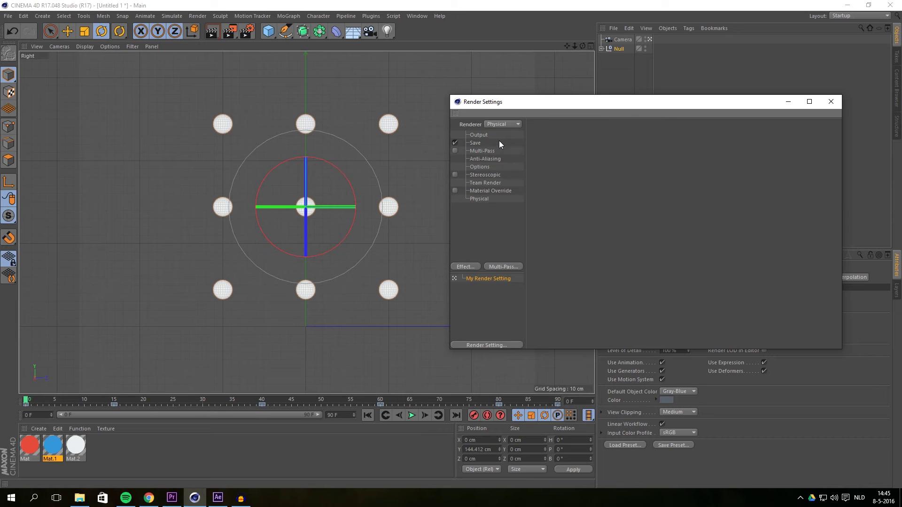
click(476, 199)
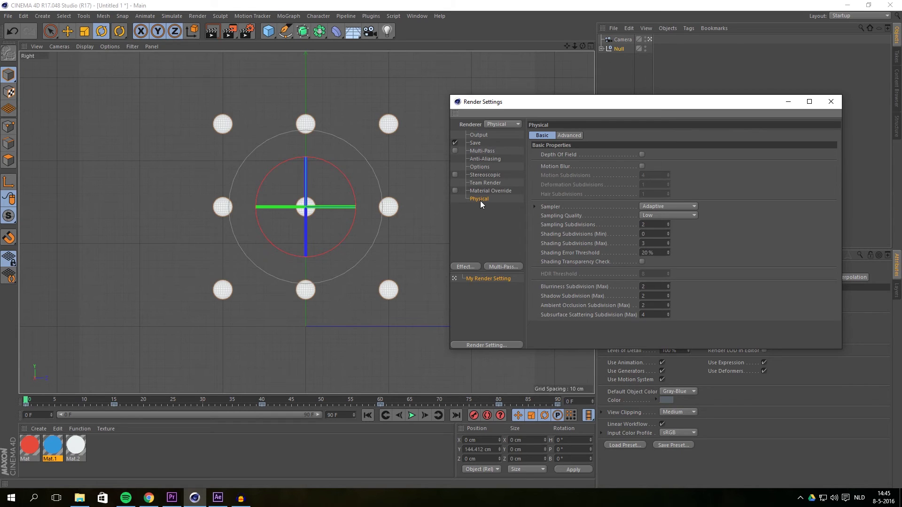
click(642, 166)
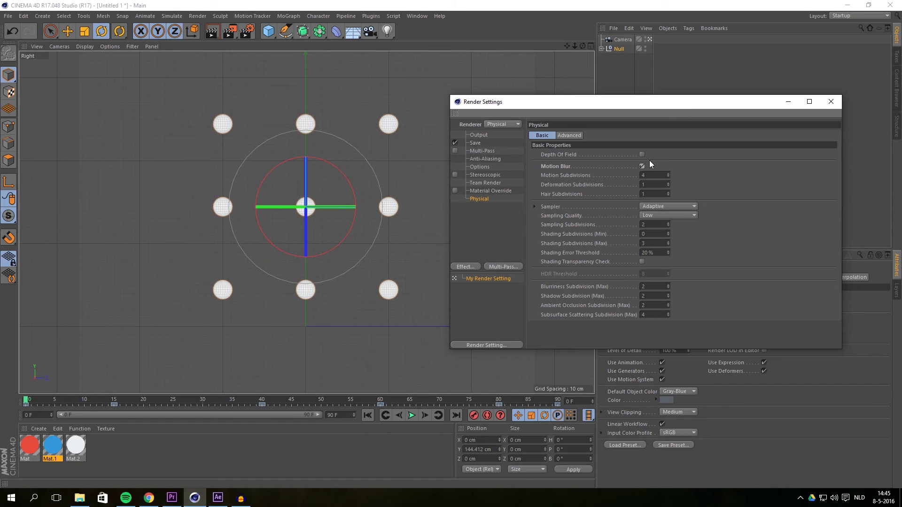
Set the render output to 1920 x 1080 pixels and the frame range to end at frame 90
click(484, 137)
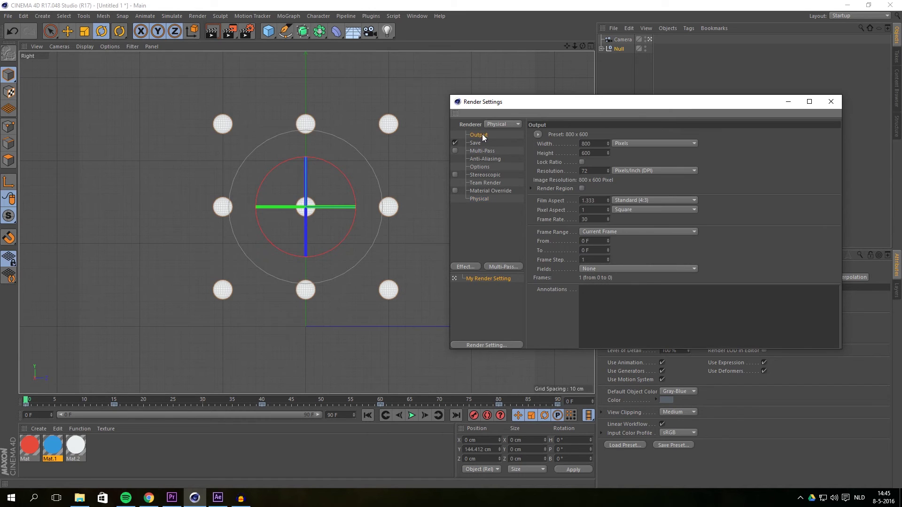
text(1920)
key(Tab)
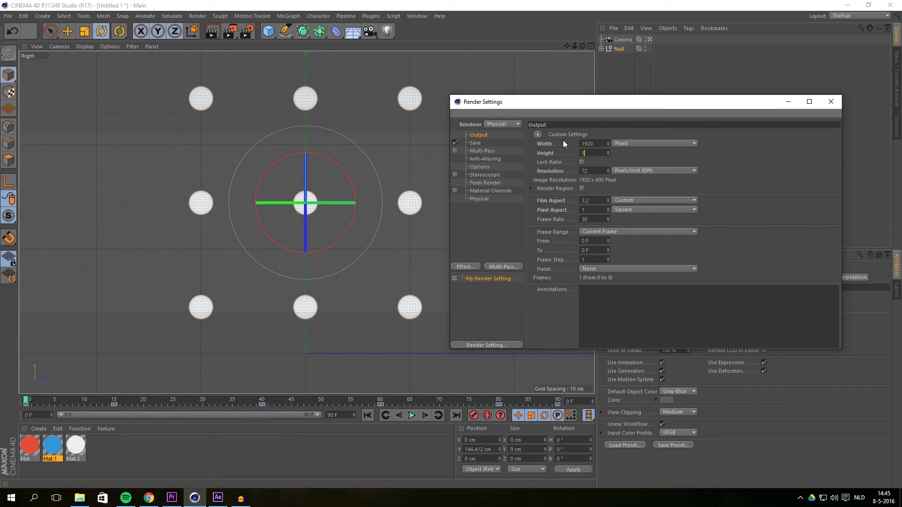
key(Return)
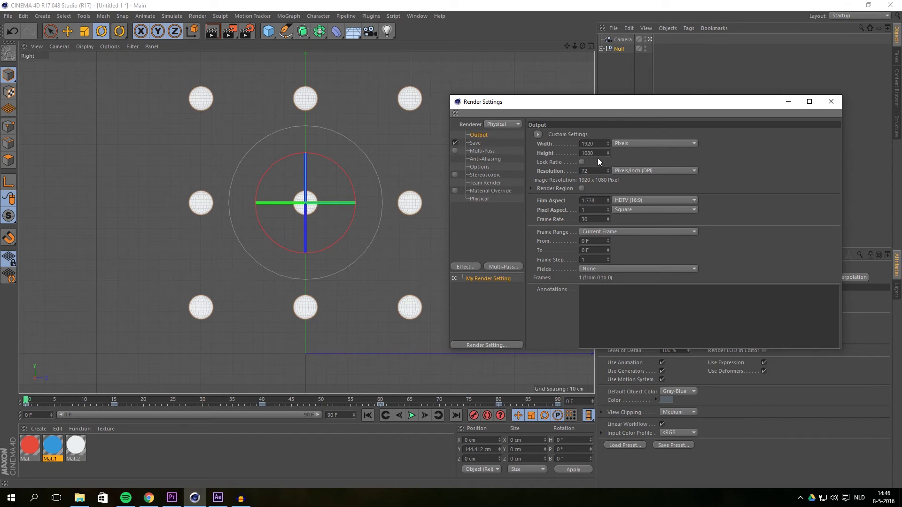
click(587, 251)
text(90)
key(Return)
In the render save settings, enable Alpha Channel and set the image format to PNG
click(478, 143)
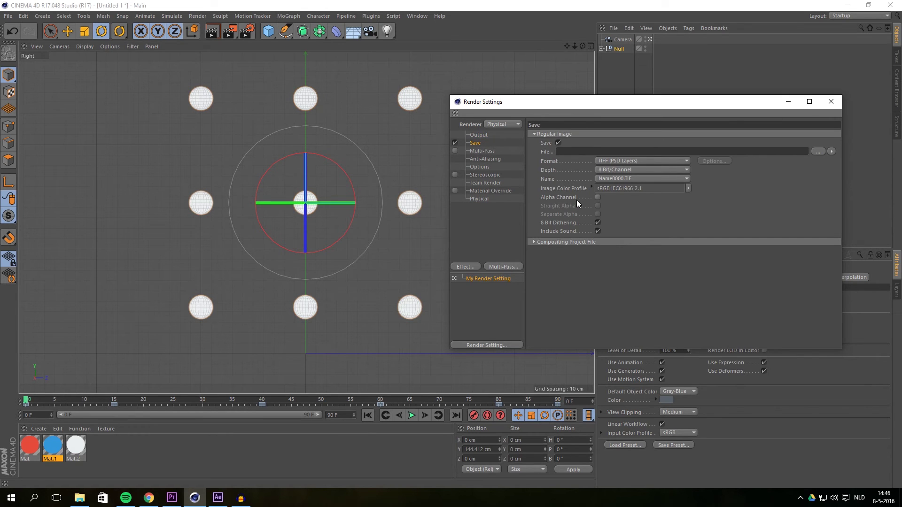
click(598, 197)
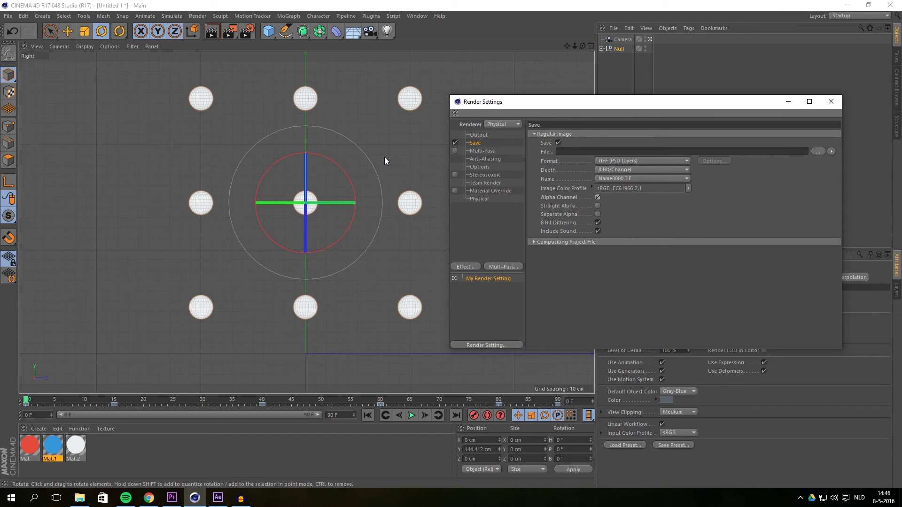
click(656, 161)
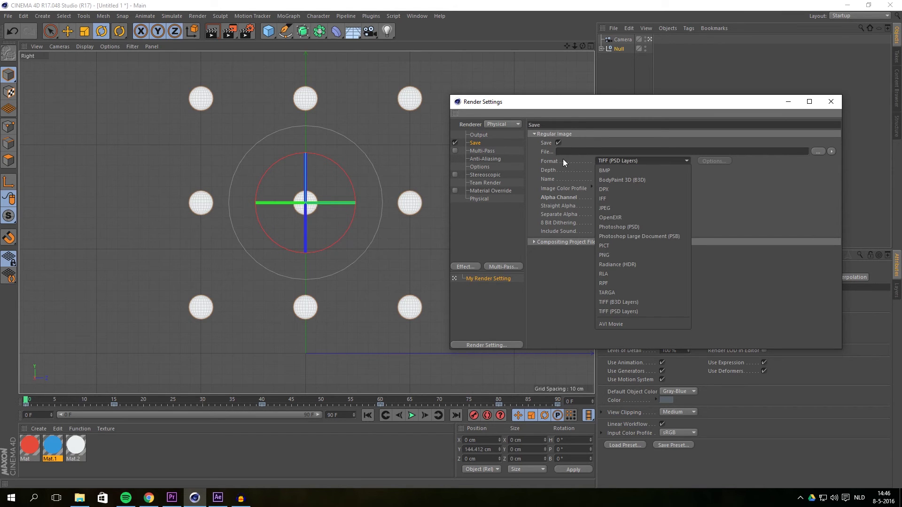
click(624, 255)
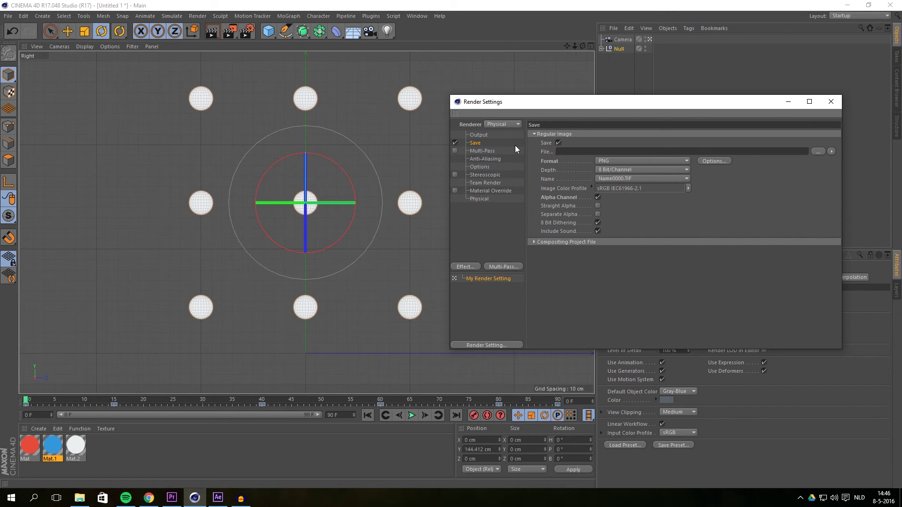
Browse for the render save location and create a folder named Render inside Cinema 4D flat 3D motion graphic\Tutorial on the desktop
click(818, 152)
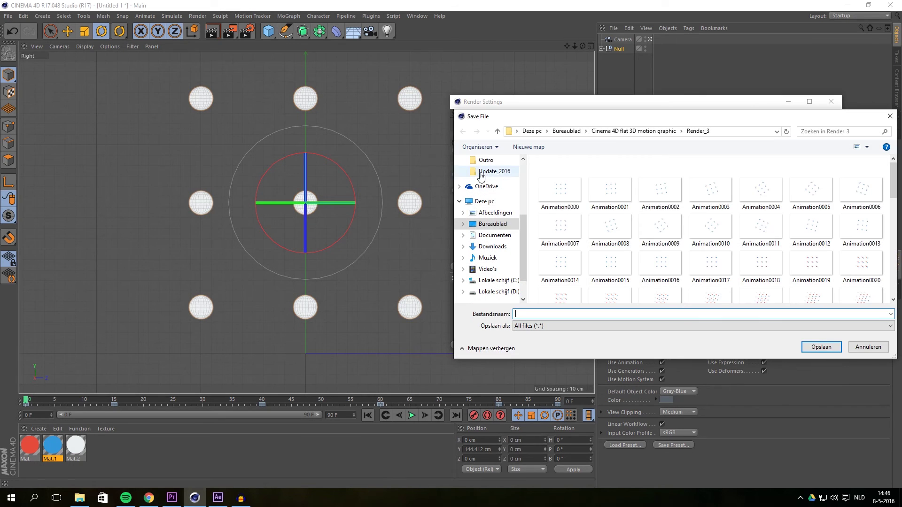
click(494, 224)
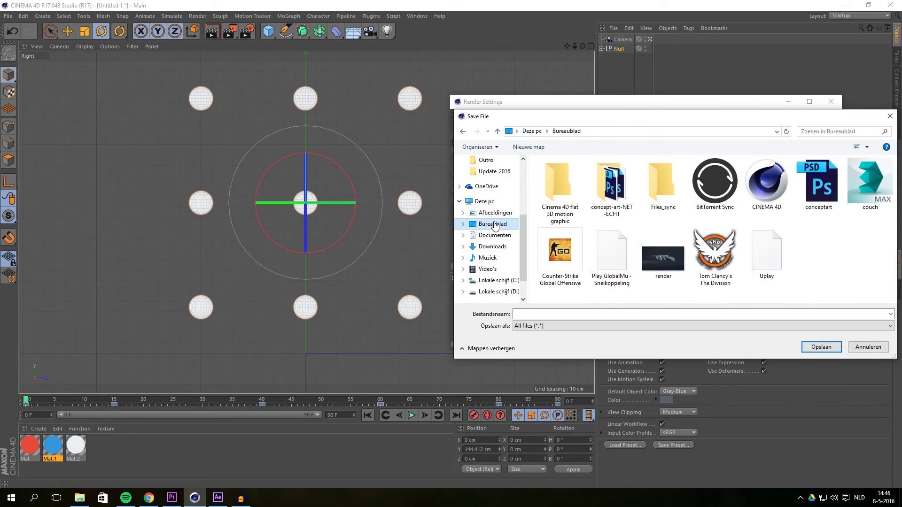
double_click(559, 187)
click(660, 186)
double_click(660, 184)
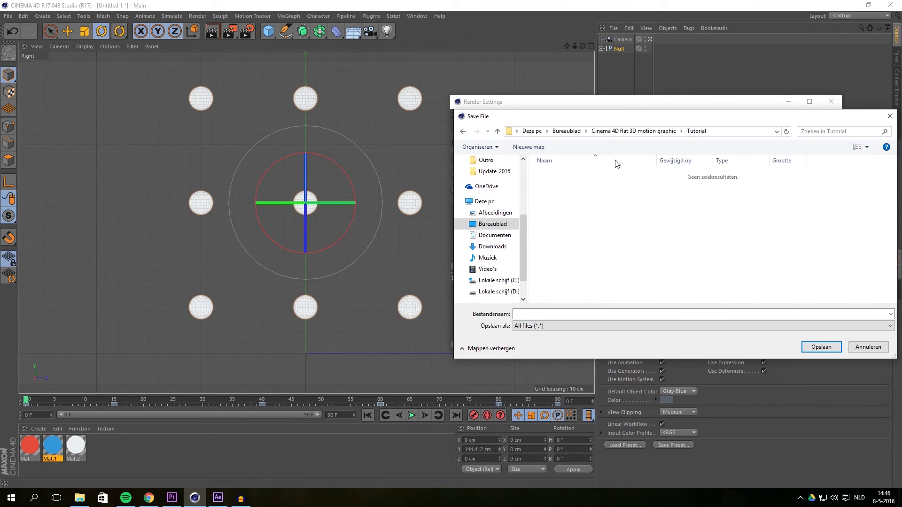
right_click(567, 187)
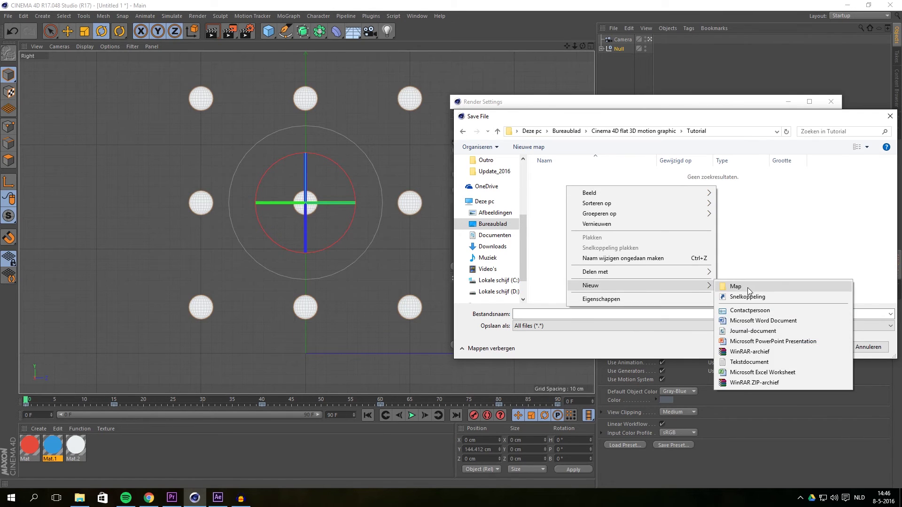
click(748, 287)
text(Render)
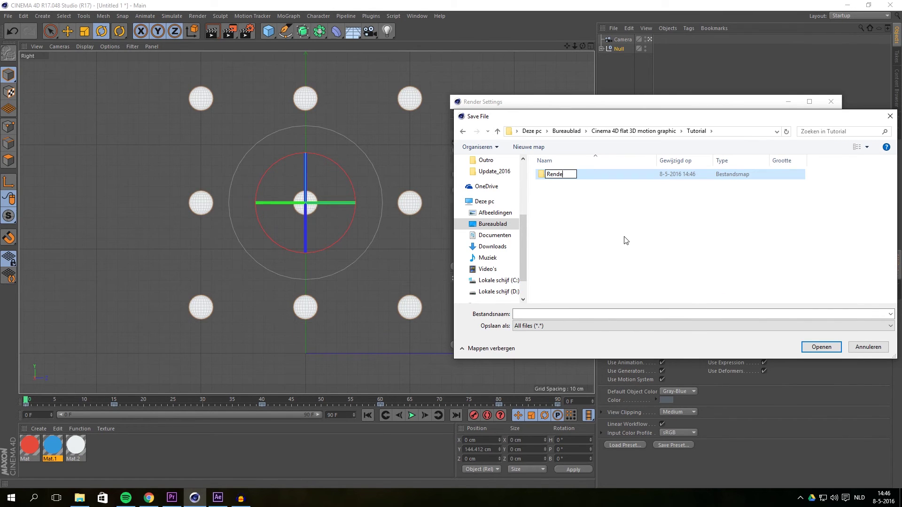
click(582, 198)
Set the render file name to Animation inside the new Render folder, review the output and save settings, and close the render settings
double_click(580, 176)
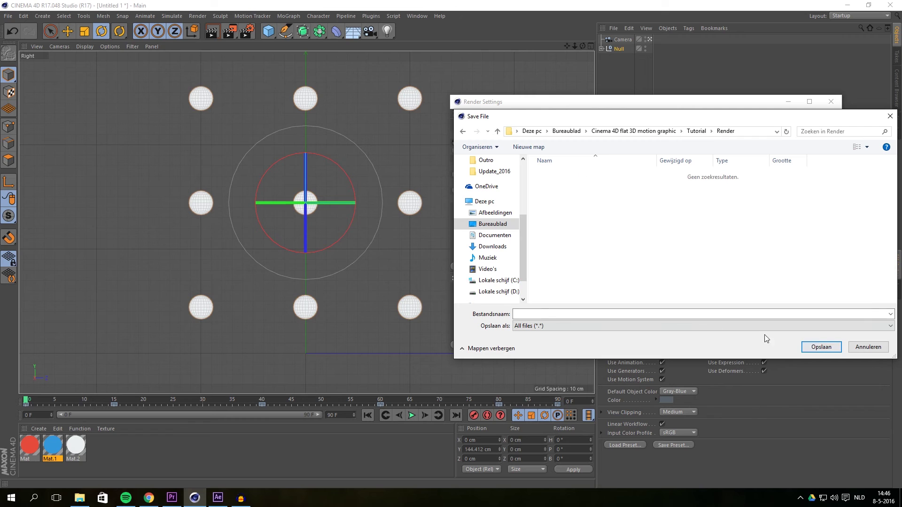
click(726, 315)
text(Animation)
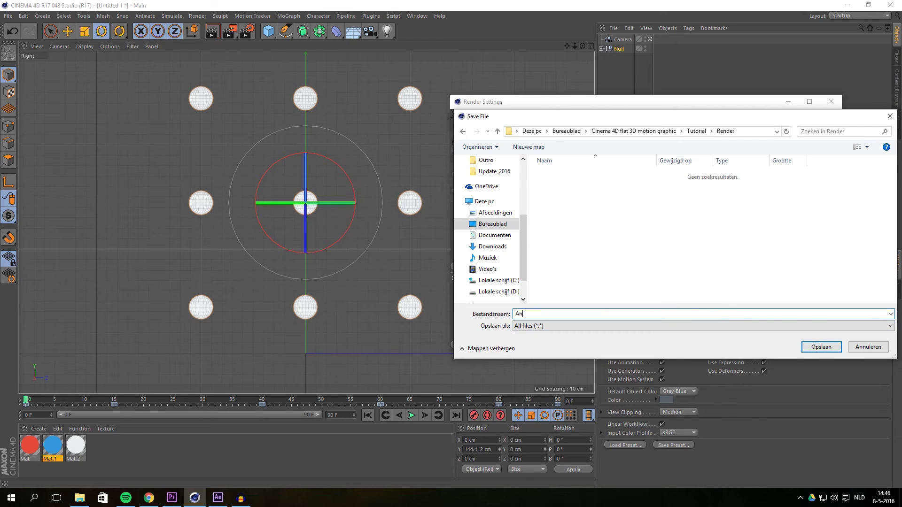
click(821, 347)
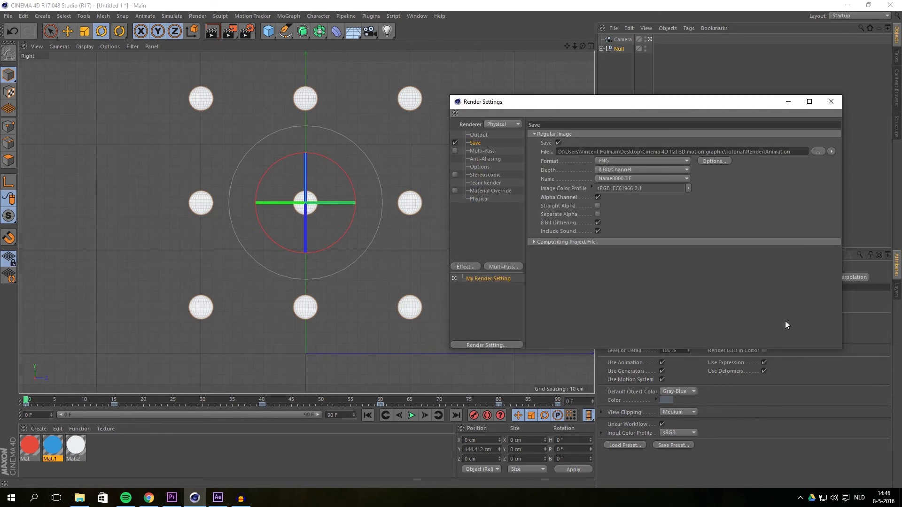
click(479, 136)
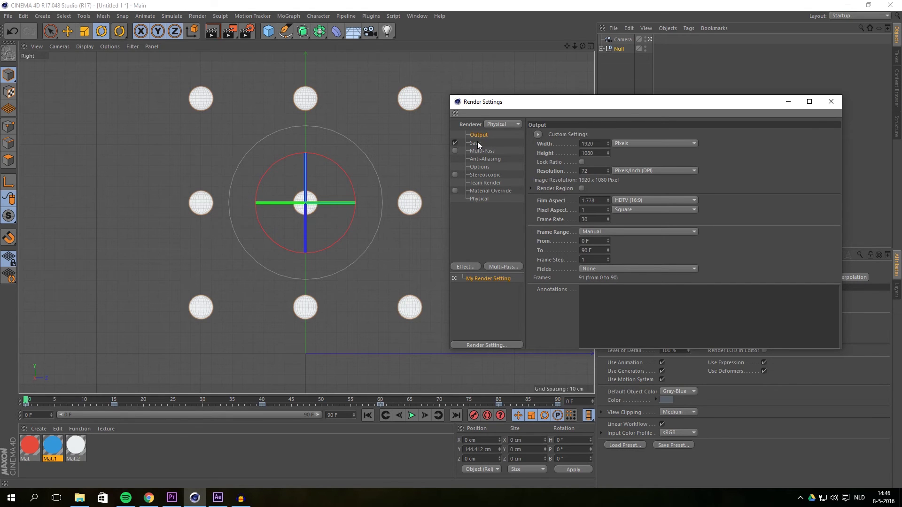
click(476, 144)
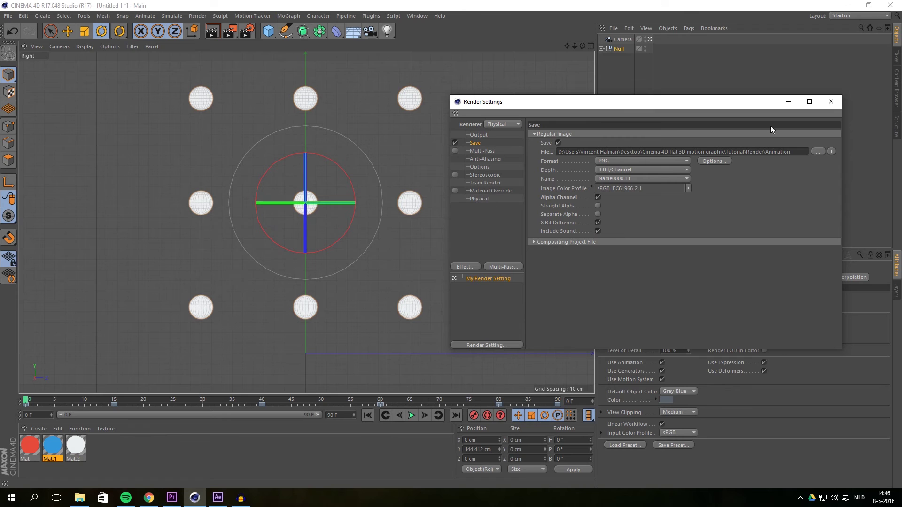
click(839, 104)
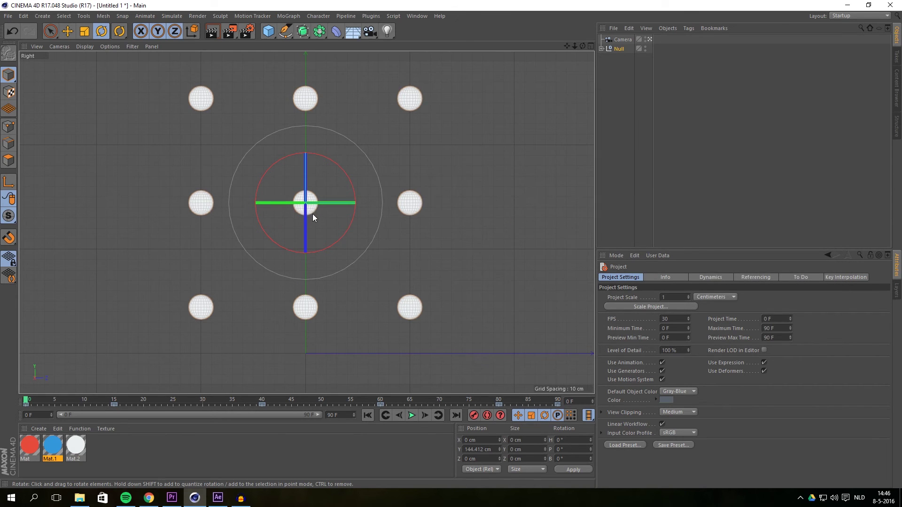
scroll(312, 213, down, 1)
scroll(313, 217, down, 1)
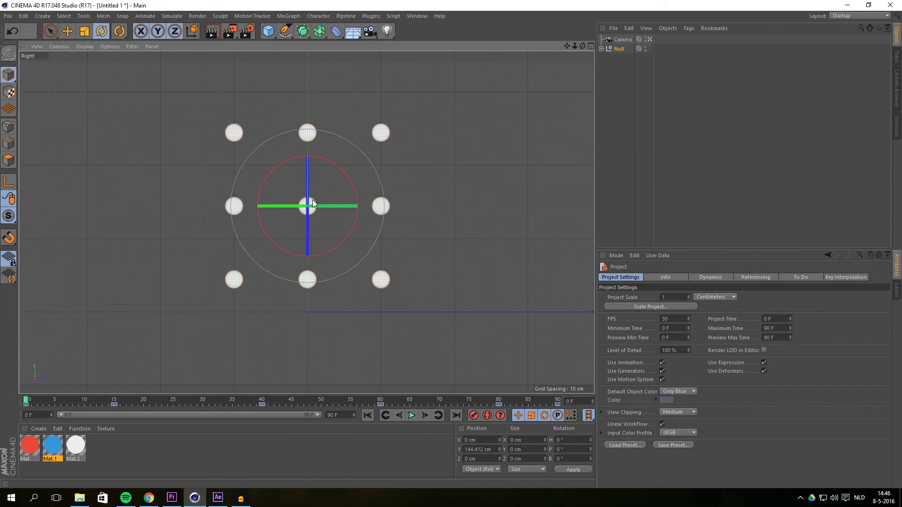
middle_drag(327, 190, 323, 197)
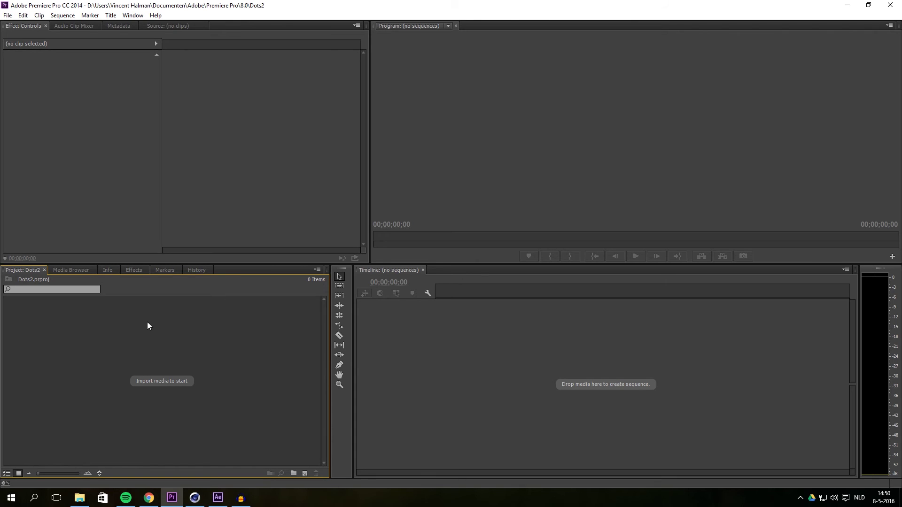
Switch to Premiere Pro and import the rendered frames from the Tutorial\Render folder as an image sequence starting at Animation0000
right_click(148, 324)
click(178, 368)
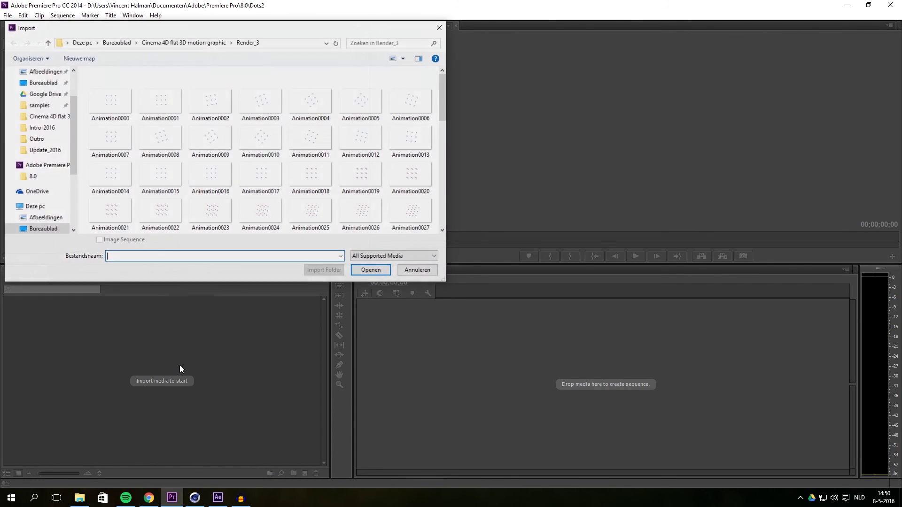
click(178, 42)
double_click(219, 108)
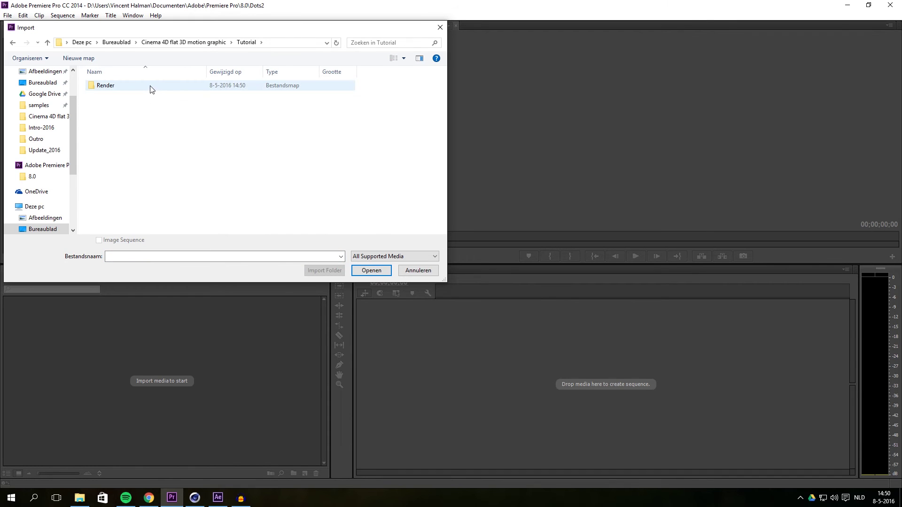
double_click(151, 86)
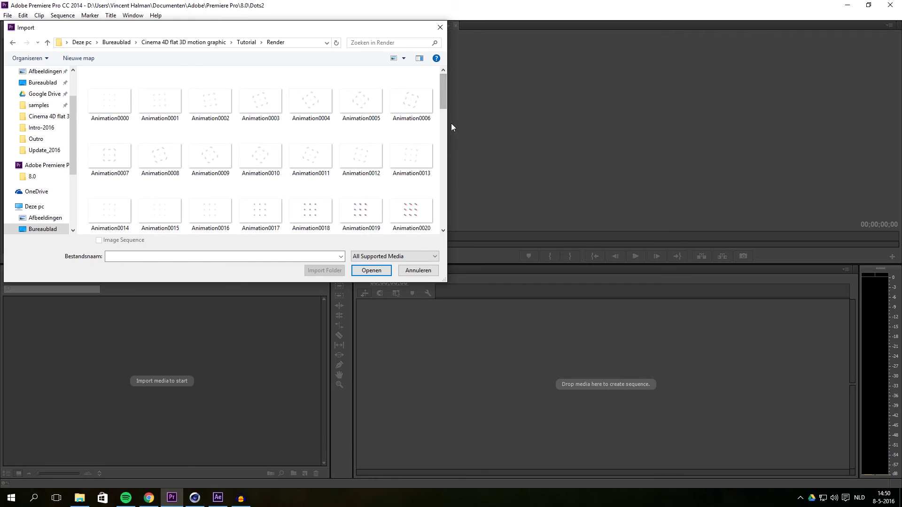
click(118, 99)
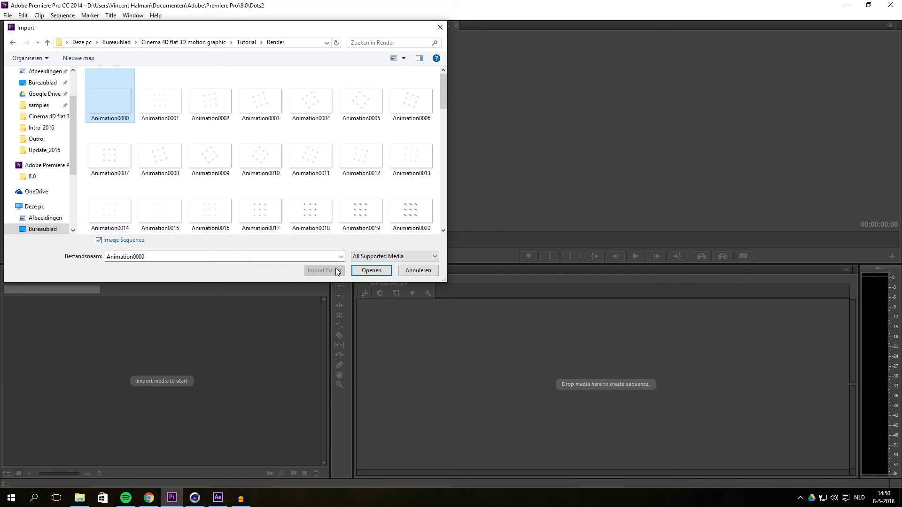
drag(445, 95, 444, 127)
scroll(430, 126, up, 4)
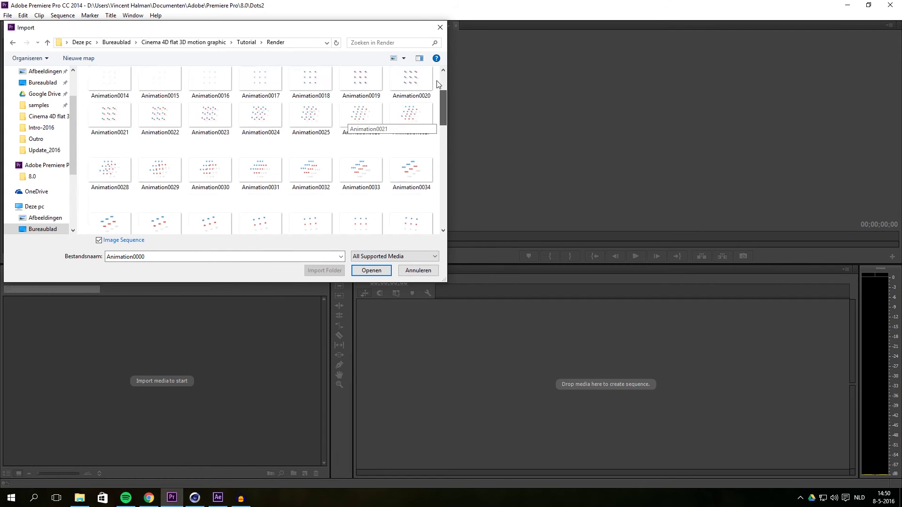
click(379, 270)
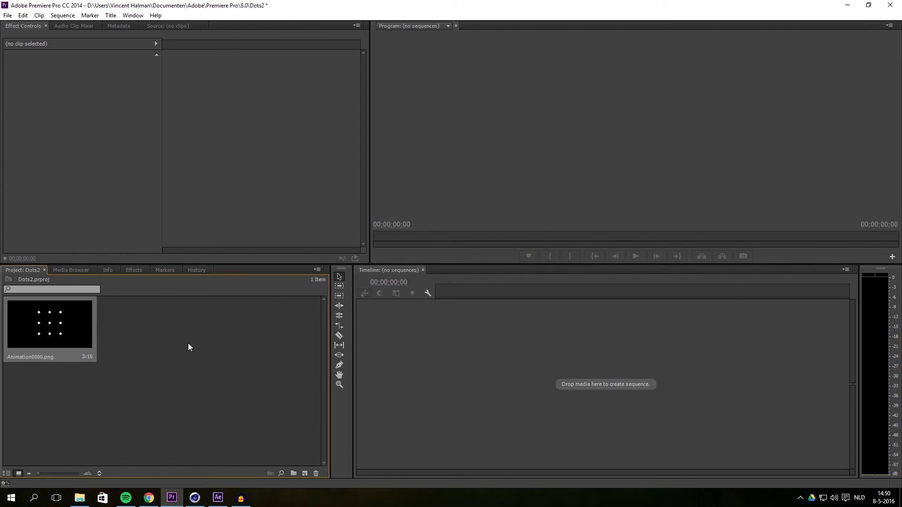
Create a sequence from the imported Animation0000.png clip and play it back
drag(53, 325, 385, 324)
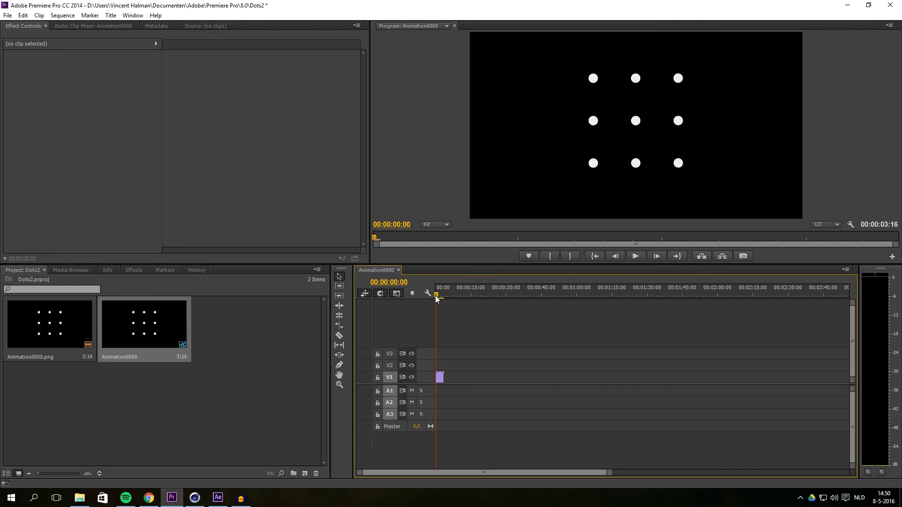
drag(436, 295, 433, 297)
click(639, 259)
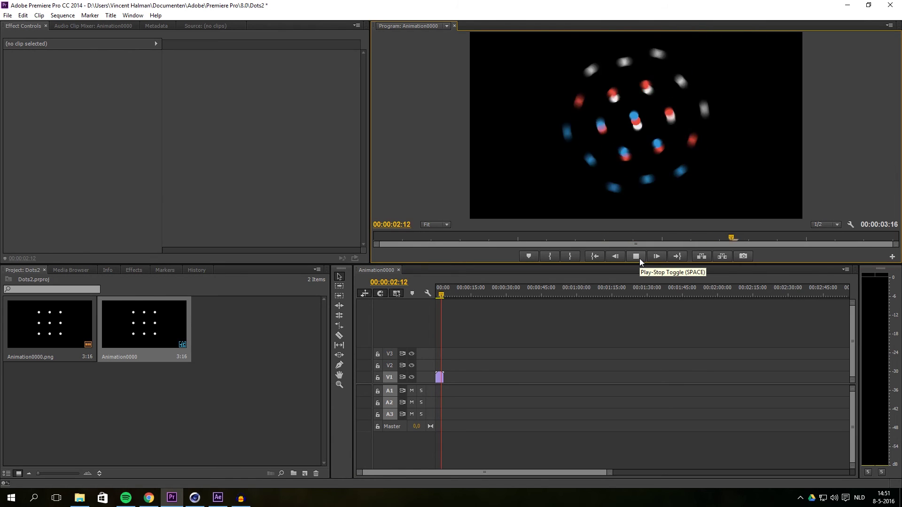
click(639, 258)
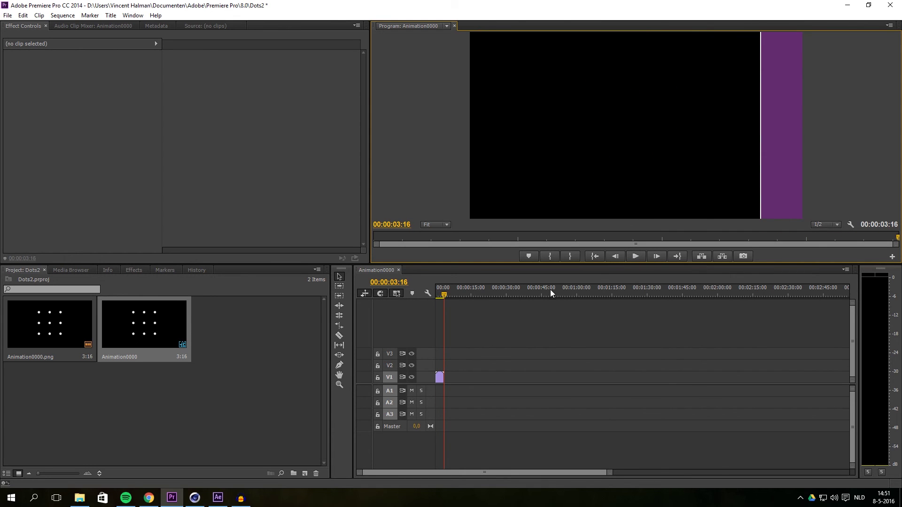
Return the playhead to the sequence start, select the animation clip and open the media export settings
click(436, 293)
click(441, 377)
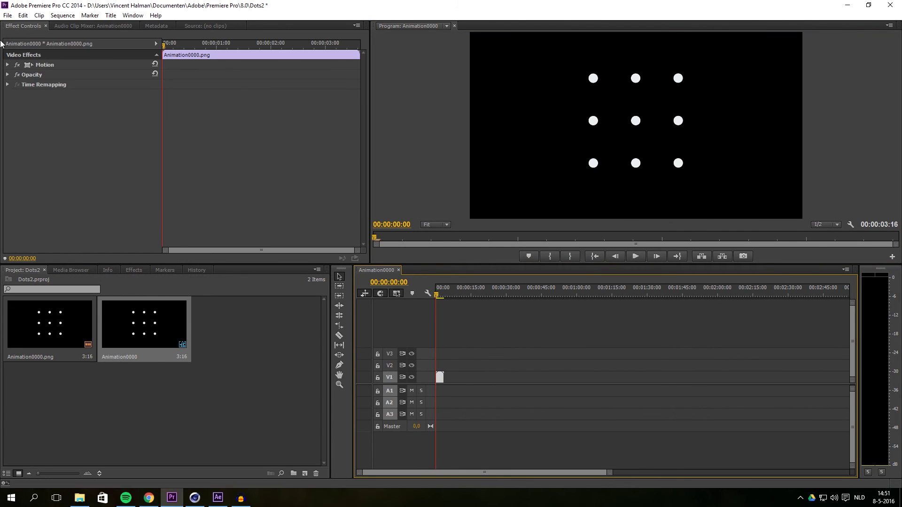
click(8, 15)
mouse_move(74, 290)
click(199, 291)
Set the export output file to video_alpha in the Tutorial folder
click(484, 178)
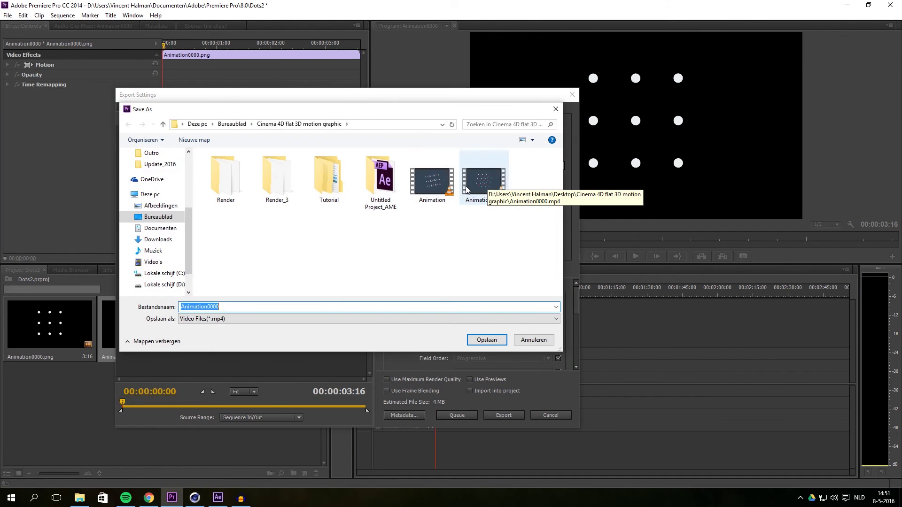
double_click(319, 175)
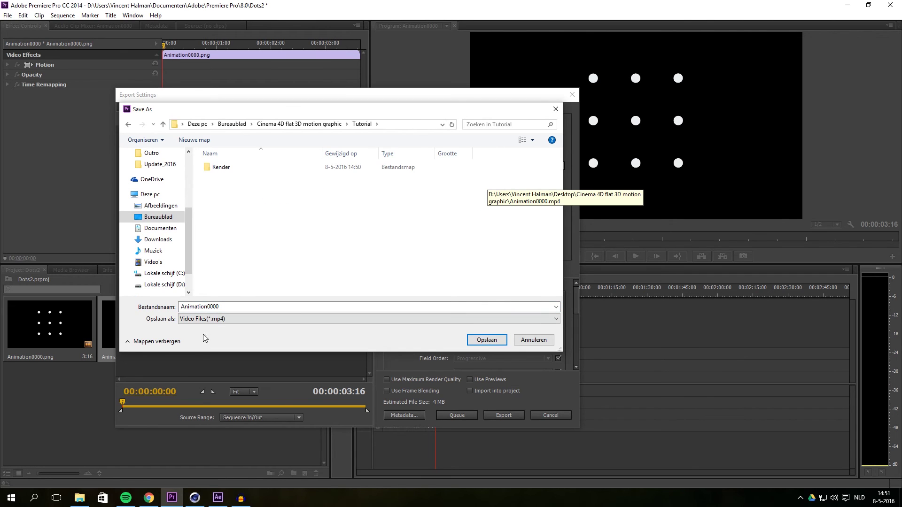
double_click(241, 306)
text(r)
key(BackSpace)
text(video_alpha)
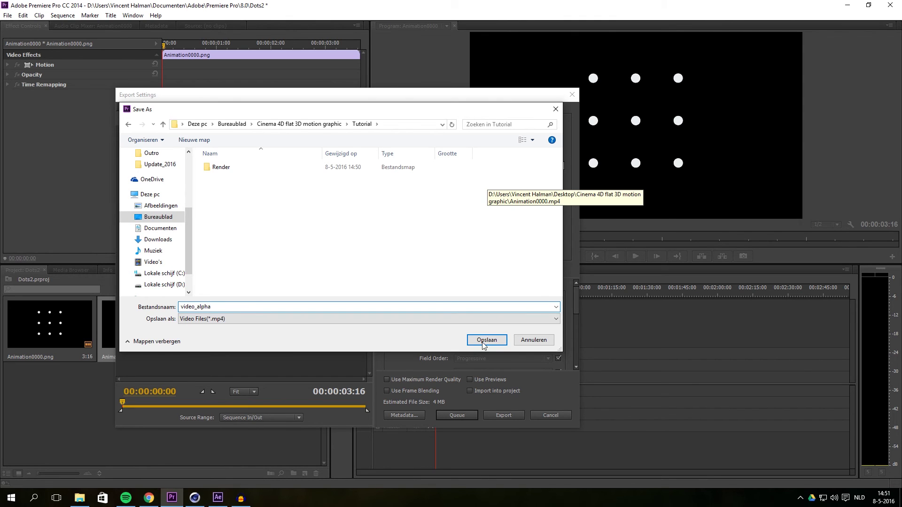
click(484, 342)
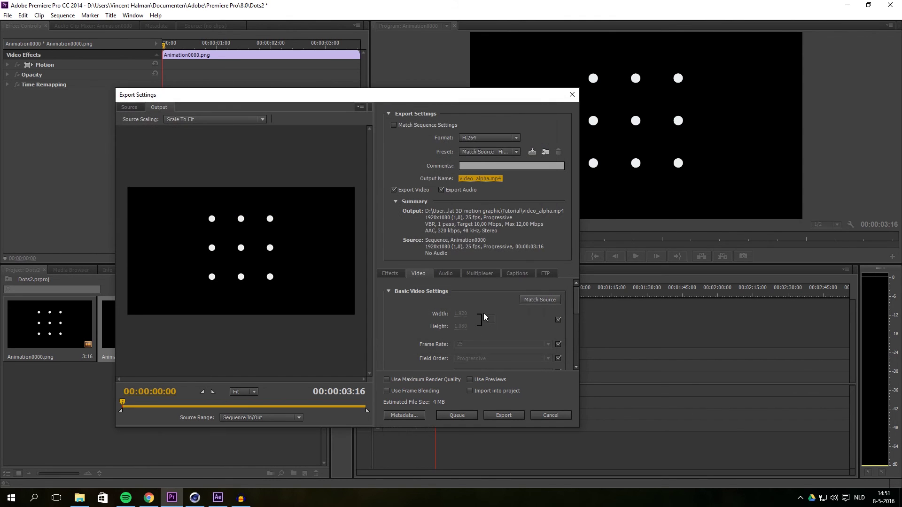
Set the export format to QuickTime and the video codec to None (Uncompressed RGB 8-bit)
click(478, 139)
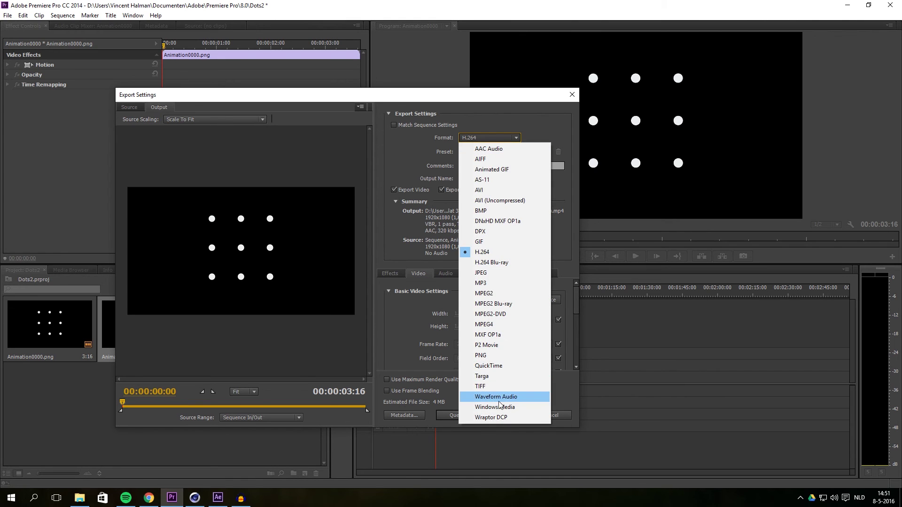
click(485, 366)
click(484, 150)
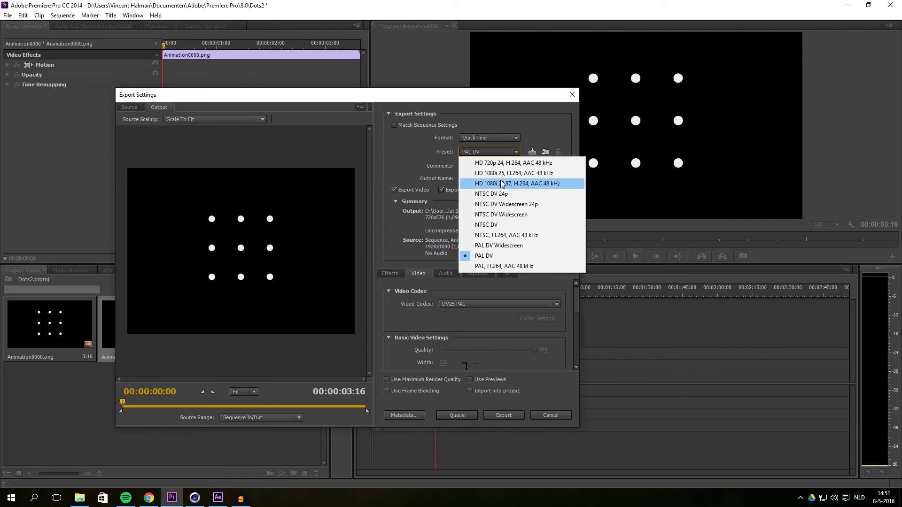
click(406, 163)
click(466, 305)
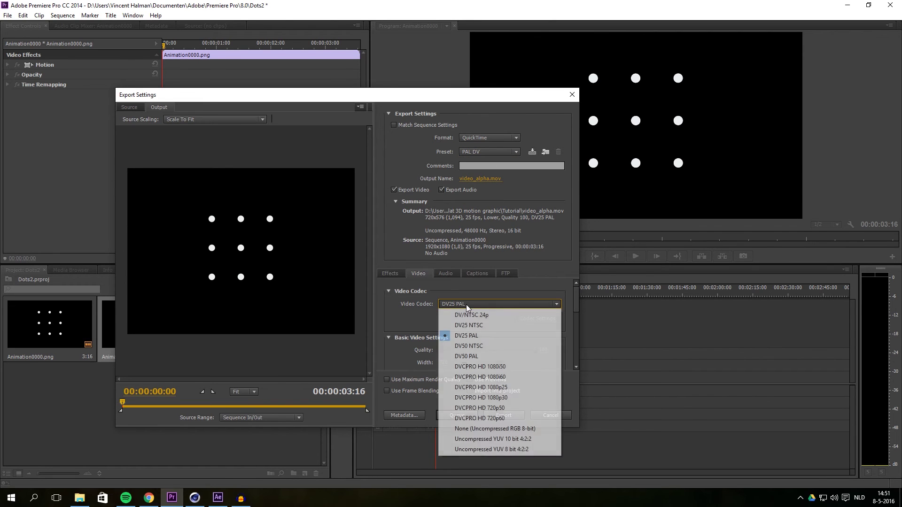
click(494, 428)
Set the export's pixel aspect to Square Pixels (1.0) and its frame rate to 30
drag(578, 294, 580, 324)
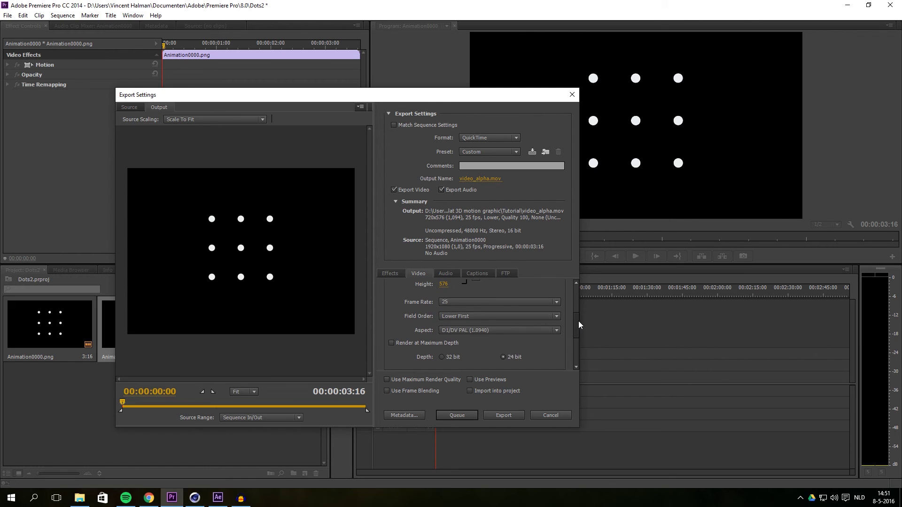
click(502, 331)
click(471, 345)
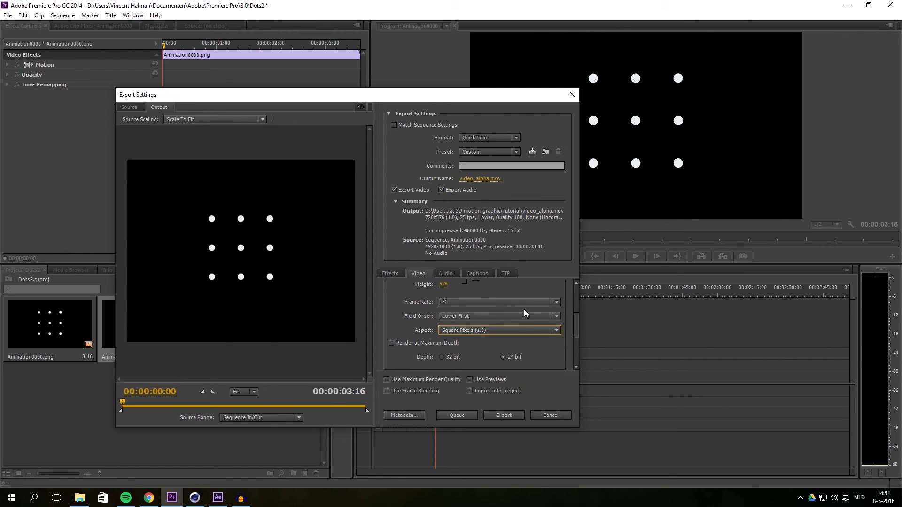
click(509, 304)
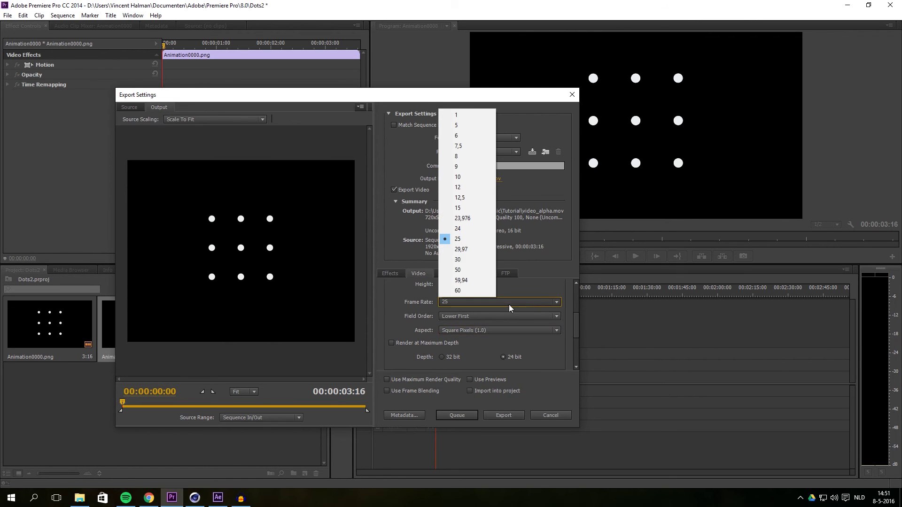
click(472, 260)
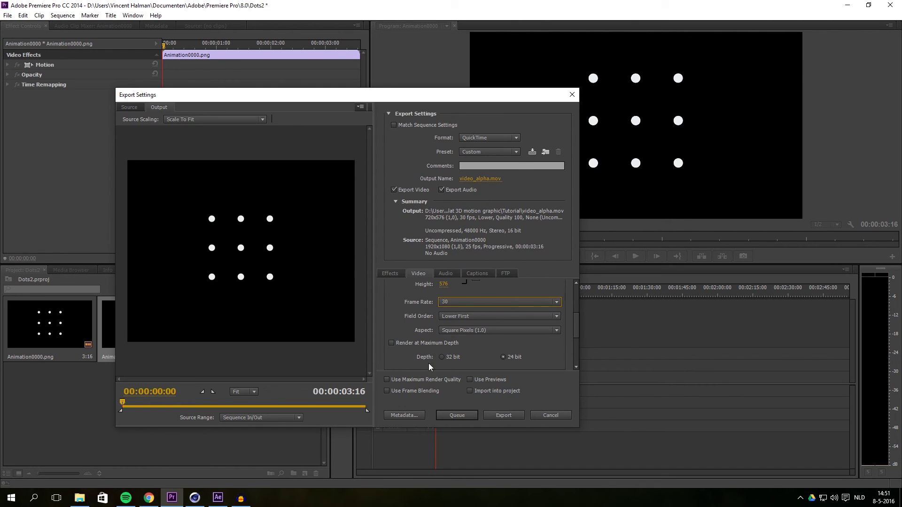
Set the export frame size to 1920 wide by 1080 high
scroll(577, 329, up, 3)
click(444, 301)
text(1920)
key(Return)
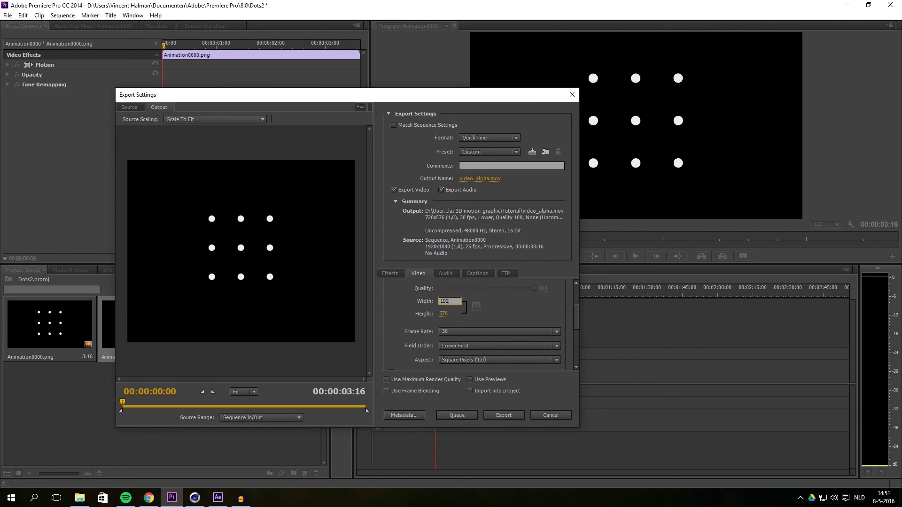
click(444, 314)
text(1080)
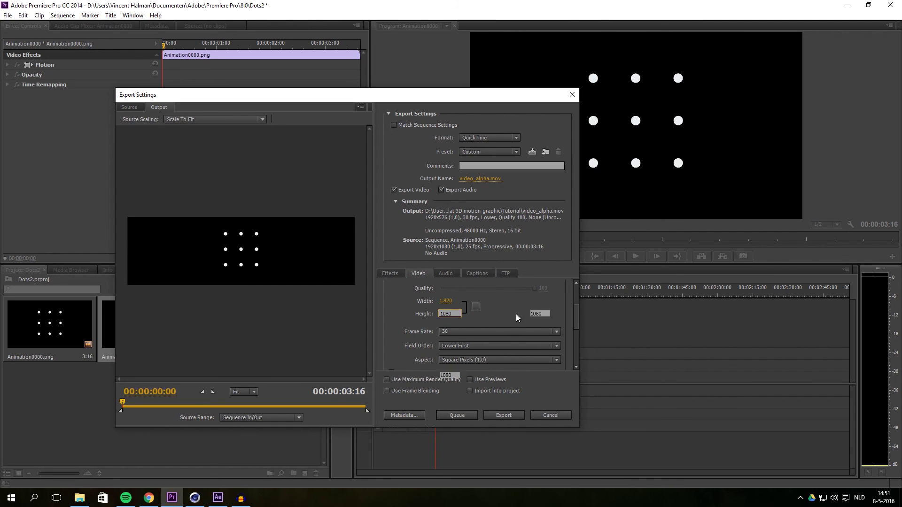
key(Return)
Set the export color depth to 32 bit and export the video
drag(572, 309, 449, 342)
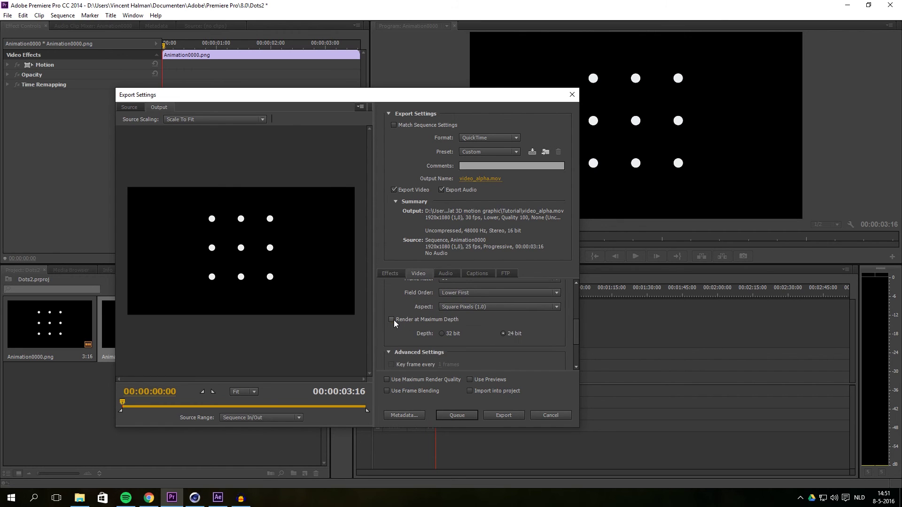
click(442, 333)
drag(579, 329, 580, 292)
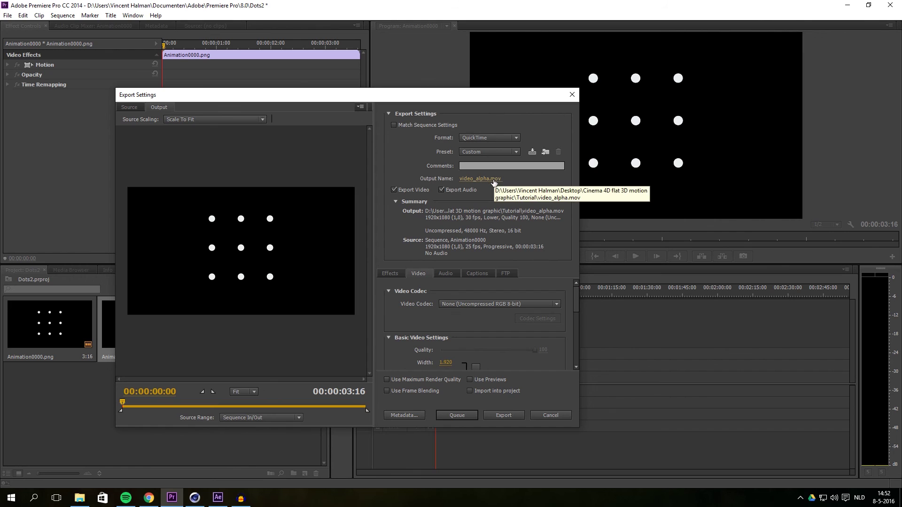
click(502, 414)
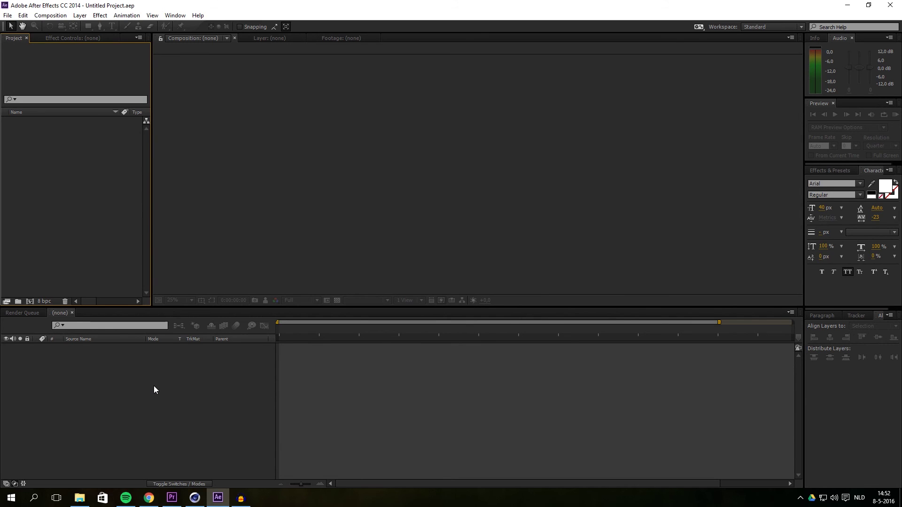
Switch to After Effects and create a 1920 x 1080 composition at 30 fps lasting 10 seconds
click(180, 387)
click(91, 67)
click(50, 15)
click(74, 28)
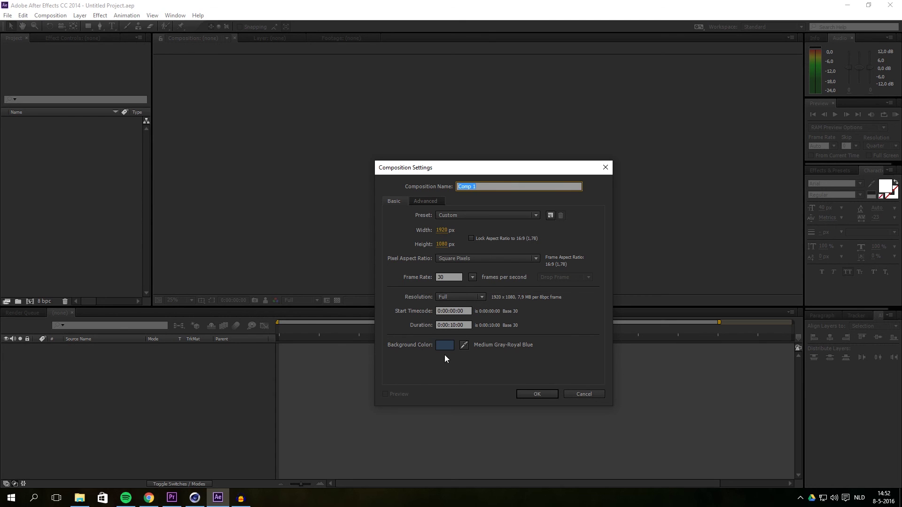
click(538, 395)
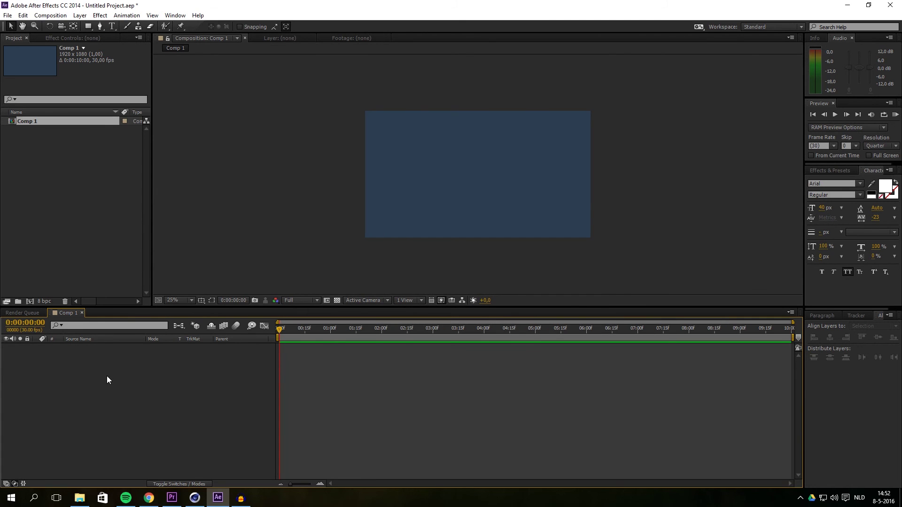
Start a new solid layer and set its color to 2C3E50, copied from the Adobe Color theme in Chrome
click(80, 15)
mouse_move(102, 26)
click(326, 36)
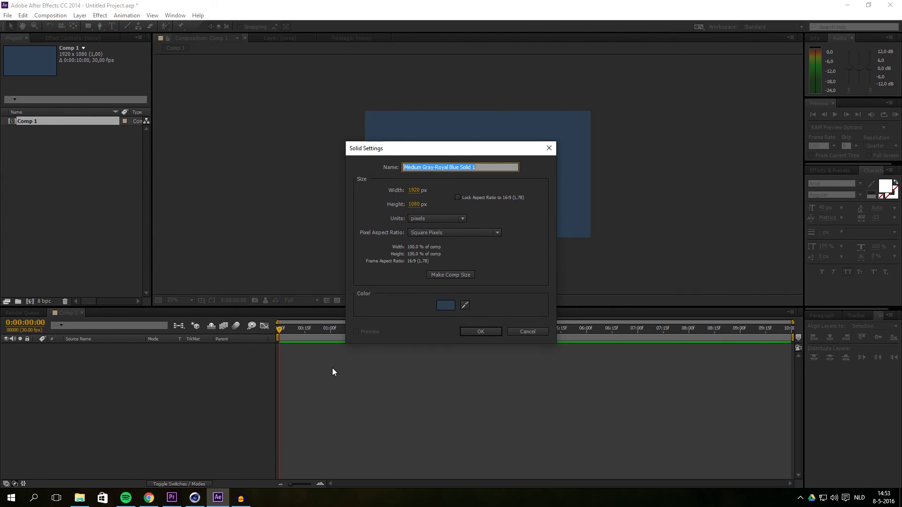
click(149, 498)
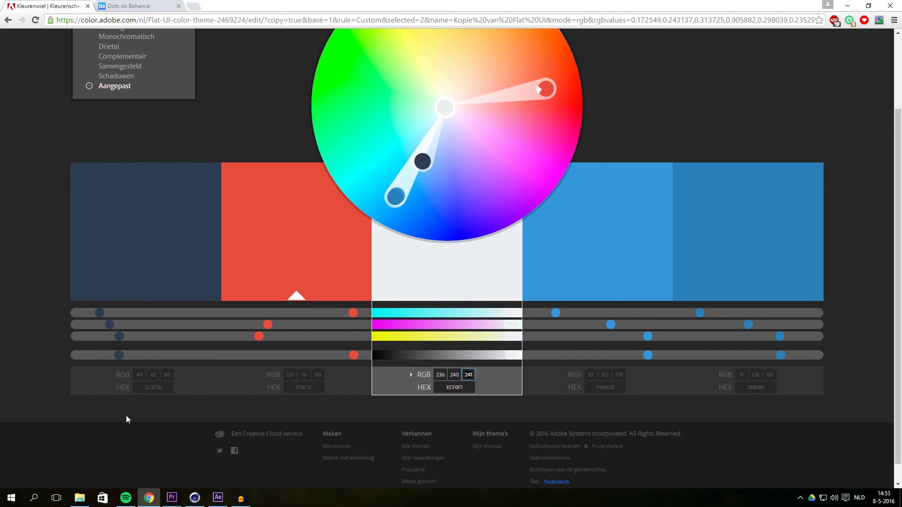
click(164, 388)
drag(164, 389, 116, 385)
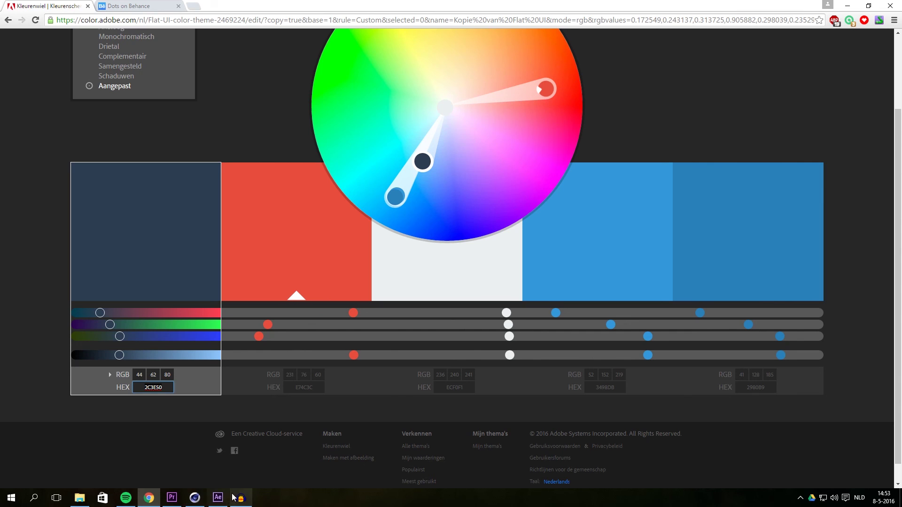
click(218, 498)
click(446, 306)
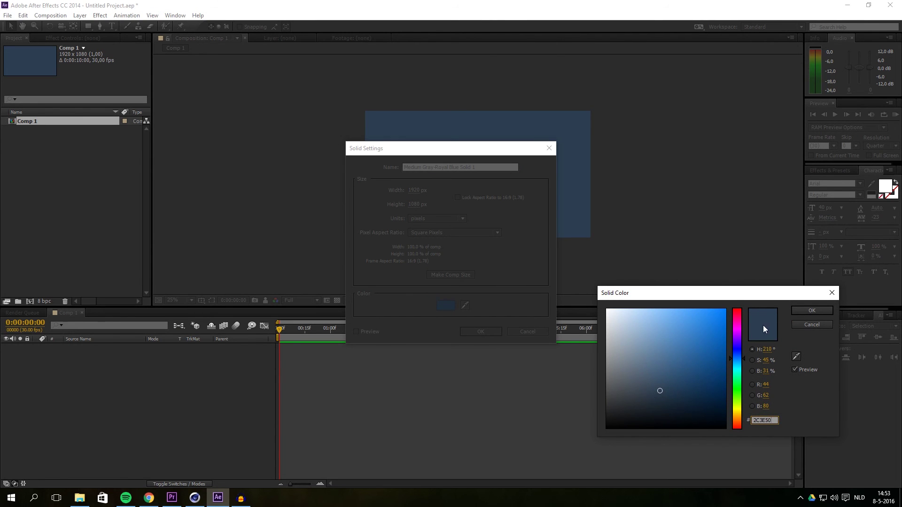
click(807, 309)
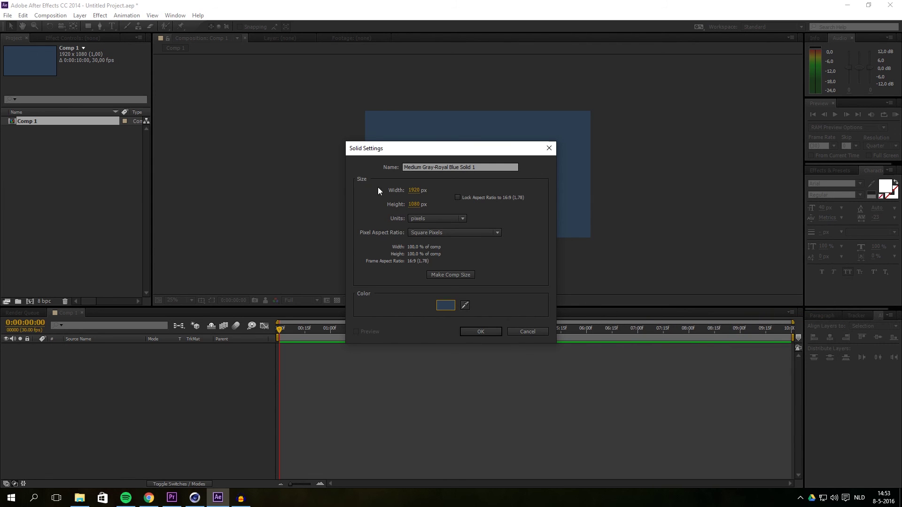
Name the solid "background" and add it to the composition
click(484, 167)
text(bac)
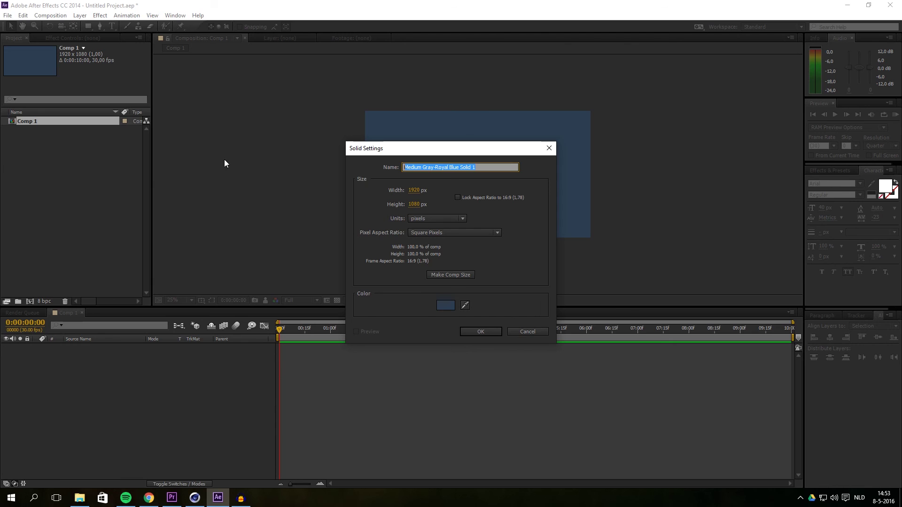
text(kgoru)
text(nd)
key(BackSpace)
key(BackSpace)
key(BackSpace)
text(round)
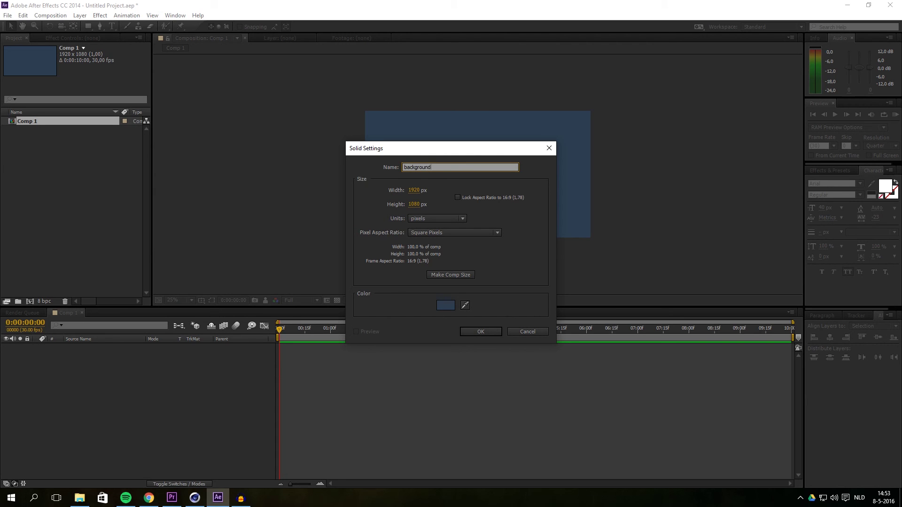
click(486, 329)
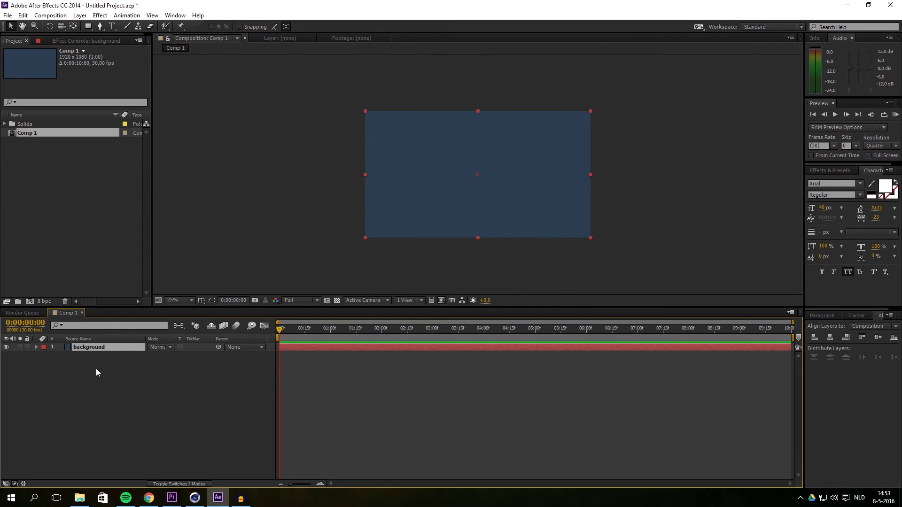
Import video_alpha from the Tutorial folder and place it above the background layer in the composition
right_click(79, 176)
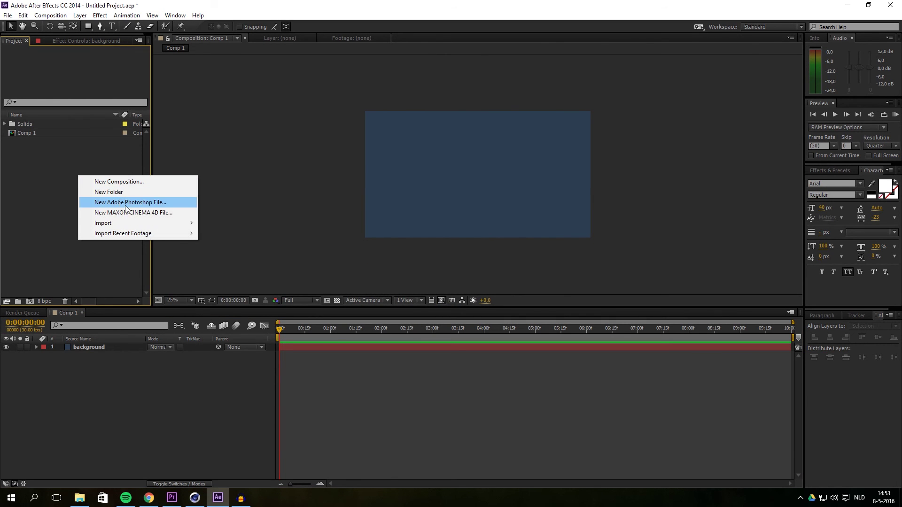
mouse_move(128, 222)
click(201, 222)
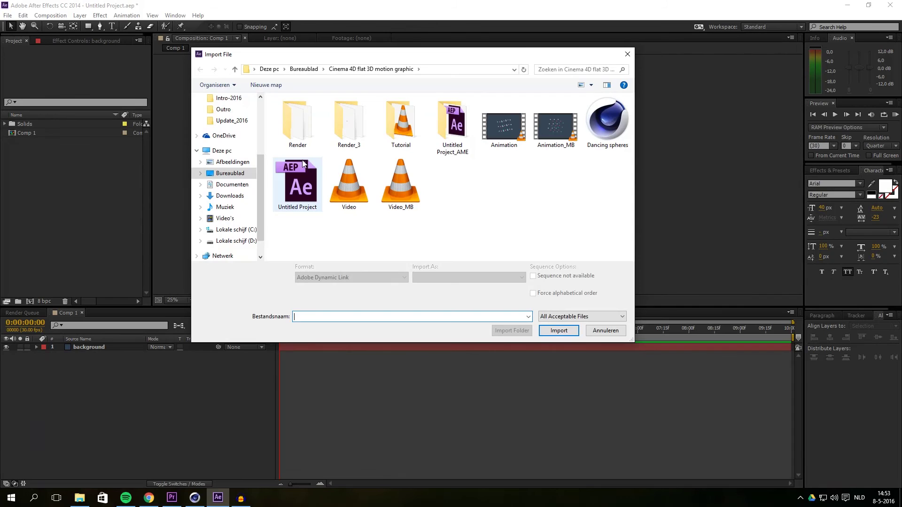
double_click(401, 123)
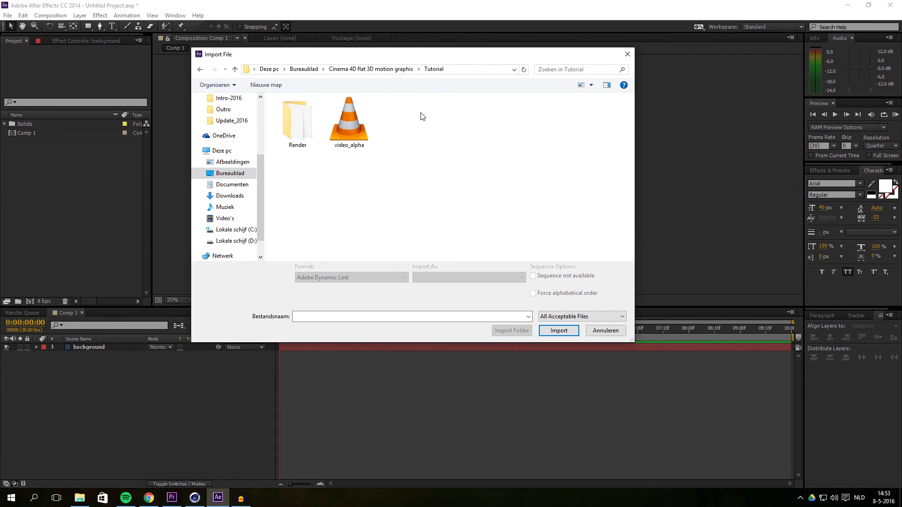
click(349, 124)
click(559, 331)
drag(52, 122, 126, 344)
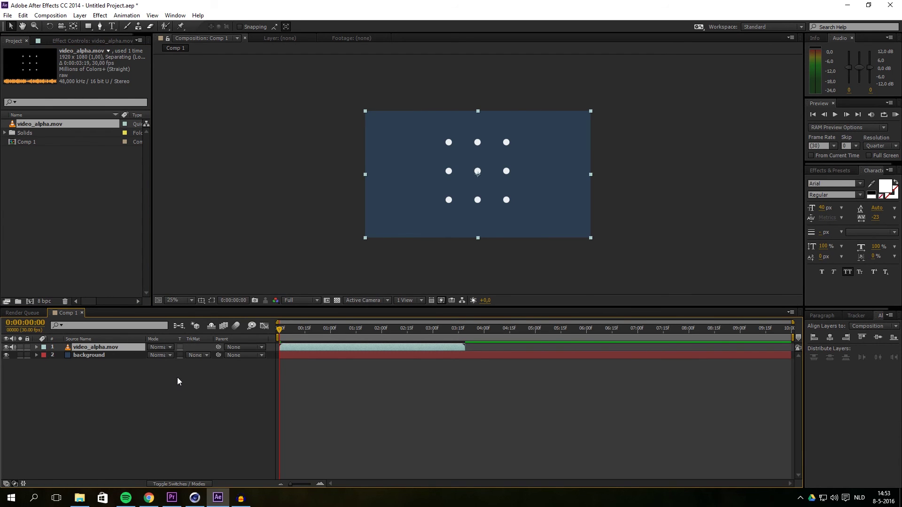
Scrub through and play back the composition to check the animation over the background
drag(290, 333, 419, 326)
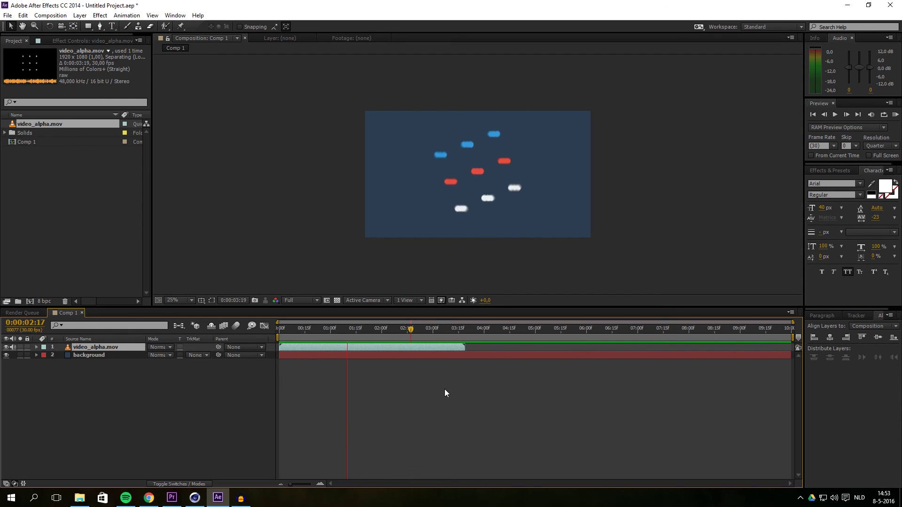
click(445, 389)
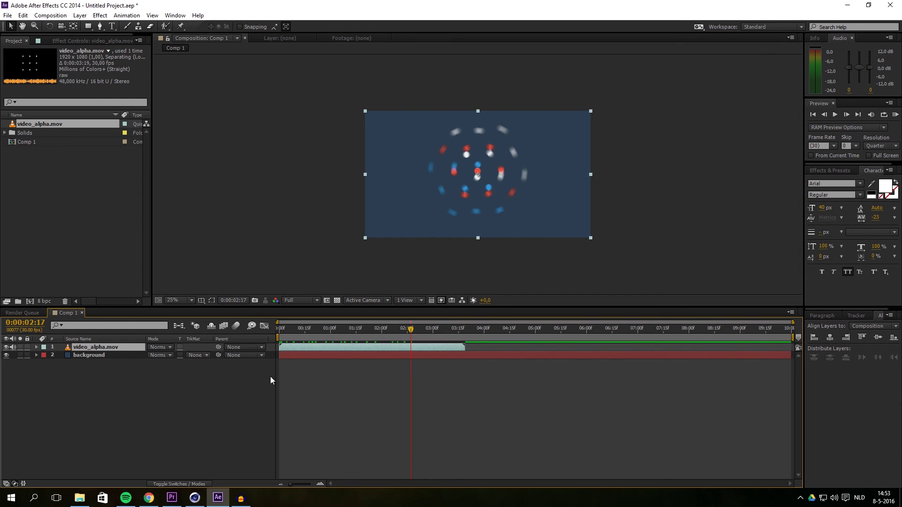
click(179, 402)
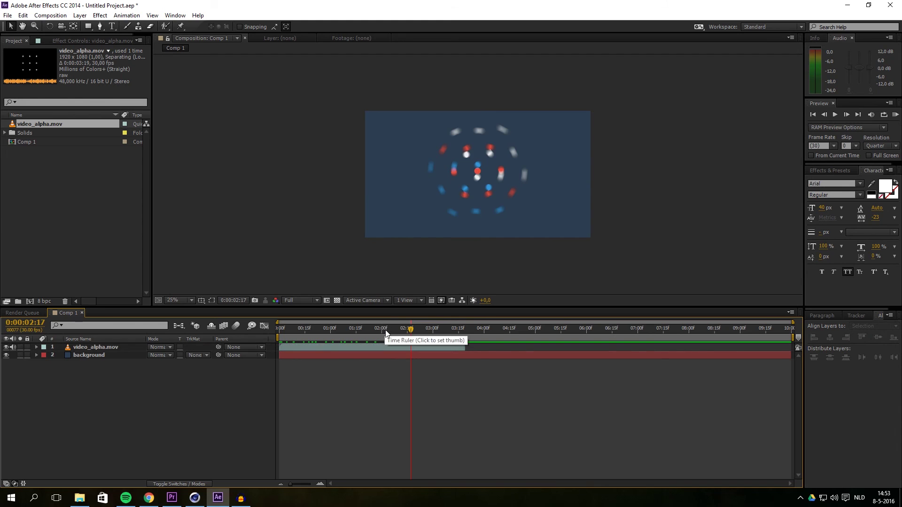
click(430, 328)
click(117, 348)
click(137, 410)
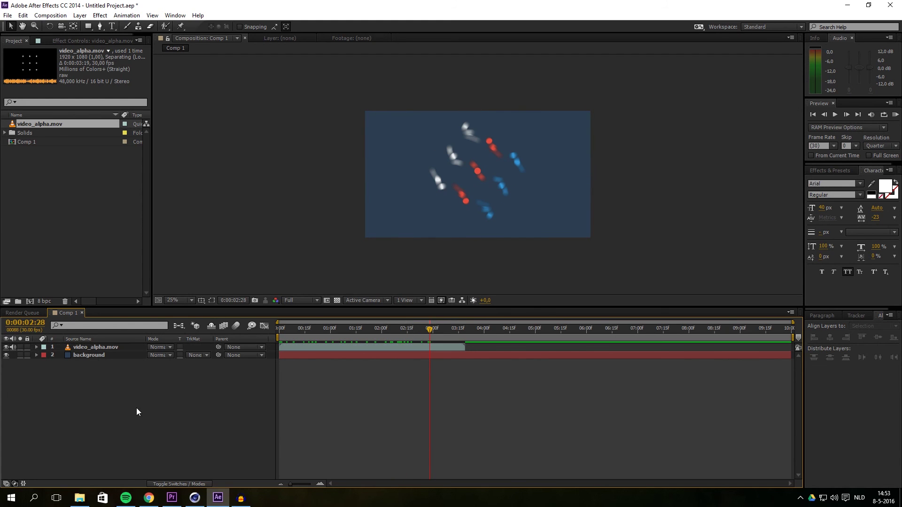
click(51, 15)
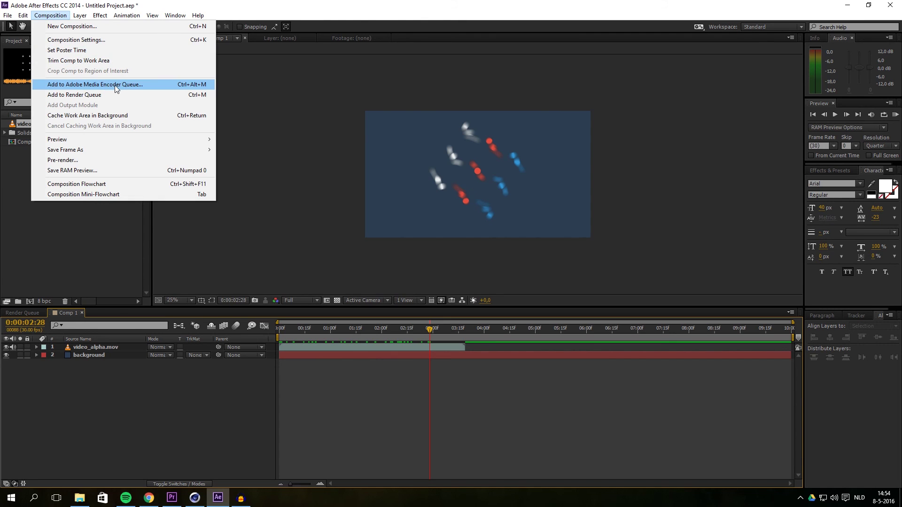
click(374, 399)
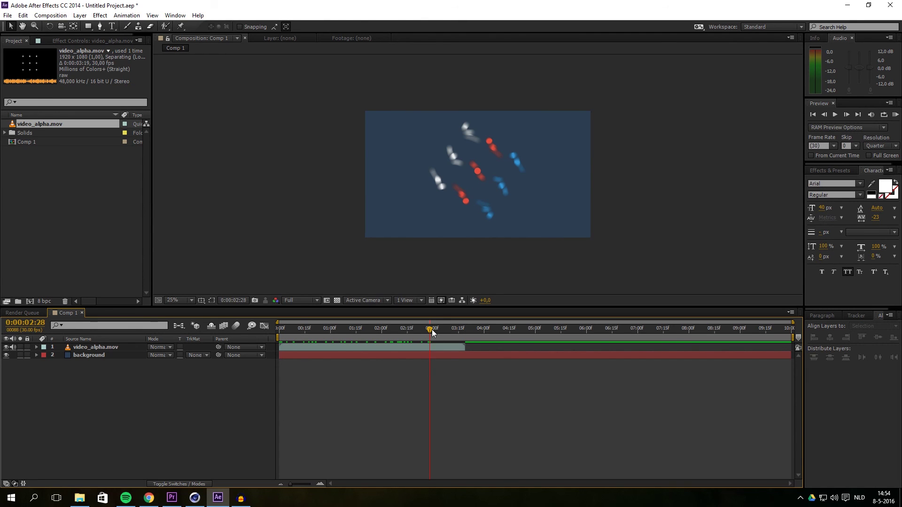